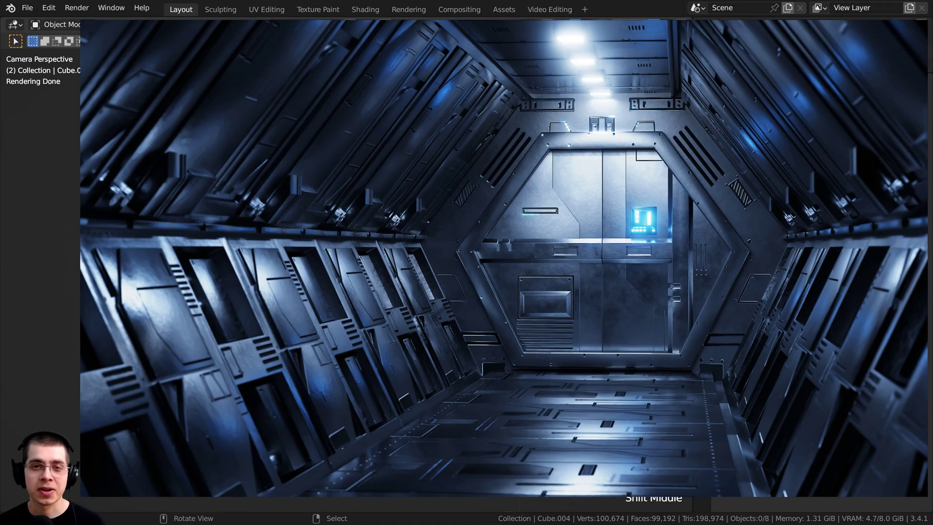
shift+middle_click(505, 257)
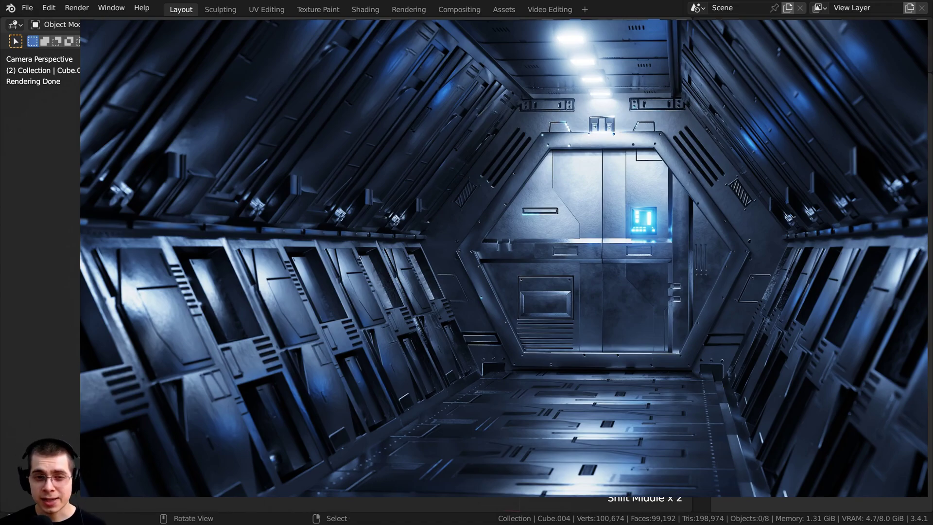
right_click(411, 206)
right_click(461, 271)
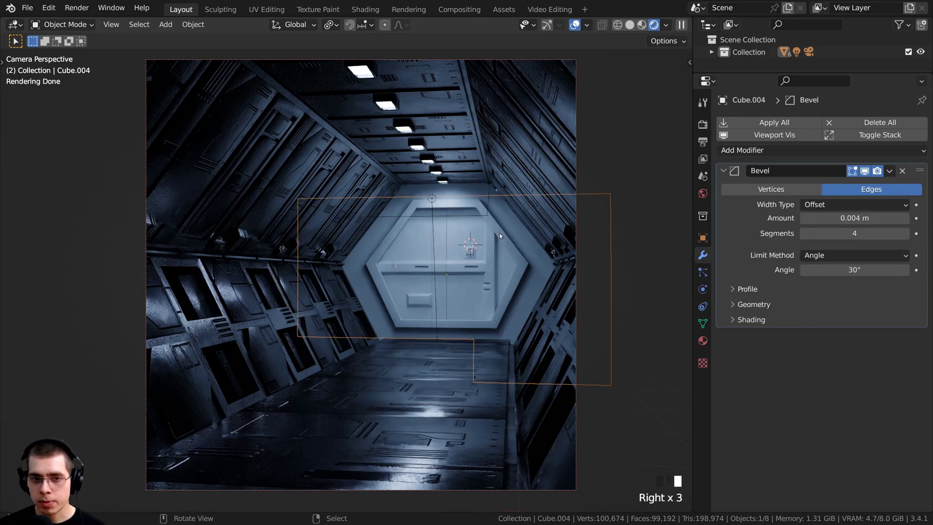
right_click(324, 148)
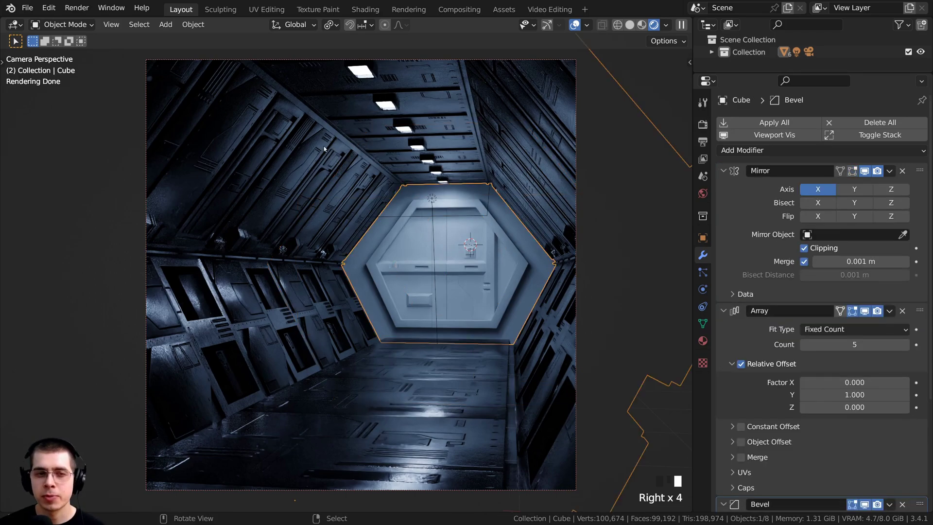
right_click(420, 283)
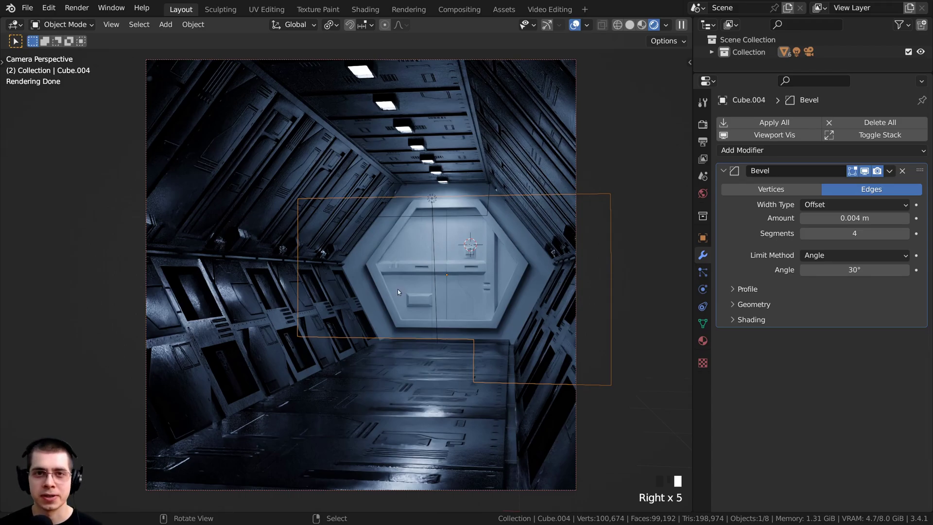
Assign the existing Walls material to the hexagonal back wall at the end of the corridor
right_click(508, 242)
shift+middle_drag(509, 243, 488, 222)
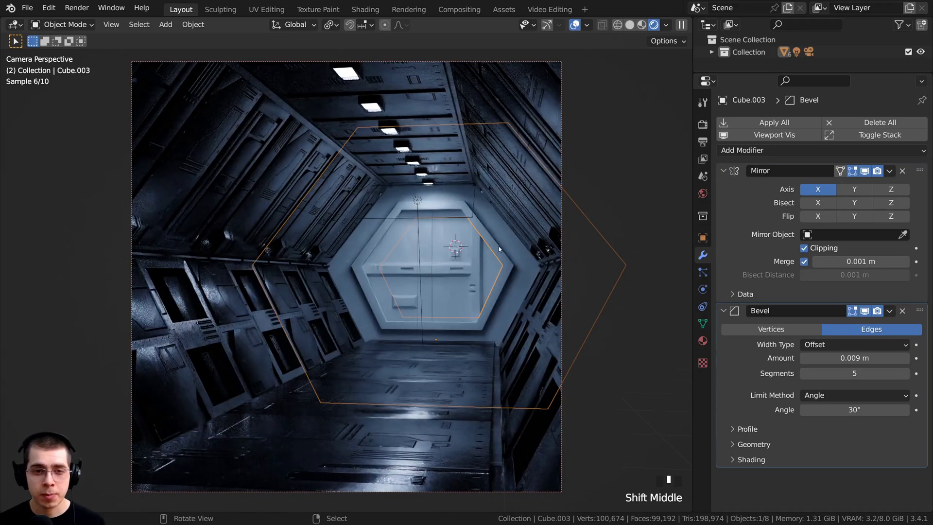
key(g)
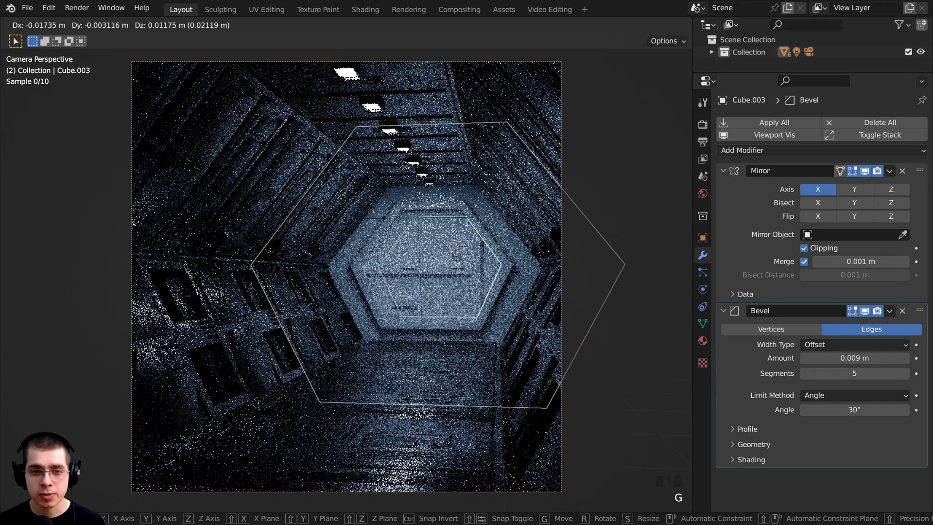
right_click(623, 278)
click(703, 340)
drag(693, 340, 662, 340)
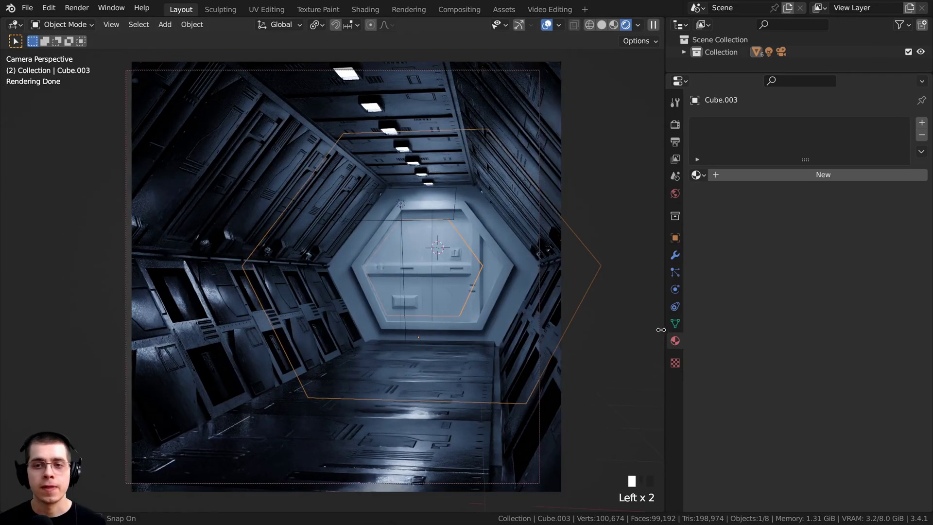
click(694, 174)
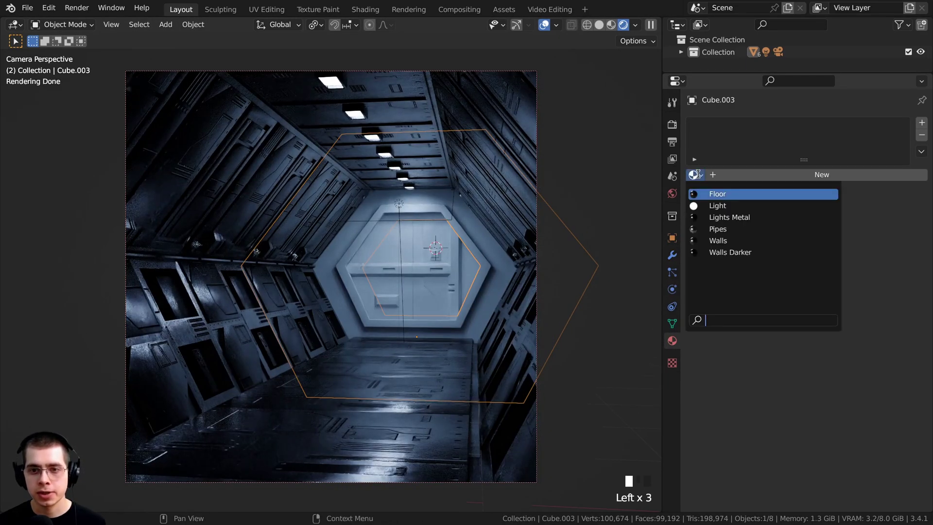
click(712, 240)
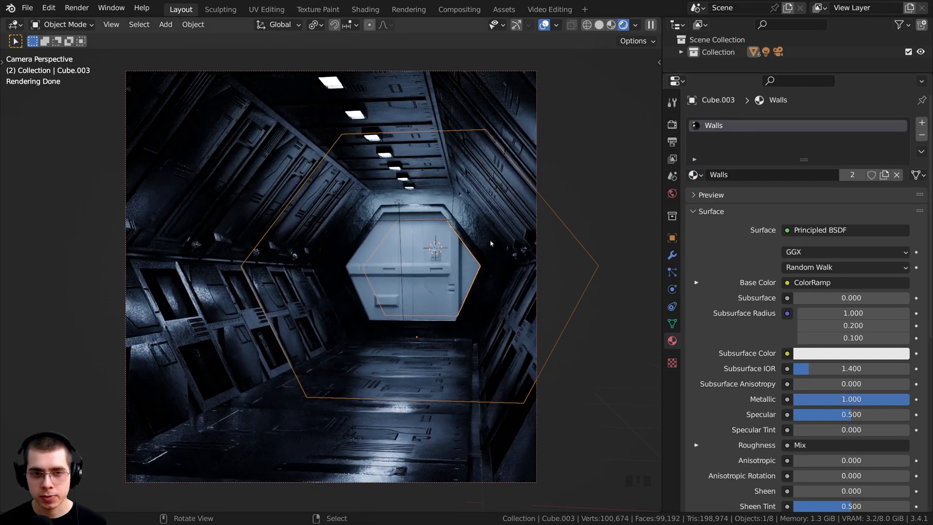
Make the back wall's Walls material a single-user copy and rename it Back Wall
shift+middle_drag(491, 243, 473, 244)
scroll(473, 245, up, 2)
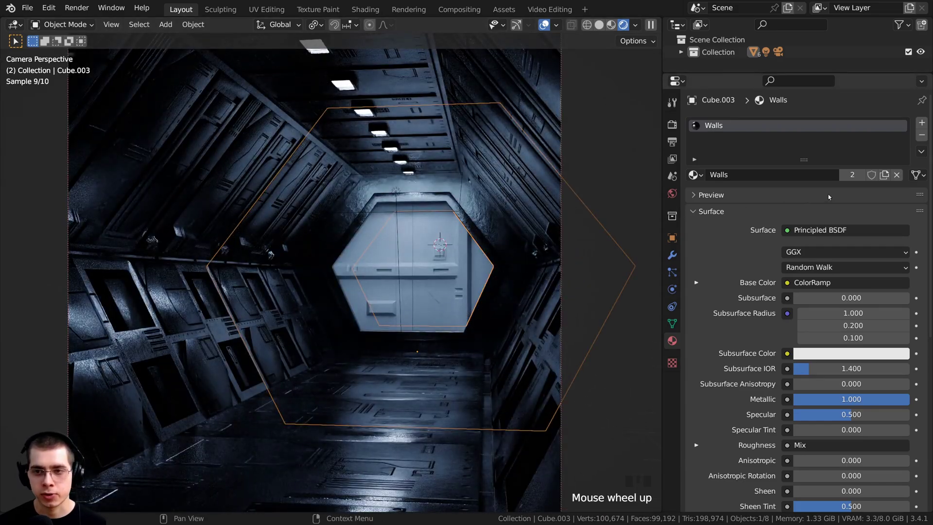
click(851, 174)
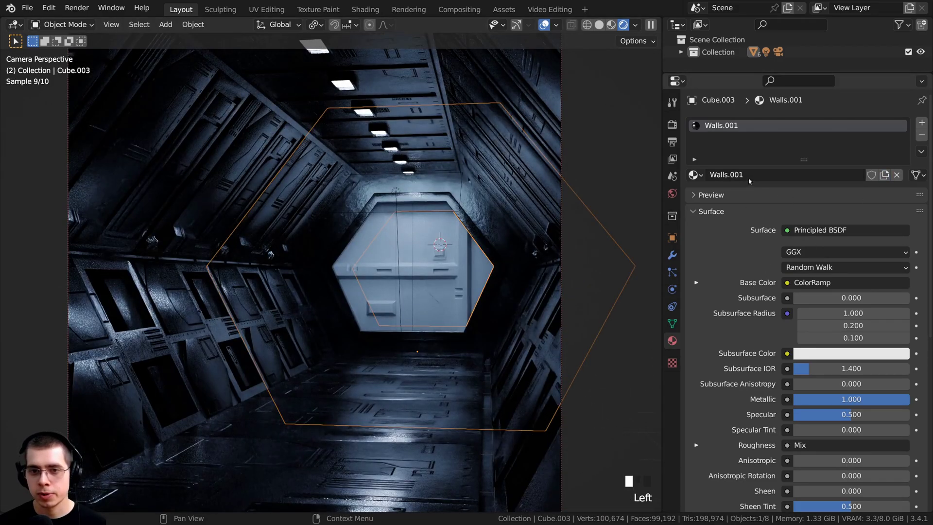
double_click(748, 176)
text(Back)
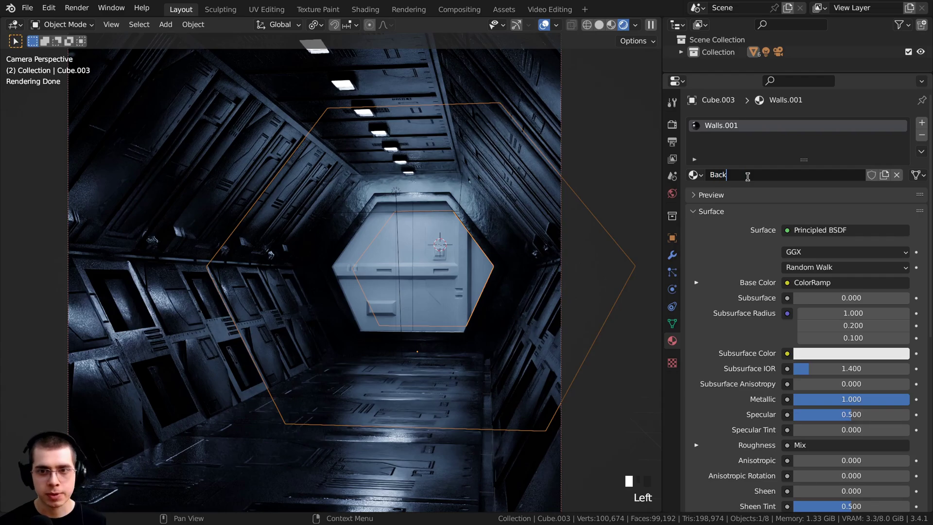
text( Wall)
key(Return)
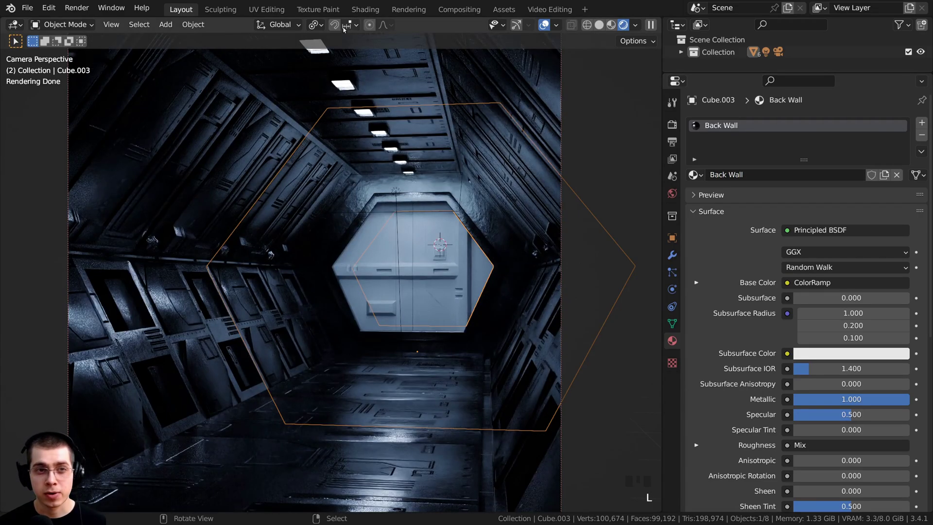
In the Shading workspace, enlarge the node editor and unlink the Walls image from the Back Wall material's image texture node
click(365, 9)
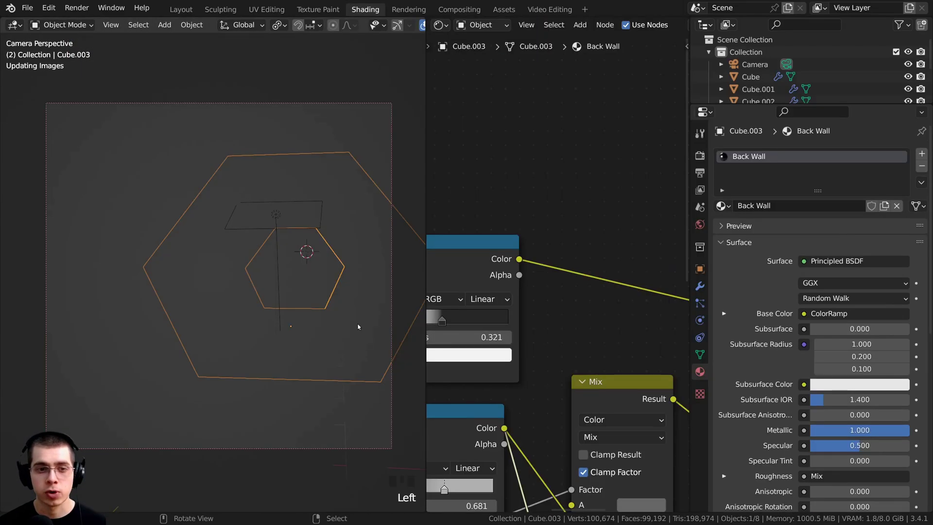
scroll(562, 247, down, 3)
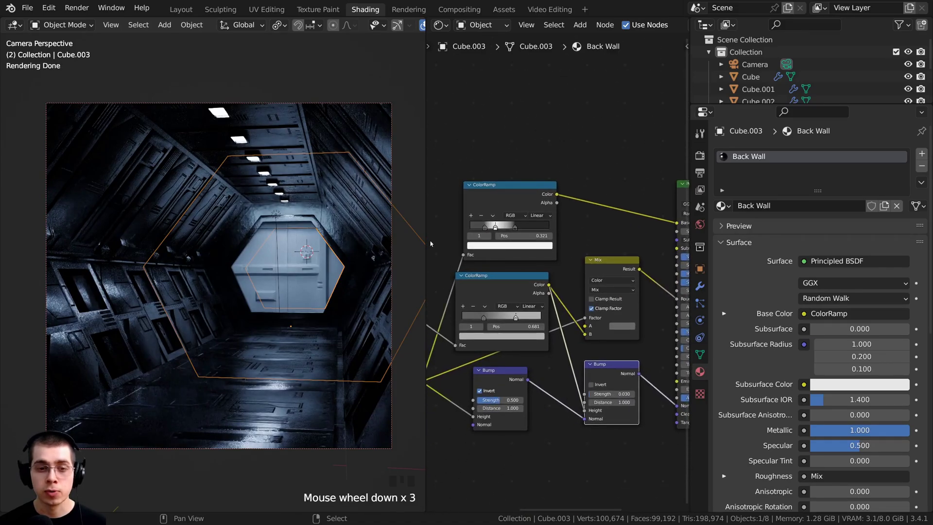
drag(426, 242, 356, 243)
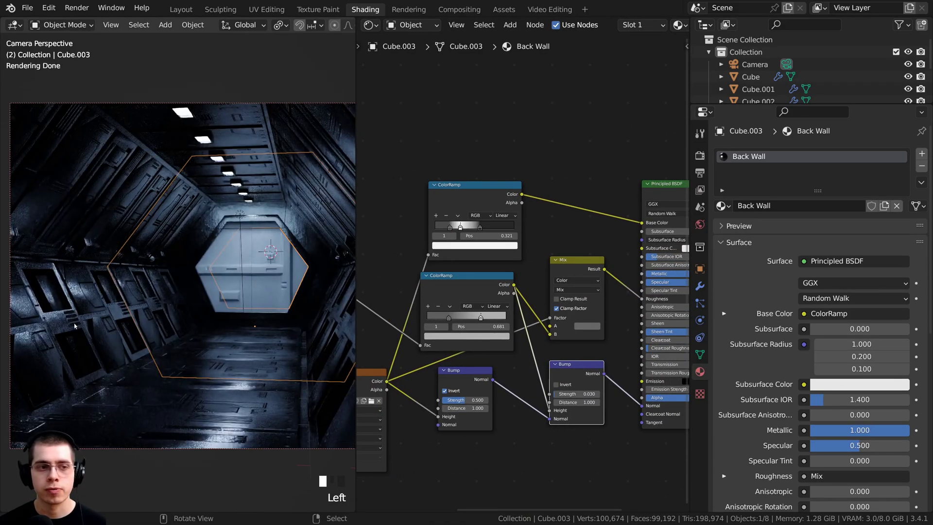
shift+middle_drag(177, 242, 156, 245)
middle_drag(403, 376, 645, 254)
scroll(469, 342, up, 1)
click(632, 291)
scroll(645, 295, up, 3)
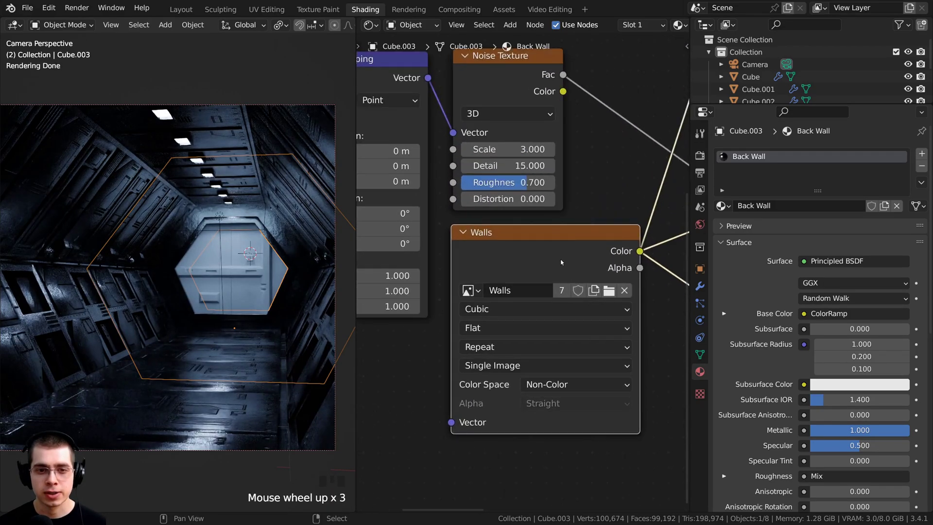
click(625, 291)
Create a blank 4096 × 4096 px image named Back Wall with 32-bit float in the empty image texture node
scroll(612, 297, down, 3)
middle_drag(602, 303, 574, 305)
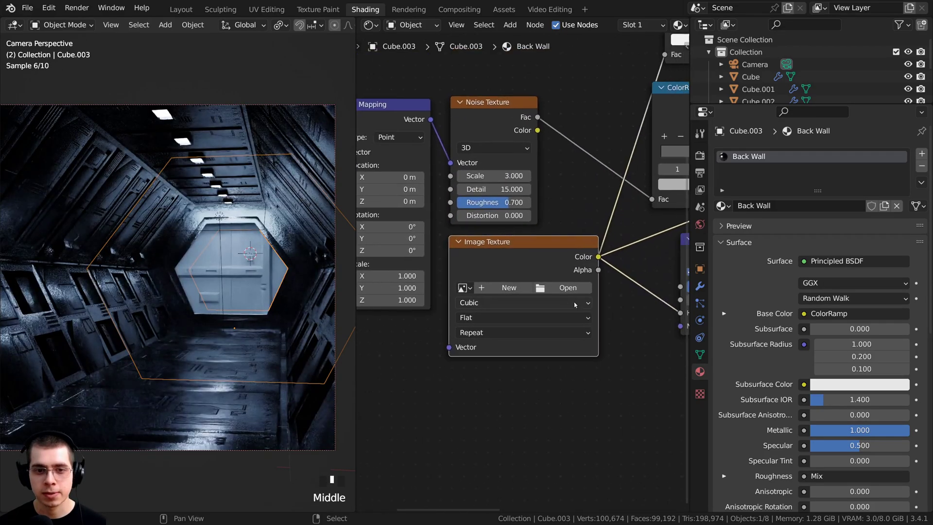
middle_drag(505, 300, 491, 295)
scroll(491, 296, up, 2)
middle_drag(492, 295, 474, 286)
scroll(468, 279, up, 2)
click(468, 279)
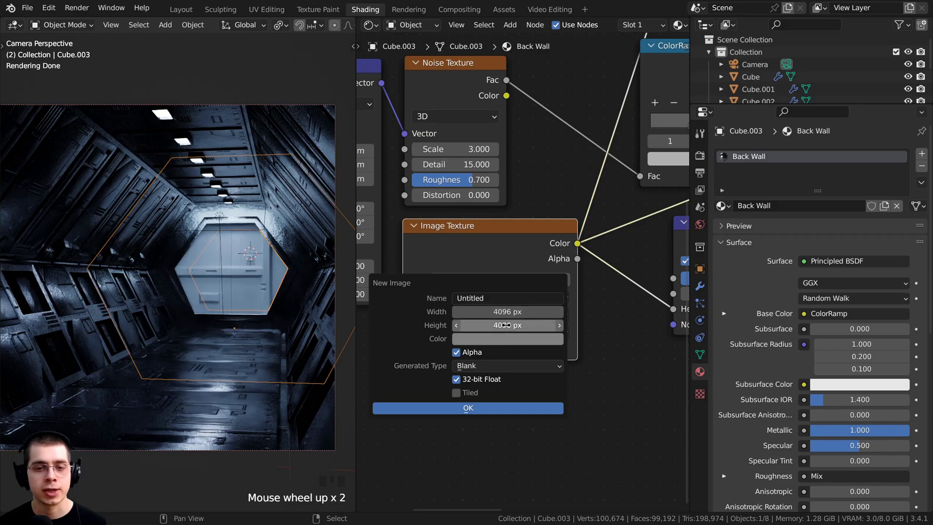
click(480, 296)
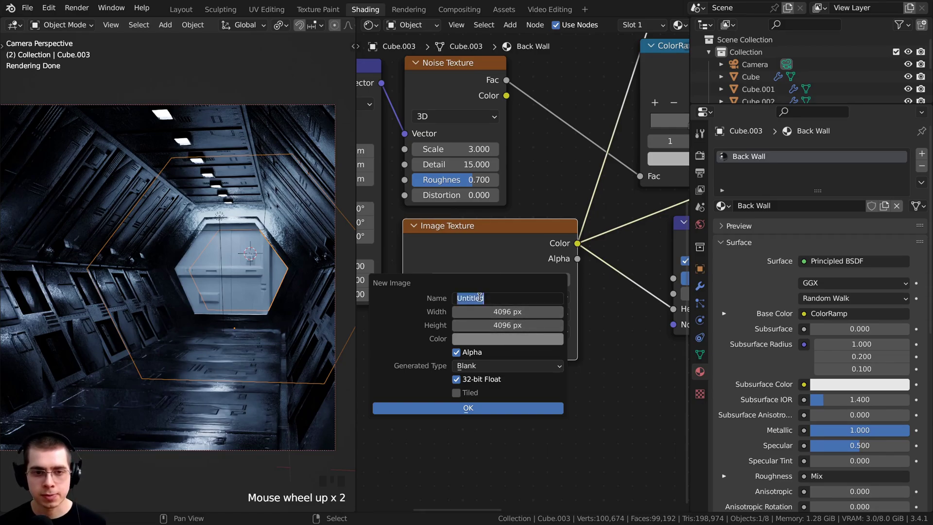
text(Back Wall)
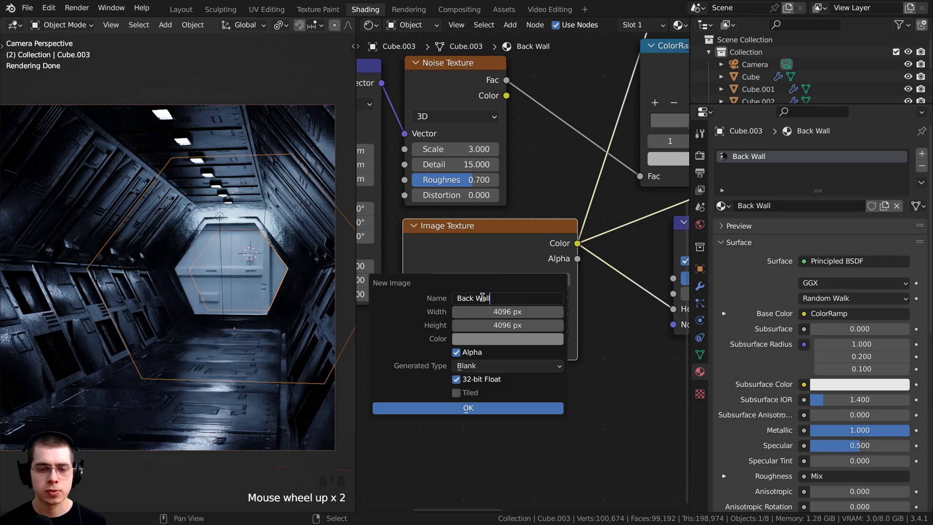
key(Return)
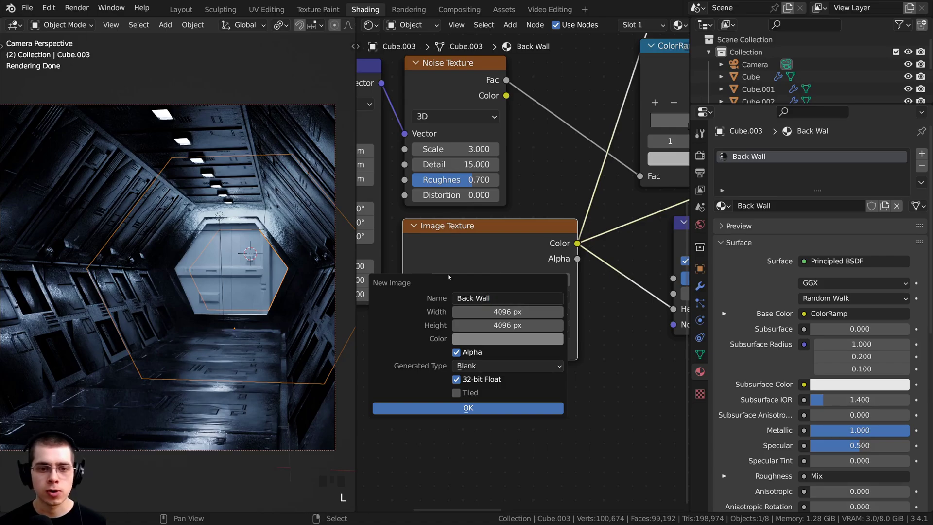
click(460, 339)
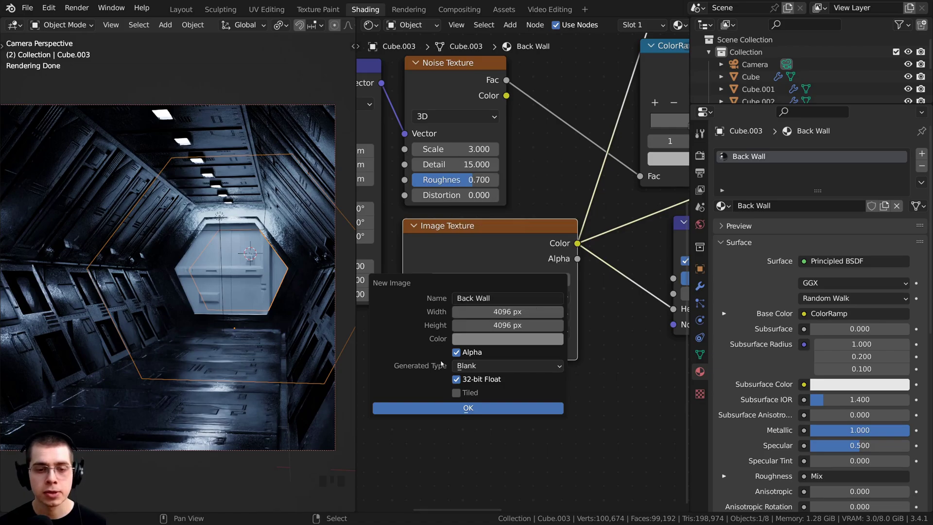
click(470, 379)
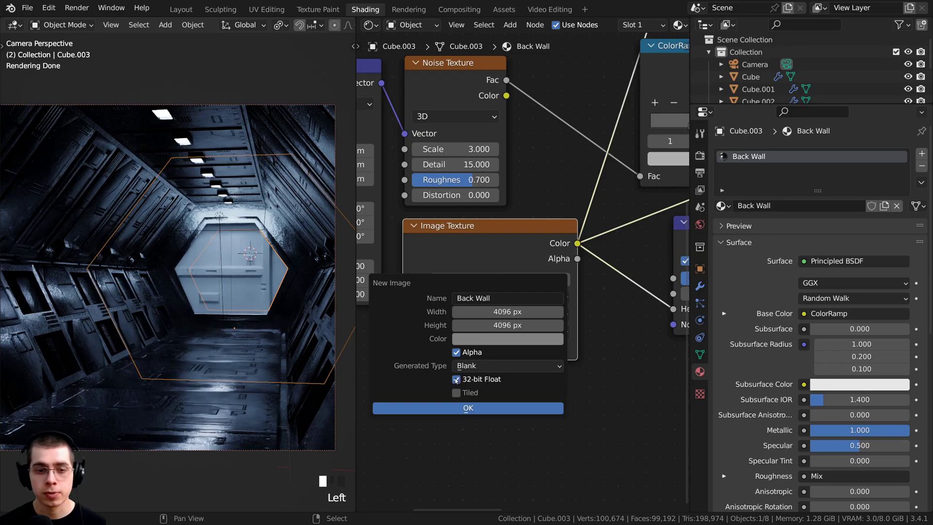
click(448, 410)
scroll(481, 292, down, 3)
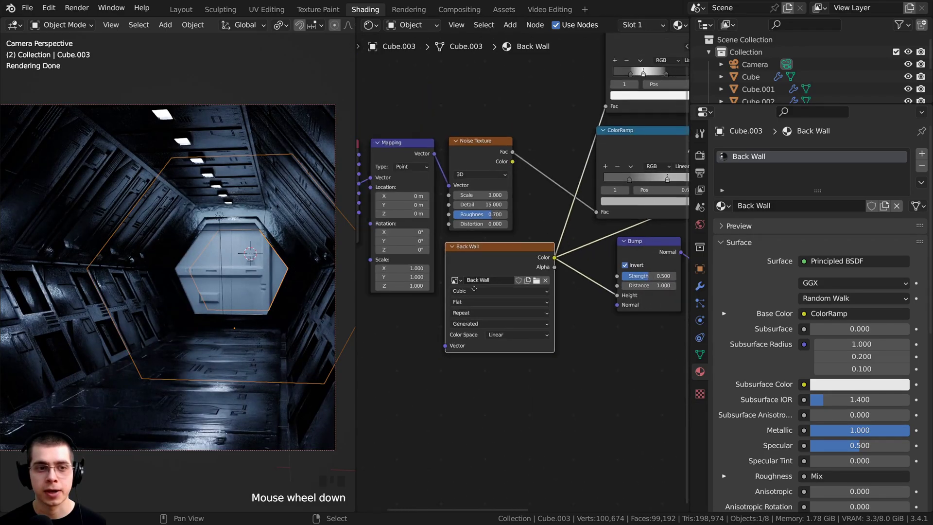
In the UV Editing workspace, unwrap all faces of the back wall with Smart UV Project at a 66° angle limit
key(a)
right_click(272, 209)
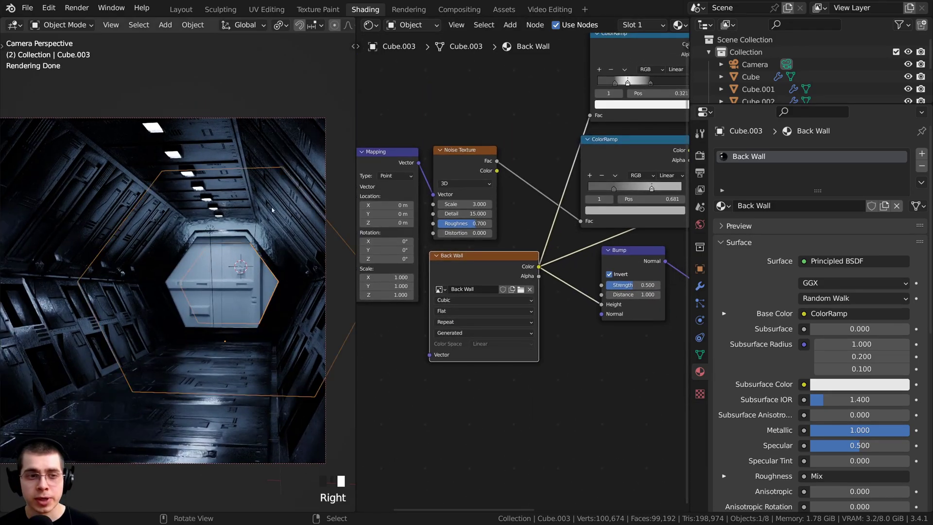
click(266, 9)
scroll(646, 311, down, 5)
middle_drag(646, 311, 605, 202)
key(KP_5)
key(KP_1)
scroll(605, 202, up, 1)
key(i)
right_click(605, 203)
key(a)
key(u)
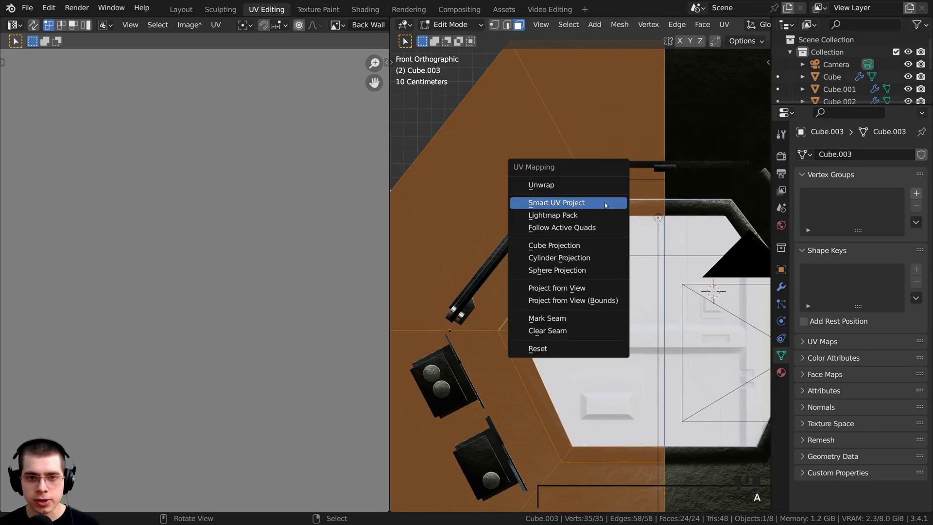
click(546, 203)
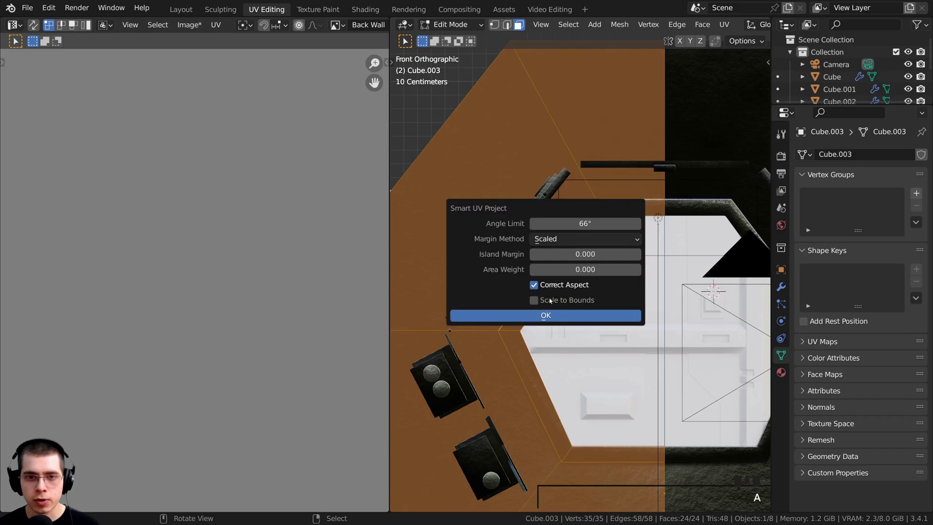
click(545, 314)
Examine the back wall's UV islands on the blank image and compare them with its mesh in the 3D view
scroll(215, 257, down, 5)
scroll(269, 263, up, 2)
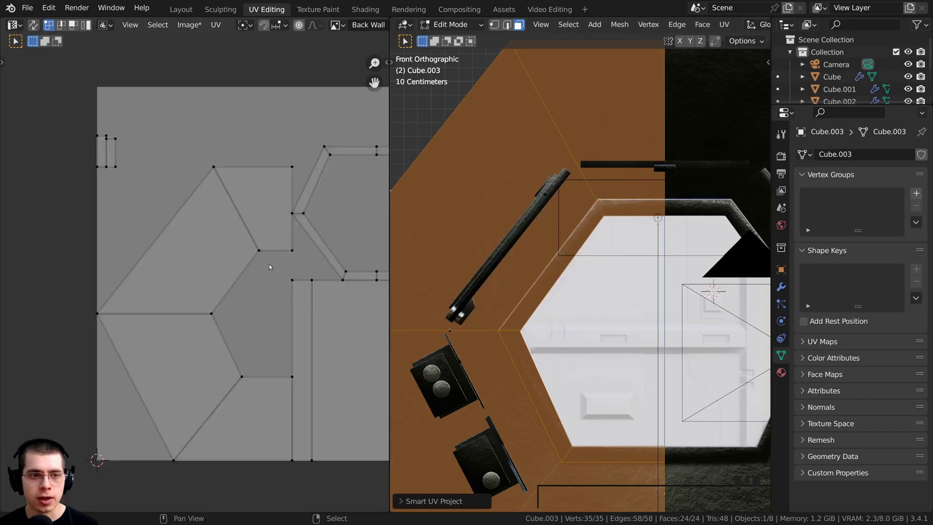
key(a)
middle_drag(246, 211, 228, 223)
shift+middle_drag(606, 262, 558, 258)
scroll(588, 233, down, 6)
key(KP_Decimal)
key(Tab)
scroll(560, 205, up, 2)
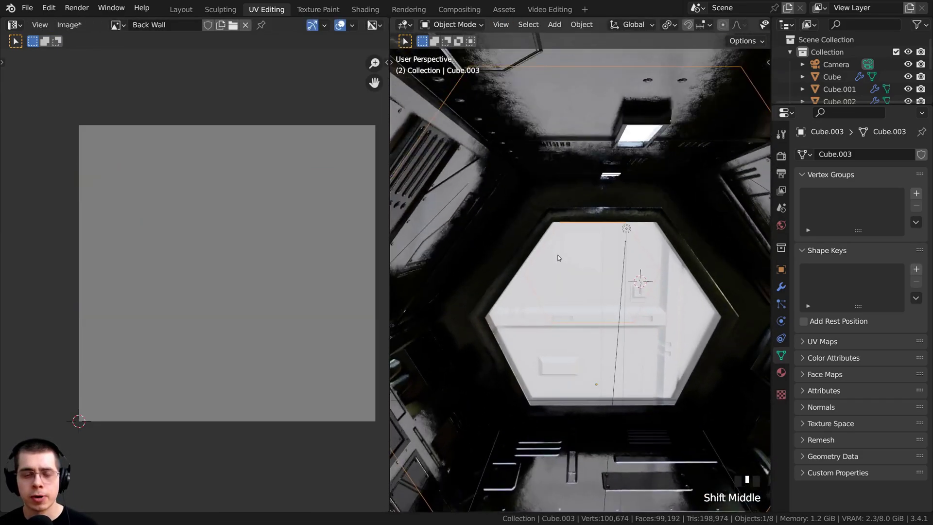
scroll(559, 258, up, 2)
key(Tab)
scroll(545, 216, down, 2)
shift+middle_drag(545, 215, 573, 153)
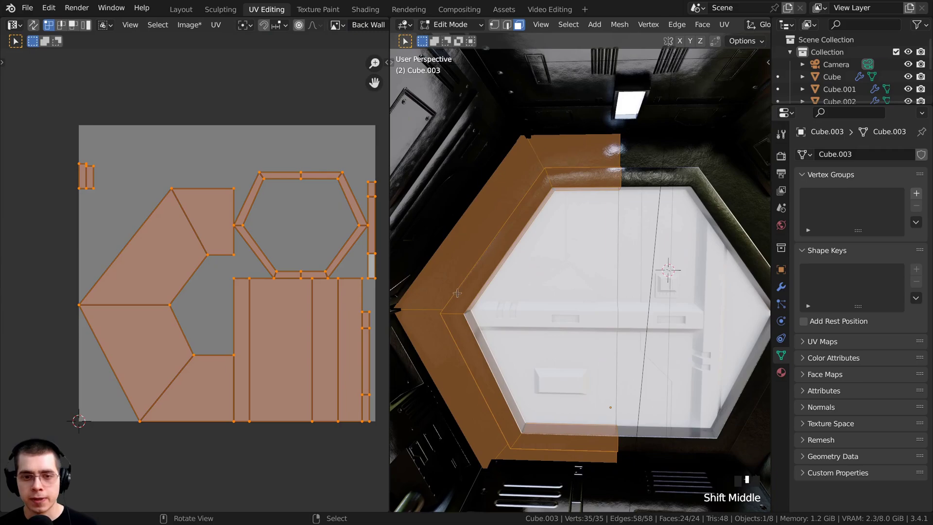
scroll(637, 217, down, 2)
key(Tab)
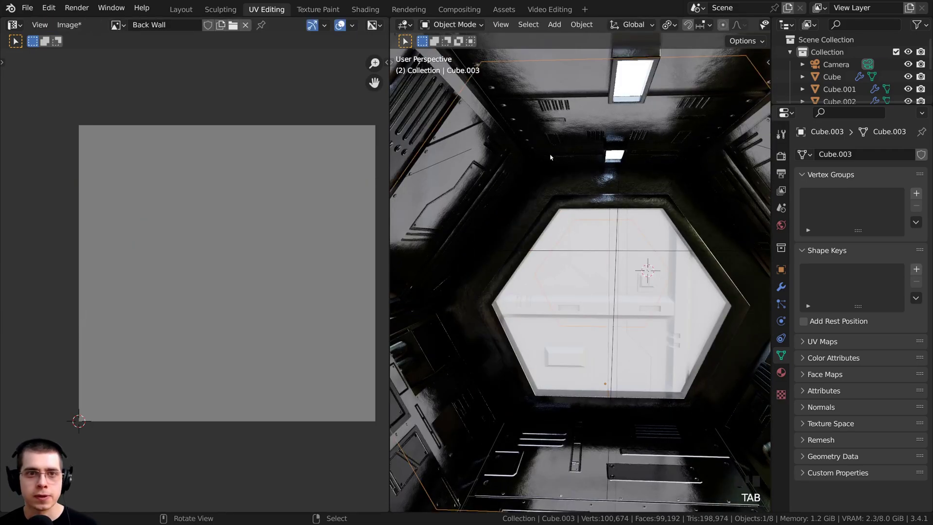
Switch to the Texture Paint workspace and frame the hexagonal back wall in front orthographic view
click(318, 9)
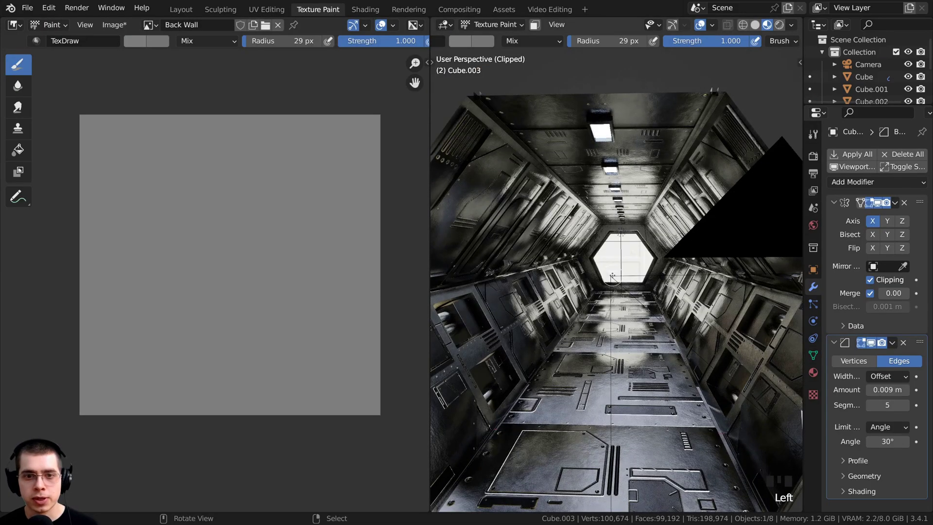
key(KP_1)
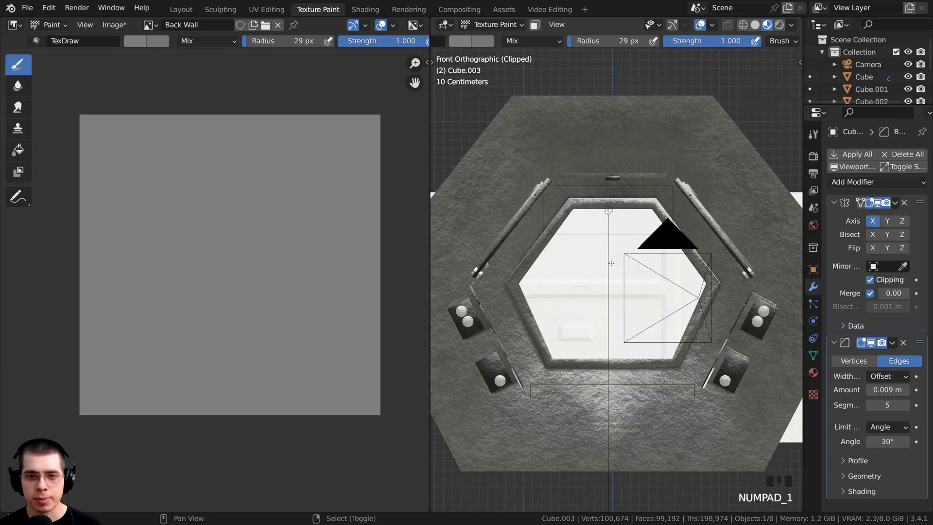
scroll(615, 263, up, 3)
shift+middle_drag(615, 263, 650, 262)
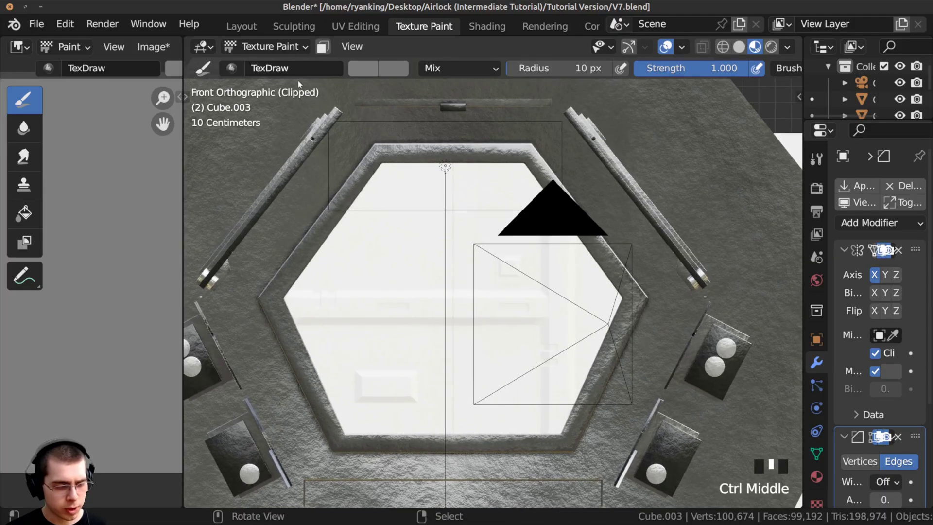
Switch to Object Mode and hide the point light and the camera that overlap the hexagonal back wall
click(302, 48)
click(256, 66)
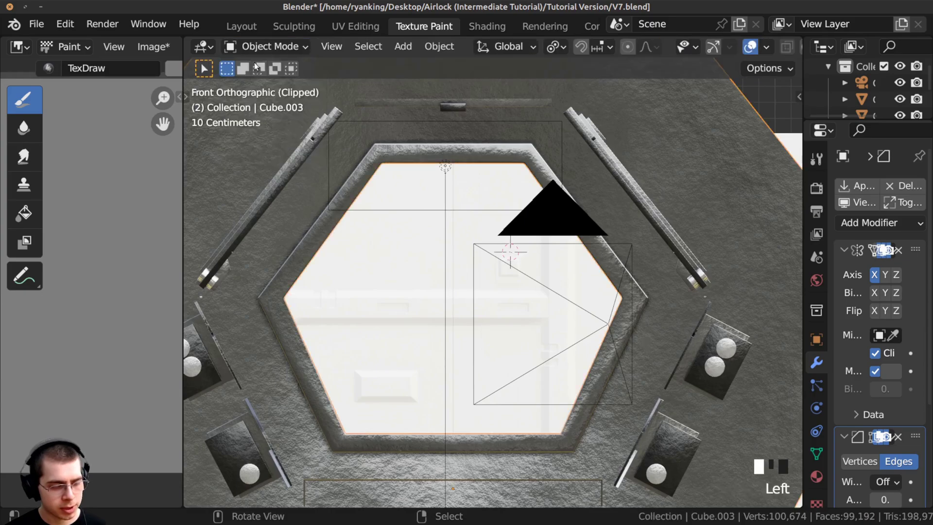
right_click(445, 169)
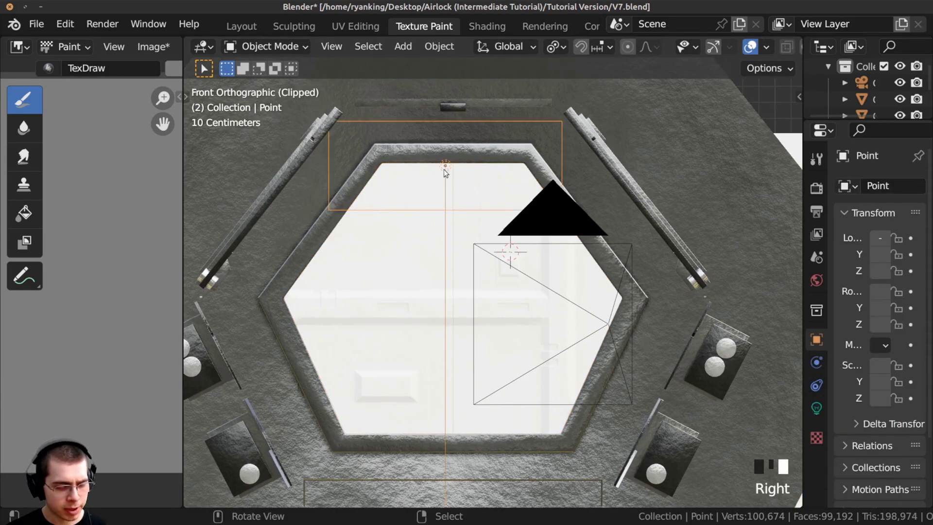
key(h)
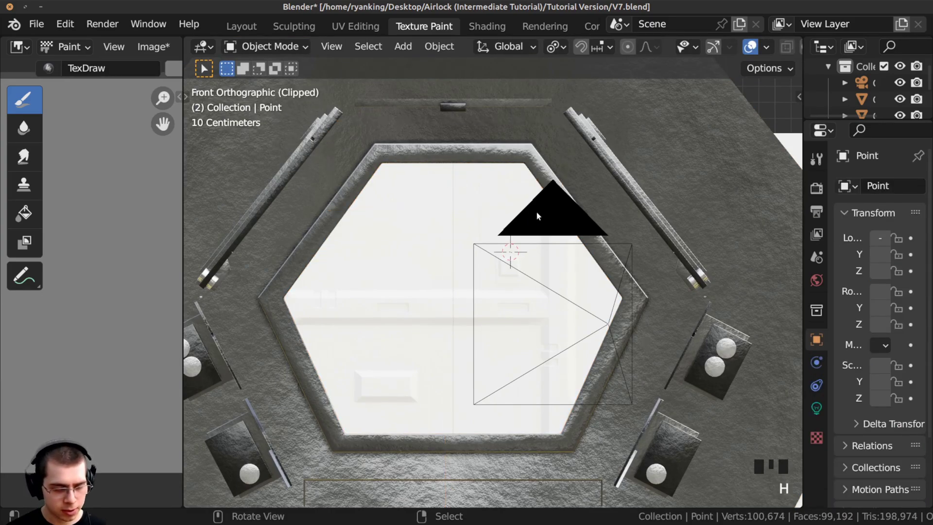
right_click(537, 212)
key(h)
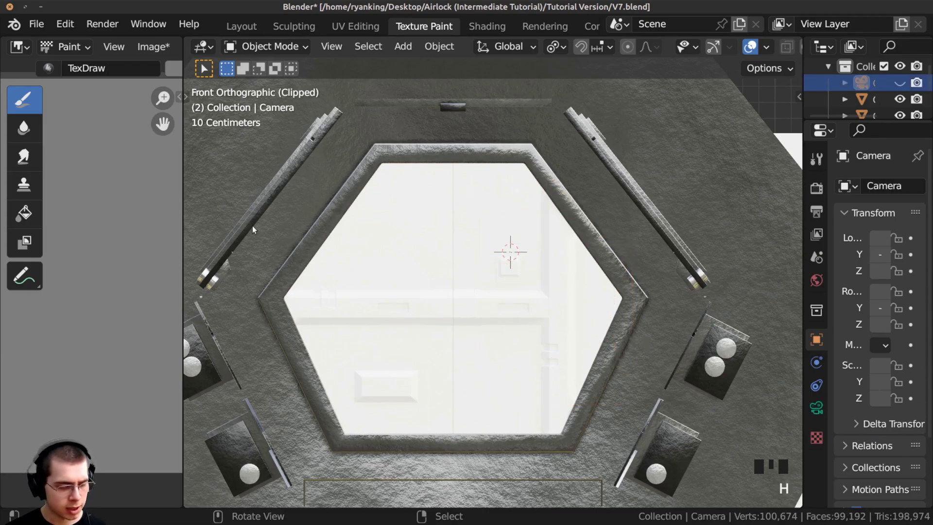
Select the back wall again and return it to Texture Paint mode
right_click(301, 189)
click(265, 46)
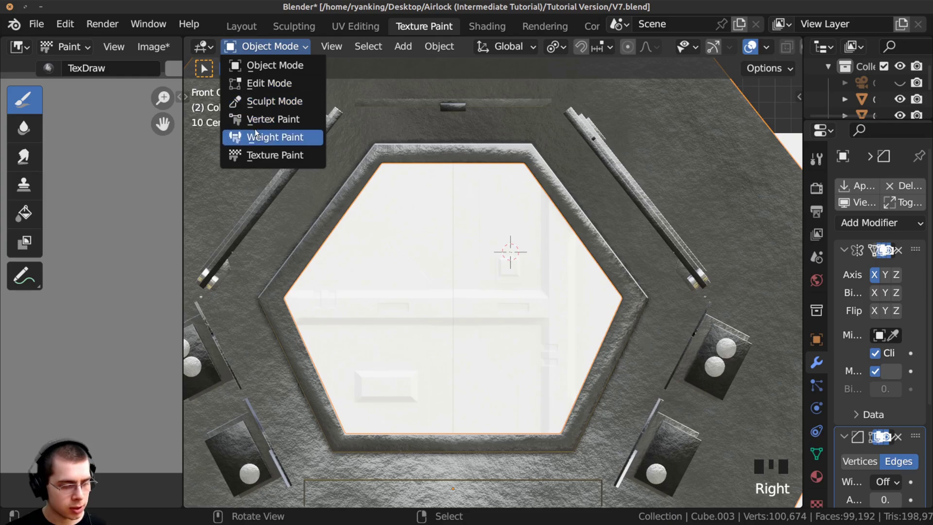
click(254, 155)
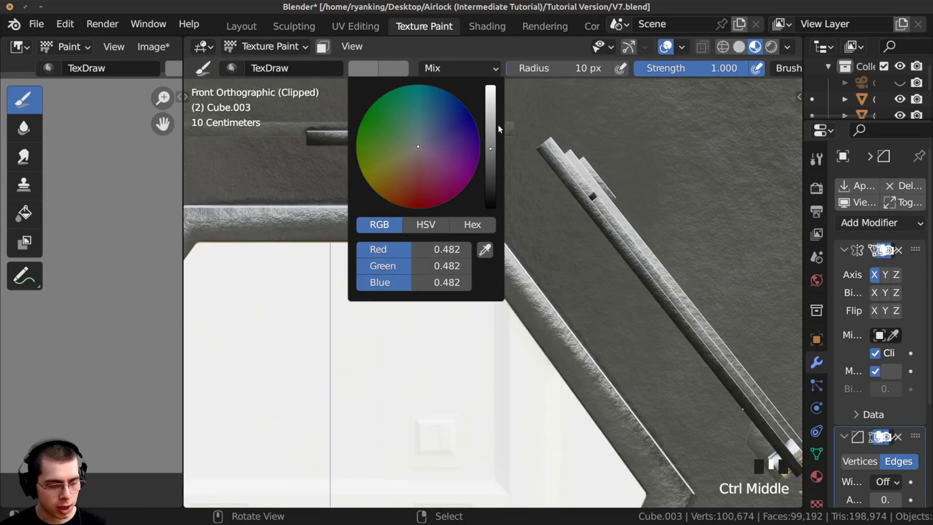
Set the brush colour to black and paint three parallel diagonal lines between the hexagonal frame and the slanted bar
drag(492, 133, 485, 258)
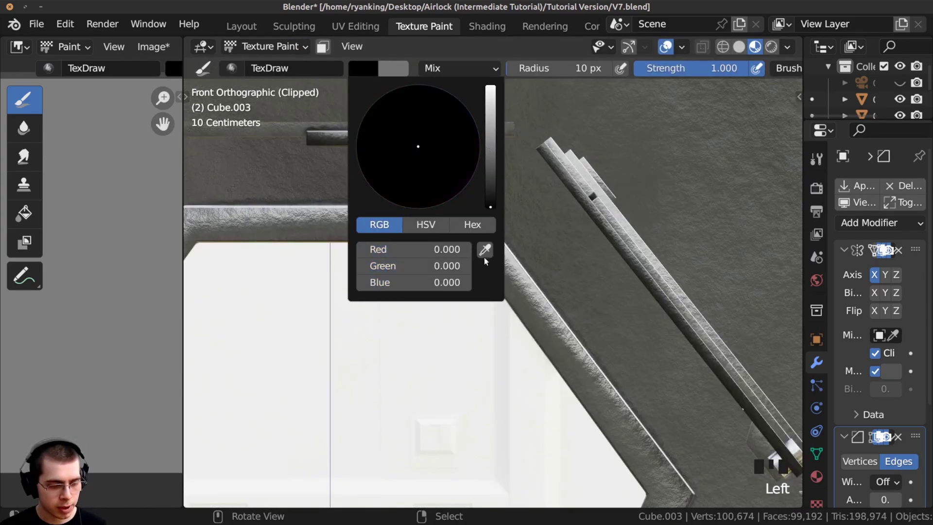
key(f)
click(543, 202)
mouse_move(543, 203)
mouse_down()
mouse_move(606, 308)
mouse_move(619, 310)
mouse_move(616, 293)
mouse_up()
drag(518, 200, 598, 306)
drag(502, 213, 580, 316)
With a 7 px black brush, paint a rectangular plate with end dividers and an angled outline above the hexagonal frame
mouse_move(409, 169)
mouse_down()
mouse_move(539, 169)
mouse_move(541, 193)
mouse_move(411, 193)
mouse_up()
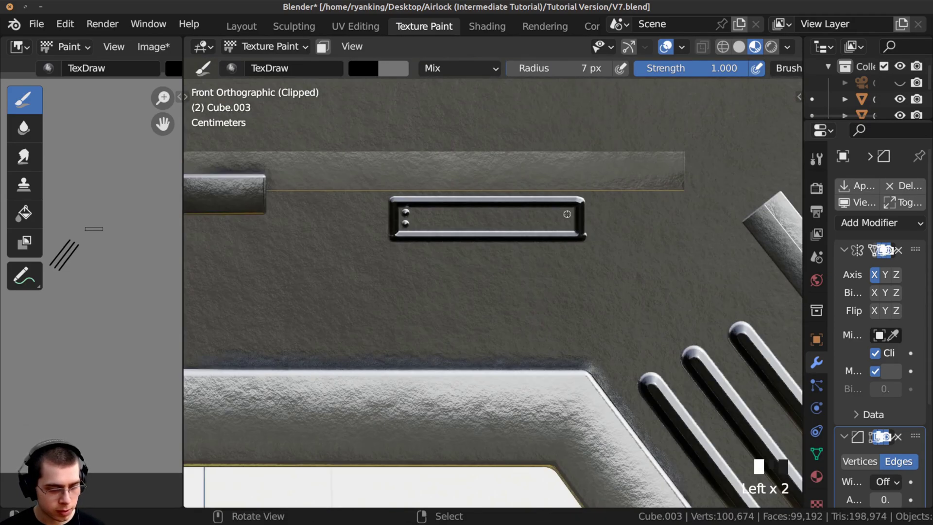
alt+drag(554, 205, 553, 232)
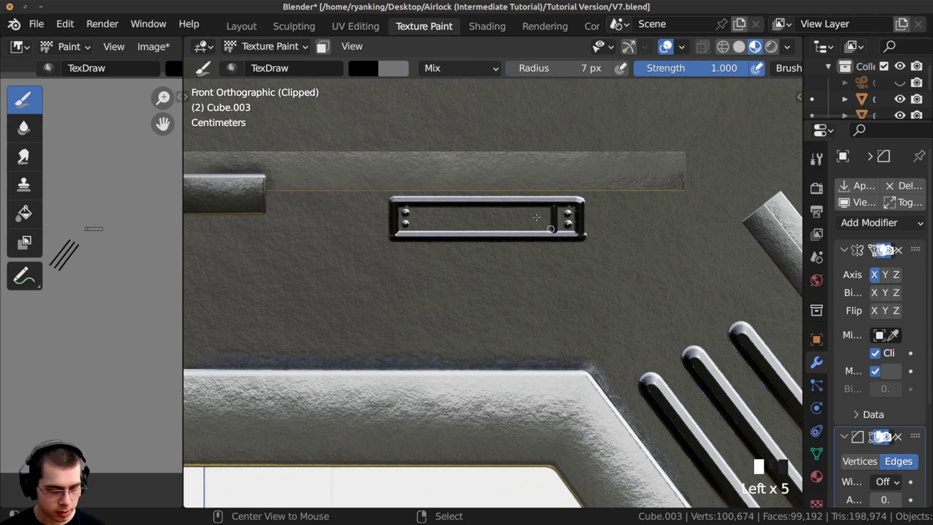
drag(420, 206, 419, 228)
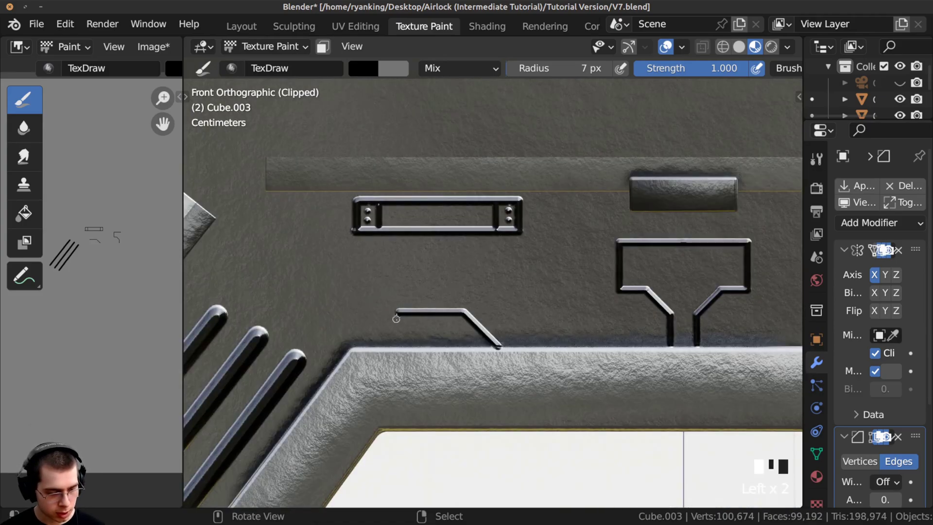
drag(397, 312, 397, 347)
Lighten the brush to light grey at 13 px radius and dot rivets along the hexagonal frame's top edge and upper corner
shift+middle_drag(295, 268, 417, 275)
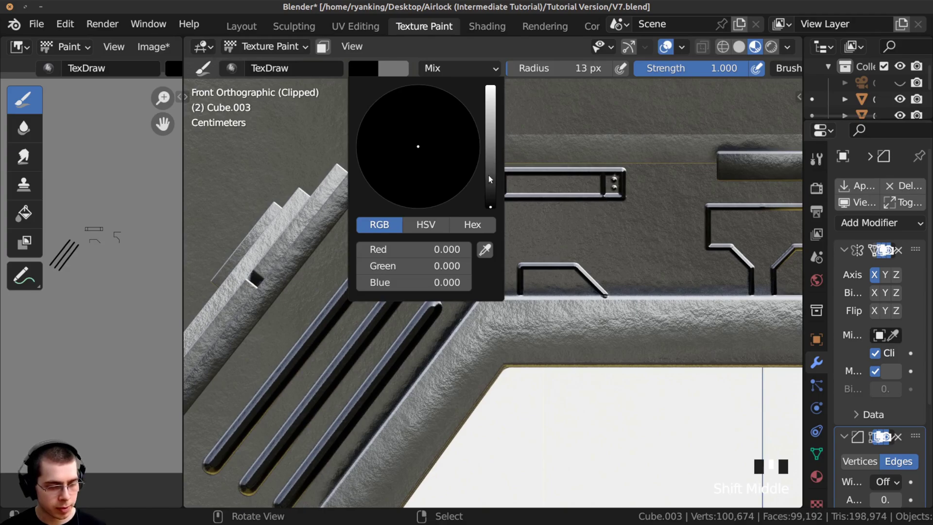
drag(488, 175, 489, 111)
shift+middle_drag(513, 328, 392, 244)
mouse_move(640, 232)
shift+middle_down()
mouse_move(579, 228)
mouse_move(578, 219)
mouse_move(510, 226)
mouse_move(510, 213)
shift+middle_up()
click(506, 214)
click(598, 214)
mouse_move(597, 213)
ctrl+middle_down()
mouse_move(406, 274)
mouse_move(499, 298)
ctrl+middle_up()
click(420, 272)
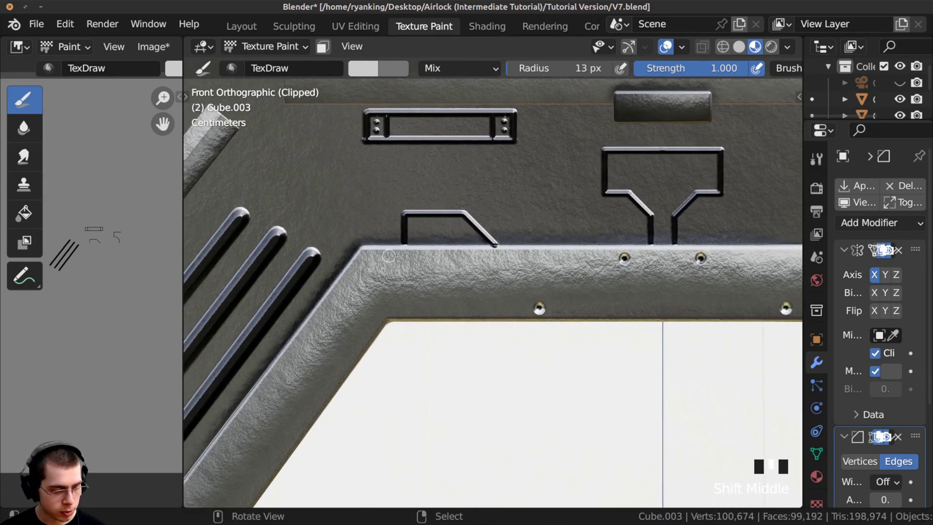
shift+middle_drag(463, 257, 433, 263)
click(424, 282)
Dot light grey rivets down the frame's left side, around its lower corner and along its bottom edge
shift+middle_drag(377, 398, 456, 283)
shift+middle_drag(450, 321, 419, 281)
click(419, 281)
click(425, 355)
click(364, 357)
shift+middle_drag(363, 357, 318, 161)
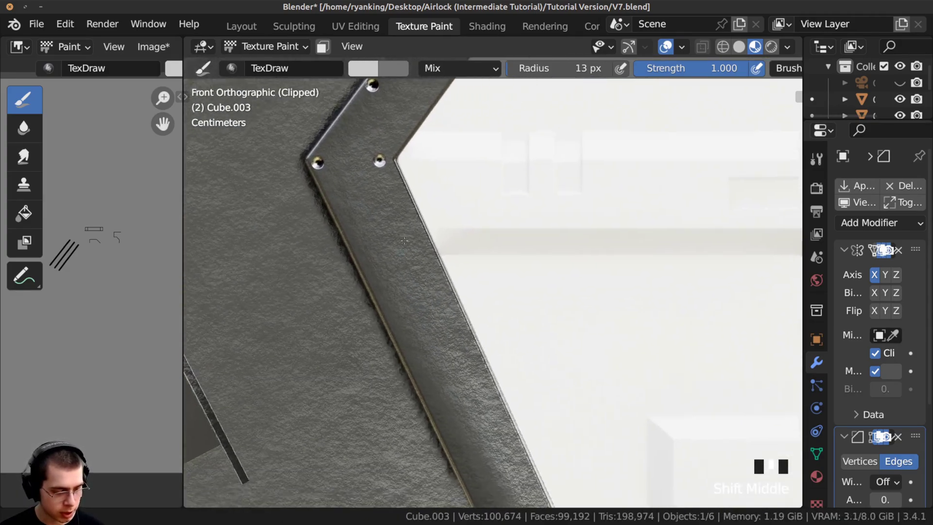
shift+middle_drag(475, 489, 454, 281)
click(504, 311)
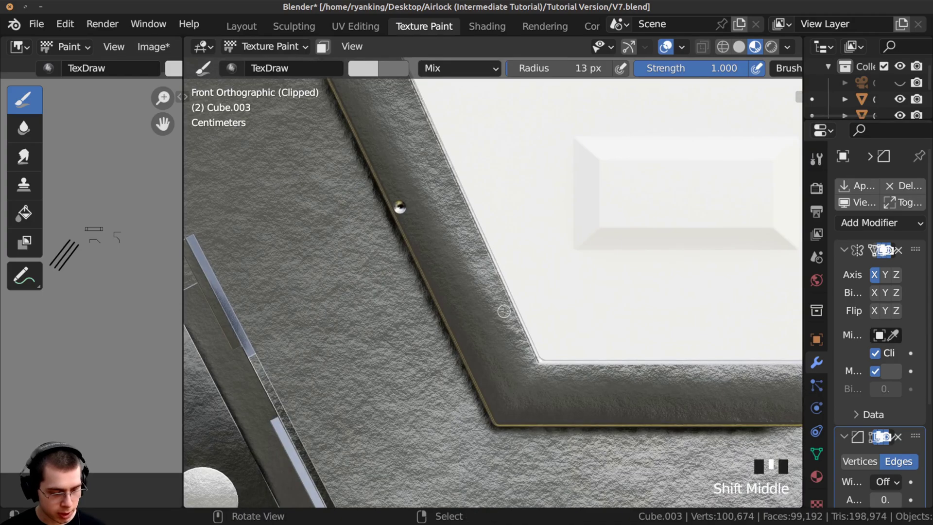
click(531, 370)
shift+middle_drag(531, 371, 472, 316)
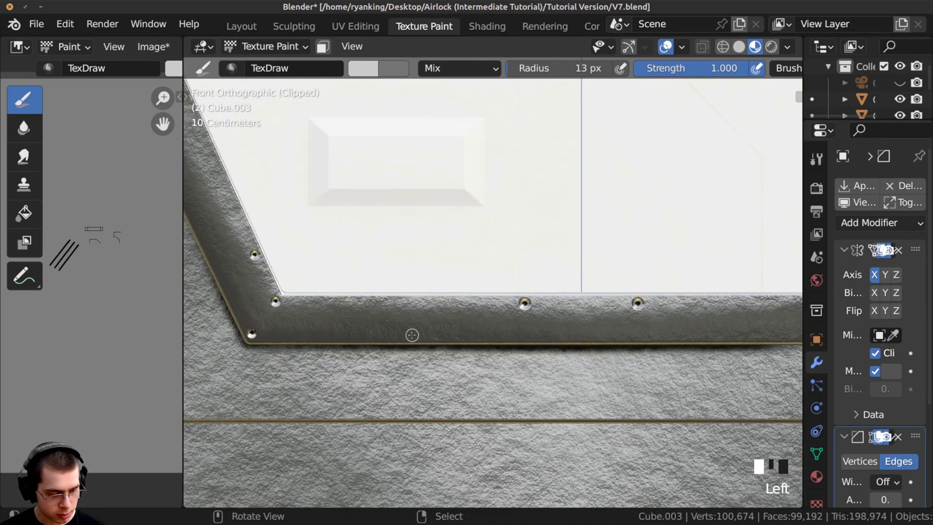
Paint a filled black rectangle on the wall beside the slanted bar, between the bar and the hexagonal frame
ctrl+middle_drag(412, 335, 396, 183)
mouse_move(401, 187)
mouse_down()
mouse_move(432, 211)
mouse_move(362, 299)
mouse_move(331, 280)
mouse_move(423, 210)
mouse_up()
mouse_move(398, 198)
mouse_down()
mouse_move(419, 213)
mouse_move(405, 234)
mouse_up()
drag(424, 211, 385, 259)
mouse_move(391, 245)
mouse_down()
mouse_move(358, 281)
mouse_move(398, 204)
mouse_move(402, 210)
mouse_move(378, 213)
mouse_move(358, 267)
mouse_up()
key(f)
click(384, 227)
Set the brush colour to a darker grey and try a short diagonal line below the black rectangle at 20 px radius
click(363, 68)
drag(485, 127, 485, 160)
shift+middle_drag(309, 324, 364, 270)
drag(362, 264, 407, 302)
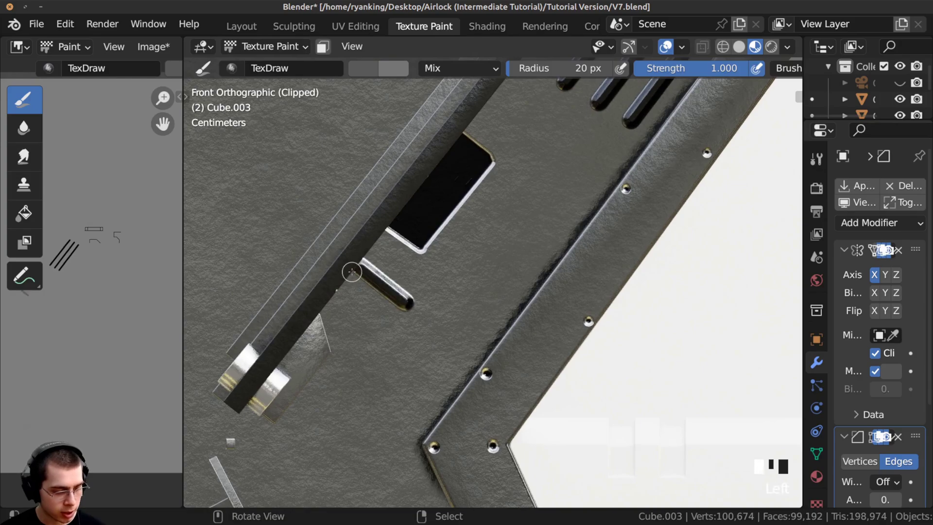
With an 11 px brush, paint a parallelogram-shaped panel outline beside the upper box with the two round knobs
shift+middle_drag(340, 311, 376, 246)
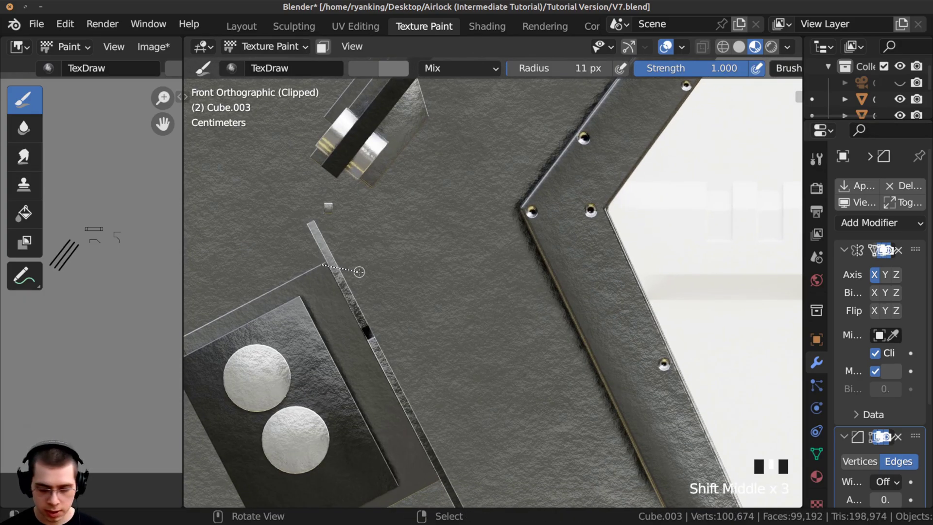
shift+click(417, 263)
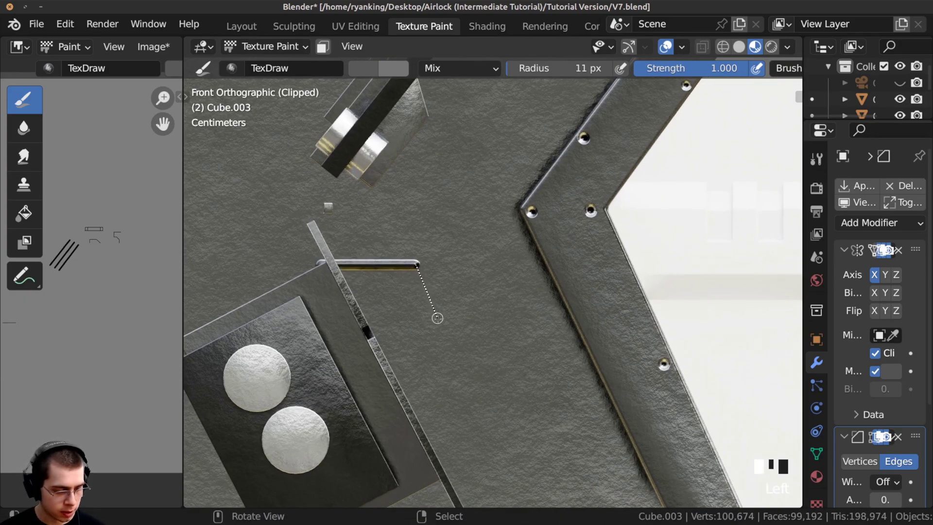
drag(437, 318, 455, 336)
drag(456, 336, 334, 330)
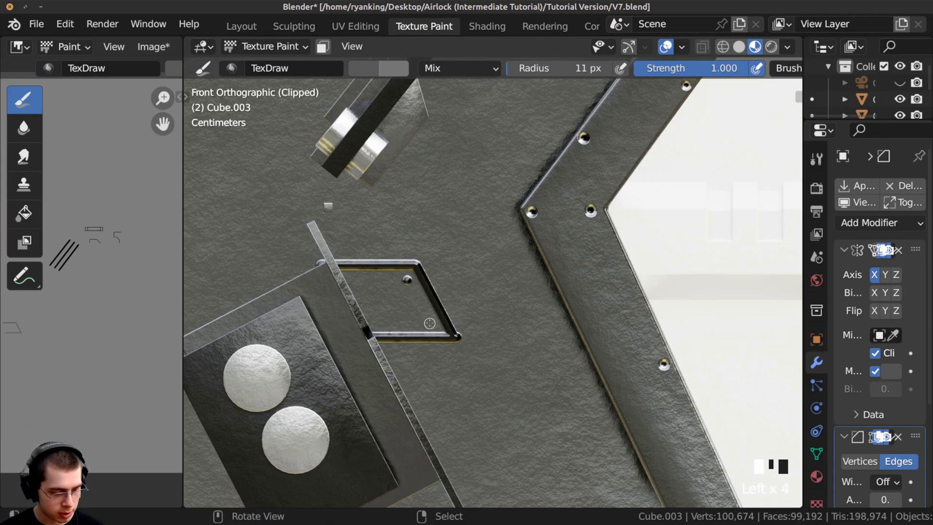
Paint the straight outline of a dark plate, open at the bottom, on the wall below the frame's lower left corner
shift+middle_drag(430, 323, 445, 306)
drag(436, 294, 436, 375)
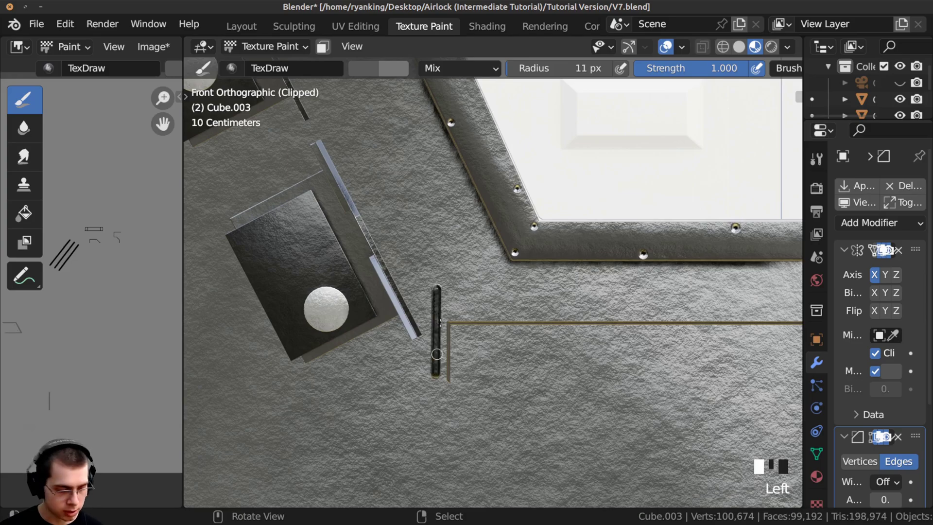
drag(437, 289, 533, 290)
mouse_move(534, 292)
mouse_down()
mouse_move(534, 372)
mouse_move(531, 294)
mouse_move(500, 296)
mouse_up()
Thicken the inner top and side edges of the dark plate with short 11 px strokes and add a diagonal stroke inside
click(528, 296)
click(525, 299)
click(527, 302)
click(526, 305)
mouse_move(510, 294)
mouse_down()
mouse_move(470, 293)
mouse_move(527, 292)
mouse_up()
drag(527, 292, 450, 294)
drag(446, 292, 437, 345)
mouse_move(444, 295)
mouse_down()
mouse_move(438, 326)
mouse_move(439, 315)
mouse_up()
drag(443, 301, 440, 320)
drag(442, 306, 439, 333)
drag(455, 300, 489, 329)
drag(455, 301, 486, 327)
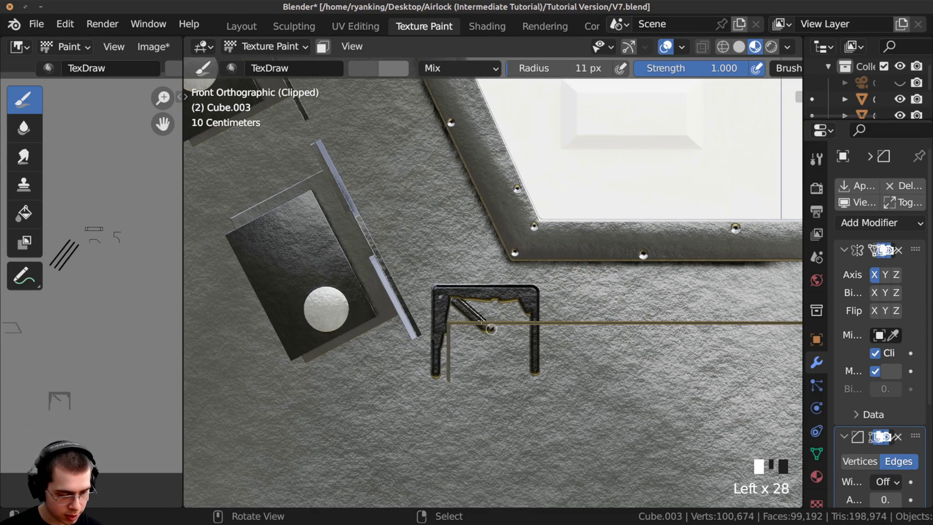
Enlarge the brush to 27 px and fill in the upper area of the dark plate
key(f)
click(482, 316)
mouse_move(520, 322)
mouse_down()
mouse_move(508, 304)
mouse_move(447, 313)
mouse_move(484, 309)
mouse_up()
click(494, 317)
click(511, 334)
click(500, 329)
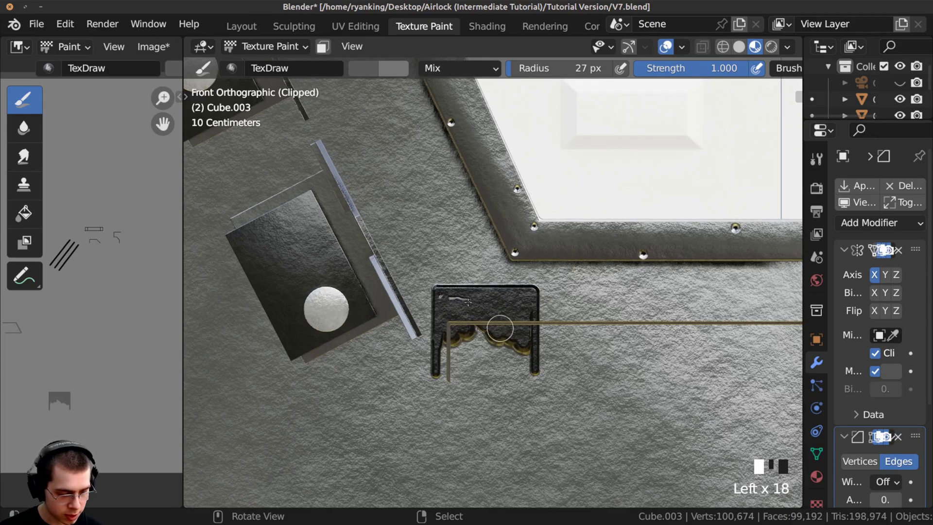
click(465, 298)
click(447, 297)
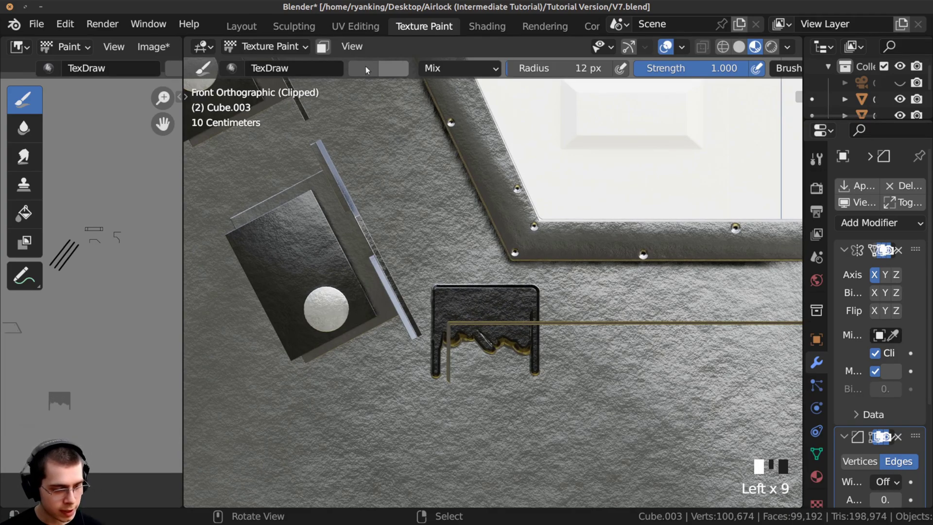
Set the brush colour to light grey, about 0.83, and dot three rivets along the dark plate's top edge at 12 px radius
click(364, 68)
drag(484, 149, 486, 104)
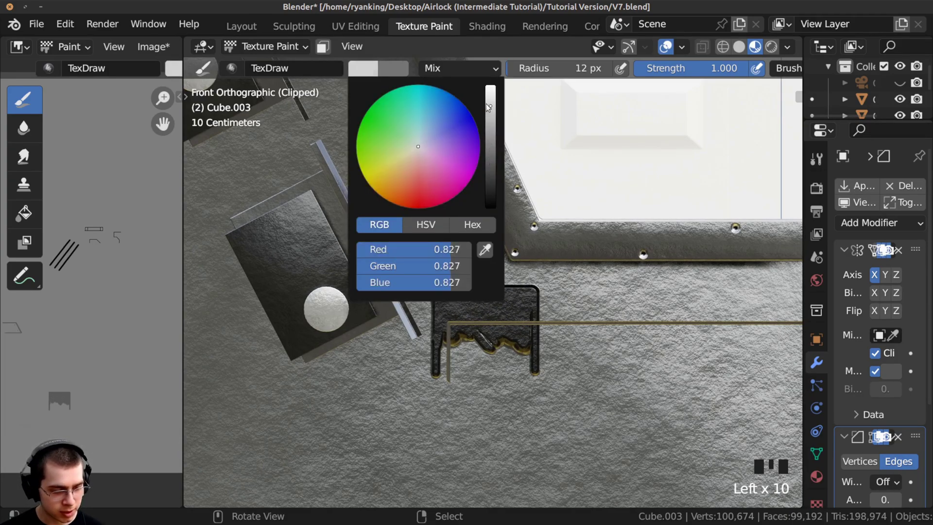
ctrl+middle_drag(468, 311, 417, 295)
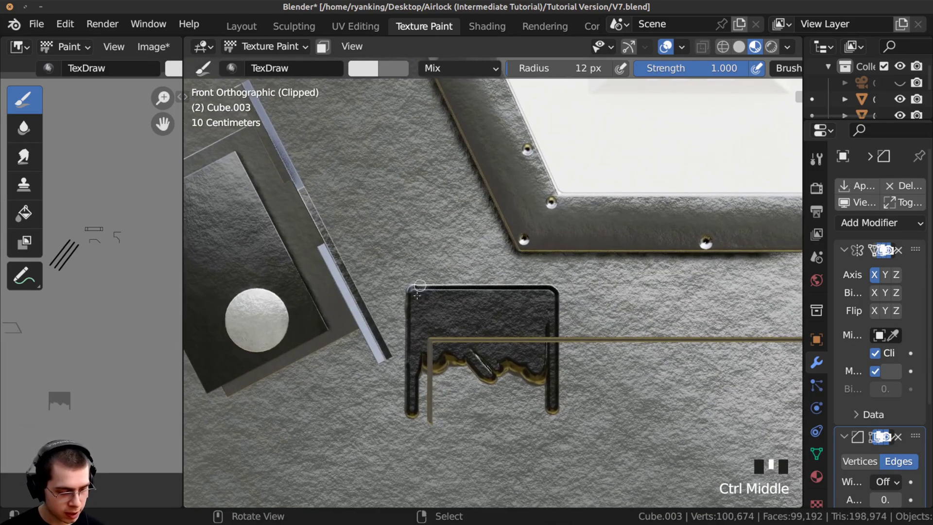
click(419, 301)
click(542, 301)
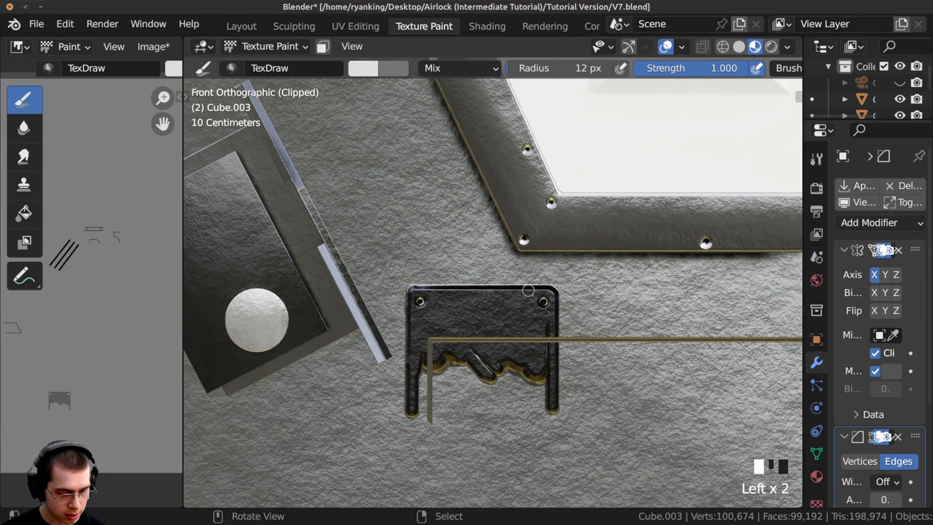
click(480, 299)
Dot light rivets on the wall just outside the hexagon's side corner and a larger one below the three diagonal lines
ctrl+middle_drag(480, 299, 480, 335)
shift+middle_drag(480, 335, 487, 383)
ctrl+middle_drag(471, 340, 470, 364)
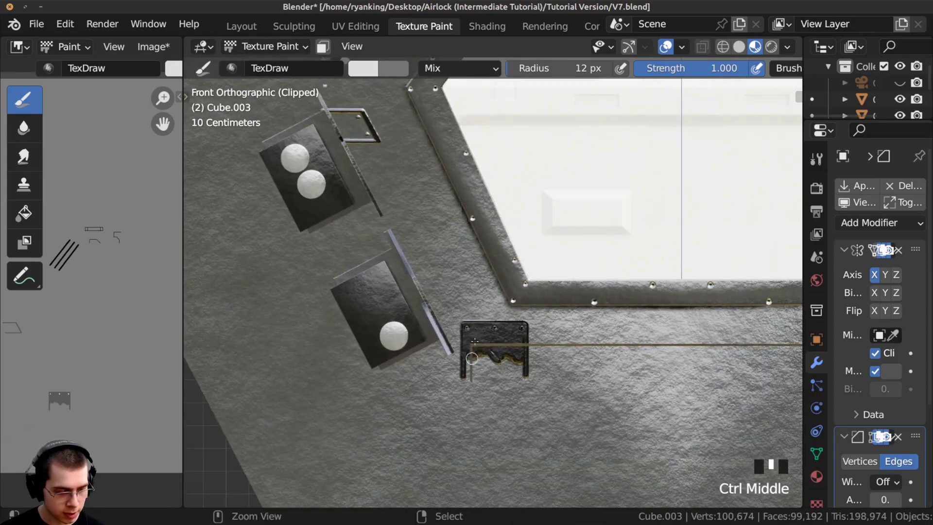
shift+middle_drag(729, 170, 248, 398)
mouse_move(537, 272)
ctrl+middle_down()
mouse_move(538, 284)
mouse_move(602, 261)
ctrl+middle_up()
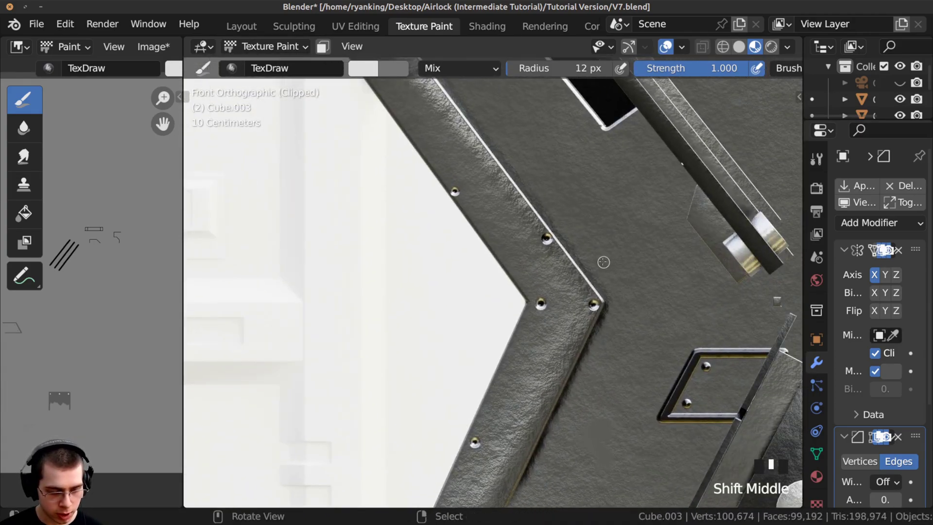
click(605, 311)
ctrl+middle_drag(610, 342, 466, 305)
click(523, 316)
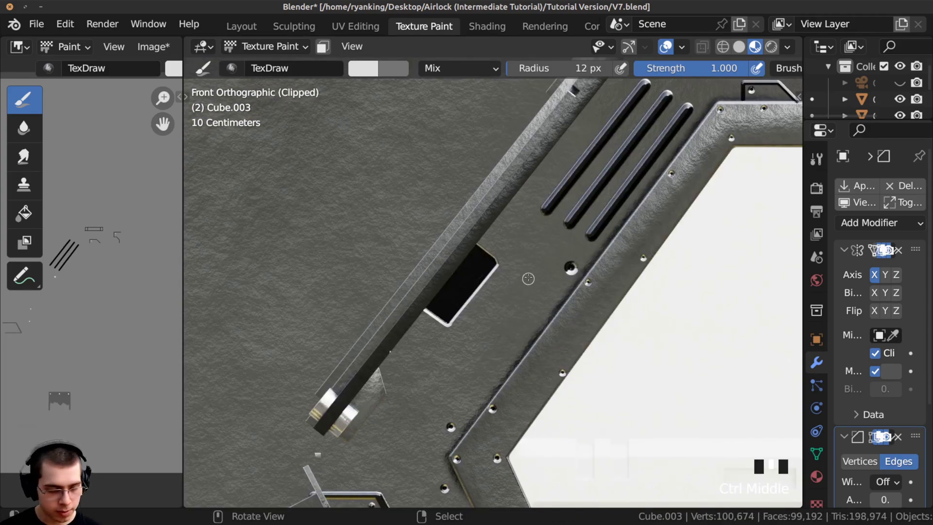
Sample the wall's grey and paint three parallel slanted lines across the black rectangle with the 12 px brush, undoing a misplaced first stroke
key(s)
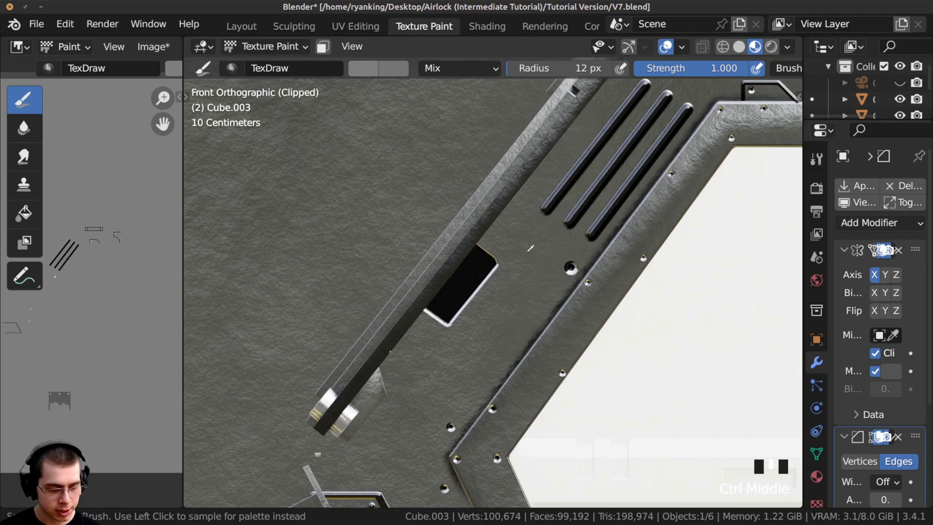
ctrl+middle_drag(497, 303, 522, 292)
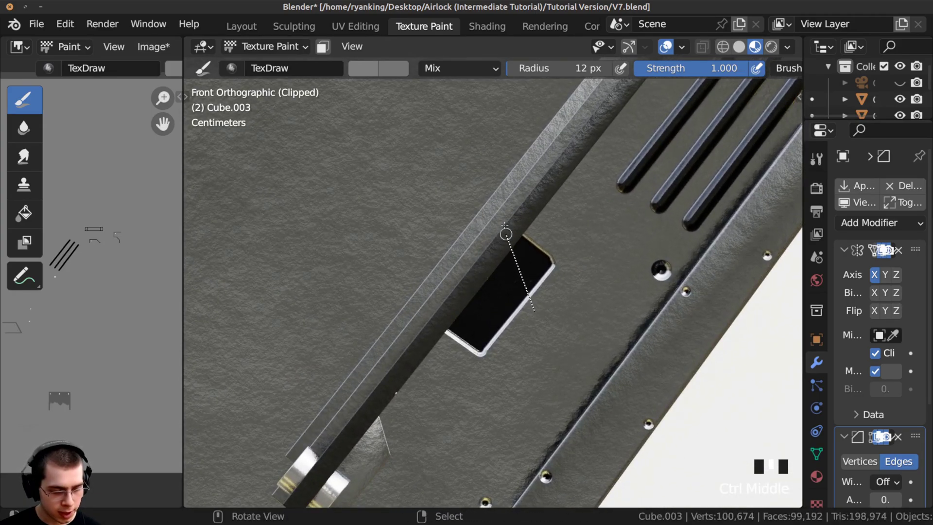
drag(534, 311, 505, 223)
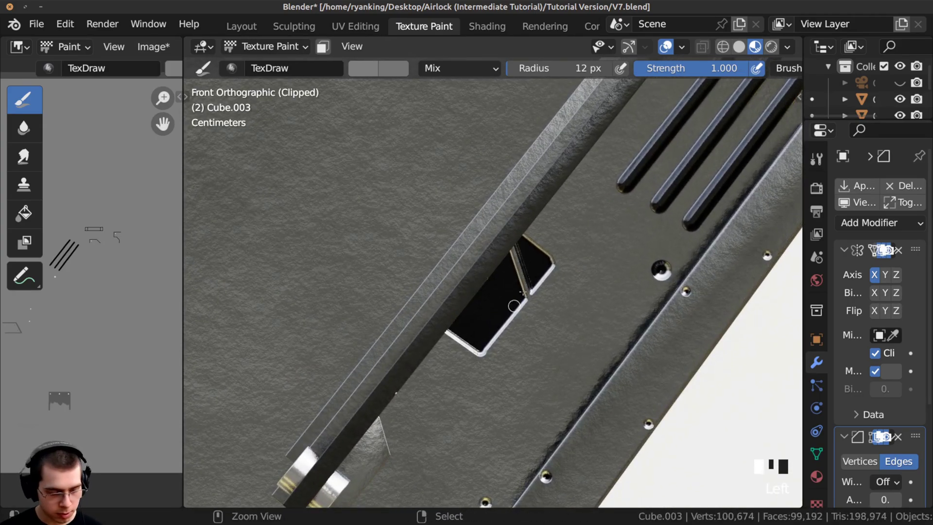
key(ctrl+z)
mouse_move(556, 278)
mouse_down()
mouse_move(467, 271)
mouse_move(490, 275)
mouse_up()
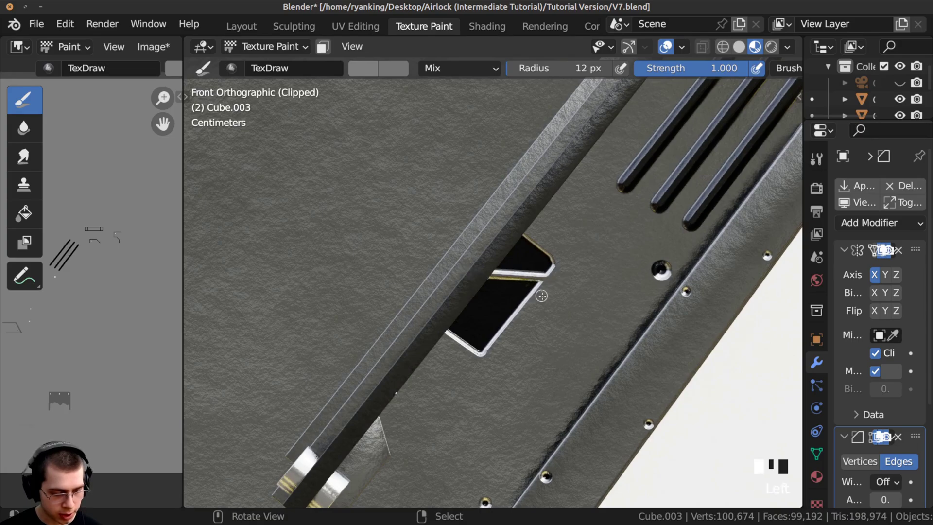
drag(453, 308, 448, 293)
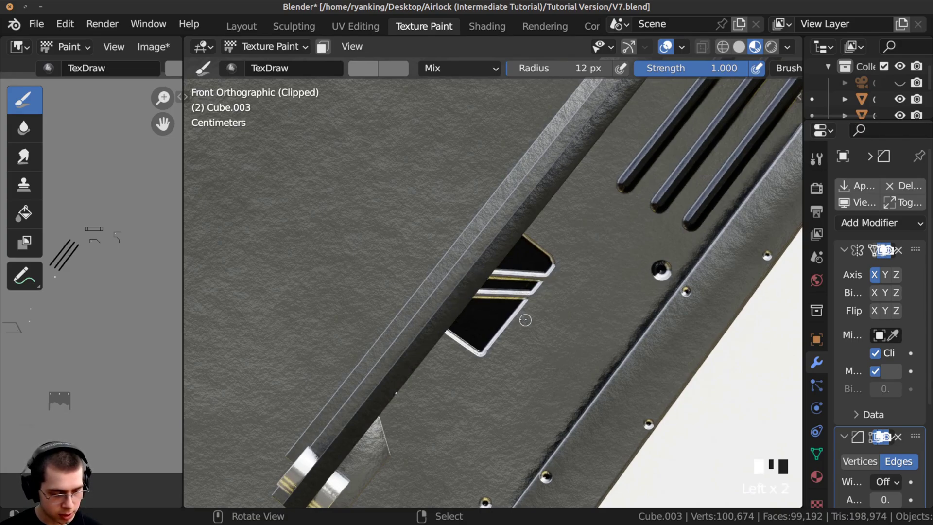
drag(525, 319, 431, 316)
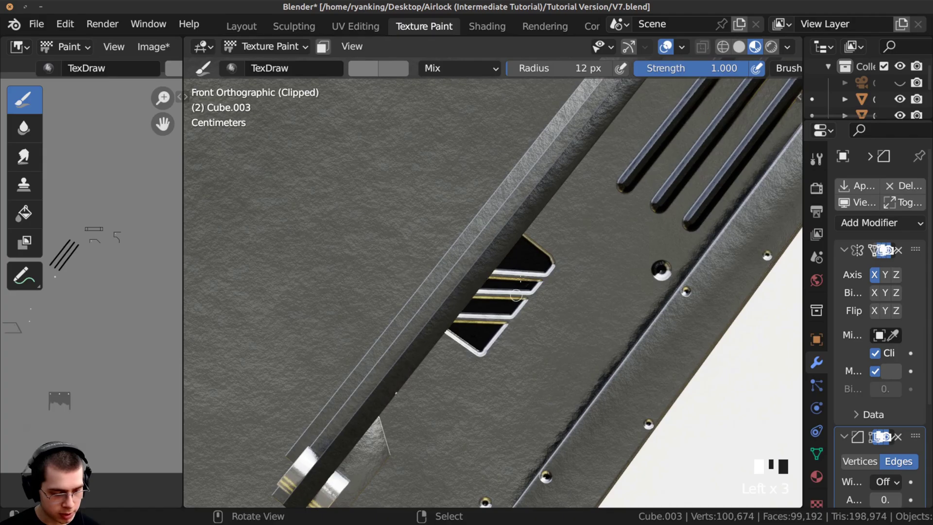
View the whole corridor through the camera in Rendered shading
ctrl+middle_drag(516, 295, 521, 375)
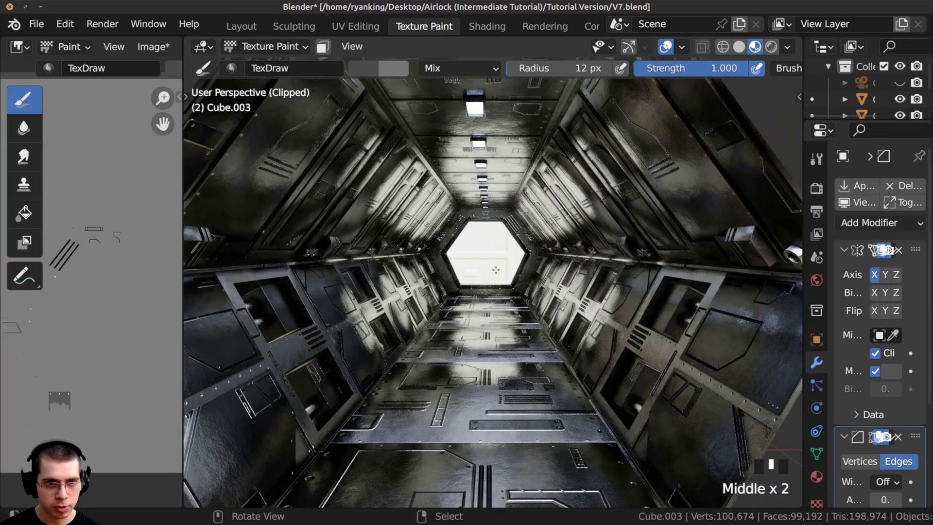
middle_drag(500, 261, 500, 260)
key(KP_0)
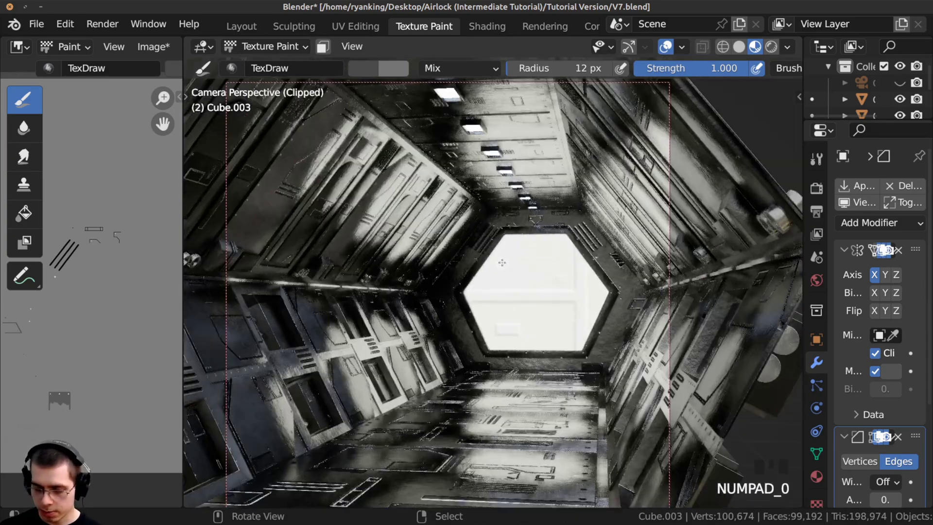
key(z)
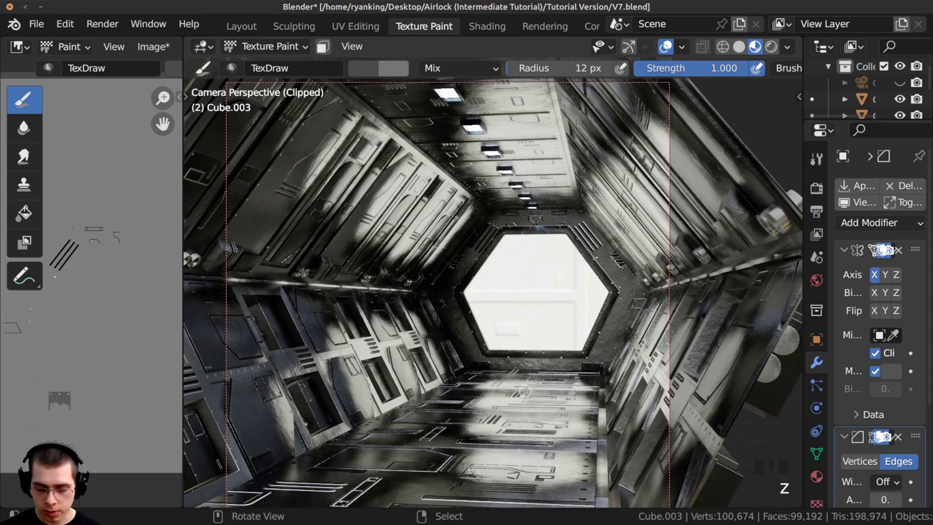
key(z)
click(514, 355)
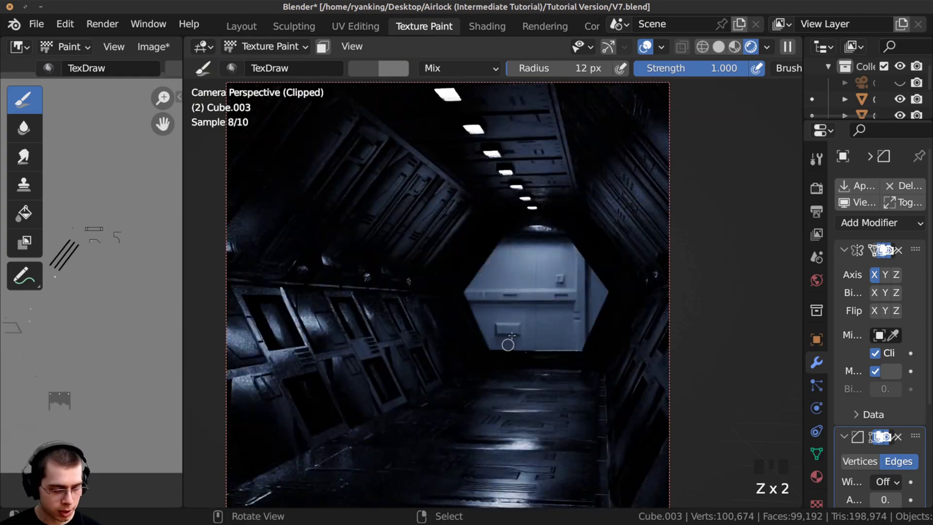
Switch to Object Mode, unhide all hidden objects and select the area light above the hexagonal doorway
shift+middle_drag(512, 335, 459, 350)
ctrl+middle_drag(459, 350, 458, 328)
click(272, 46)
click(269, 64)
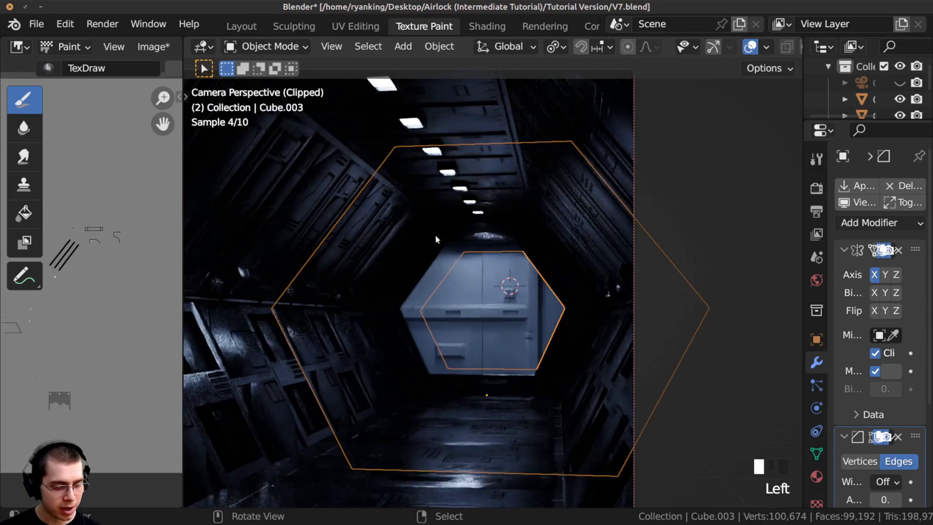
key(alt+h)
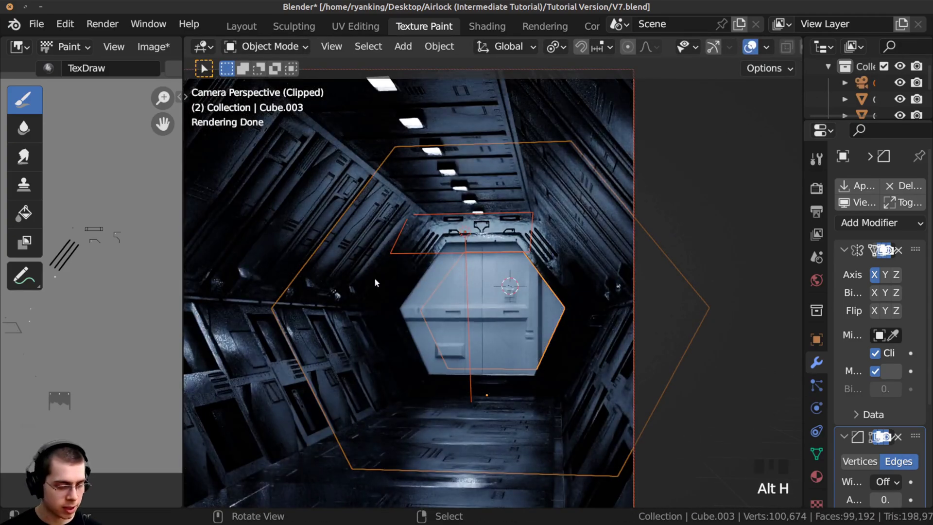
ctrl+middle_drag(446, 325, 446, 296)
shift+middle_drag(446, 296, 433, 273)
right_click(451, 273)
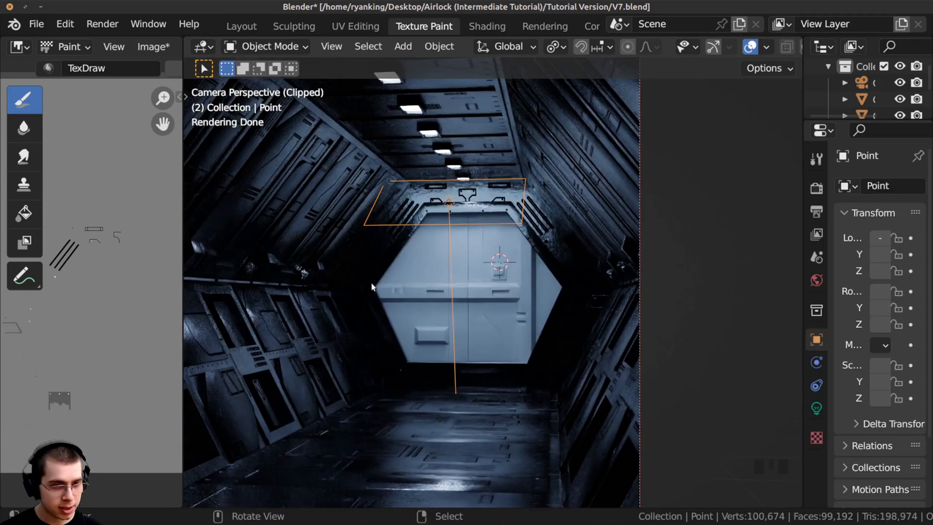
ctrl+middle_drag(506, 256, 466, 238)
shift+middle_drag(421, 302, 360, 218)
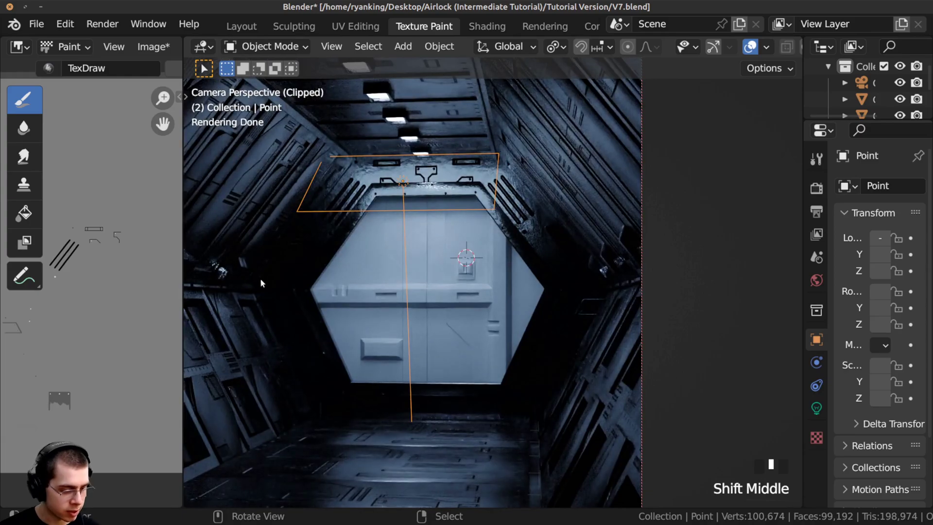
shift+middle_drag(499, 286, 583, 298)
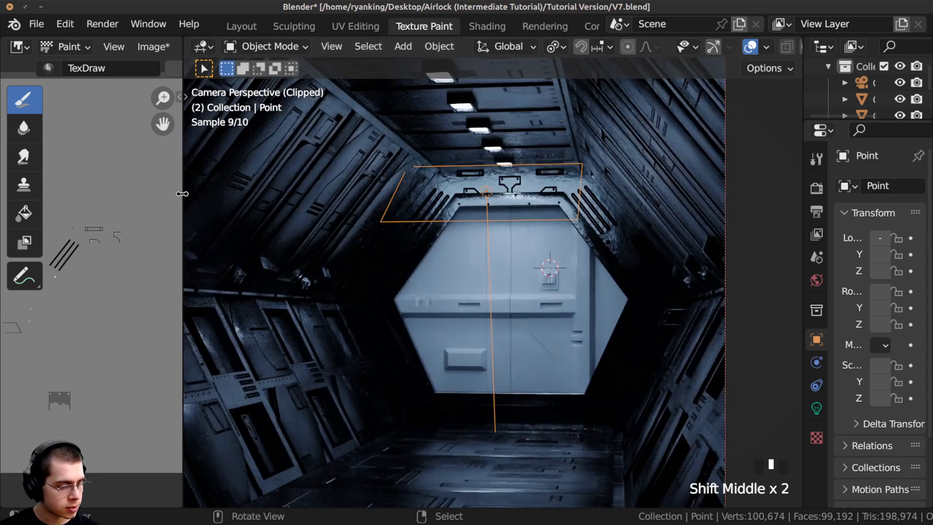
Widen the image editor and save the painted image as Back Wall.png, a 16-bit RGBA PNG
drag(183, 193, 462, 217)
mouse_move(202, 196)
ctrl+middle_down()
mouse_move(204, 185)
mouse_move(207, 192)
ctrl+middle_up()
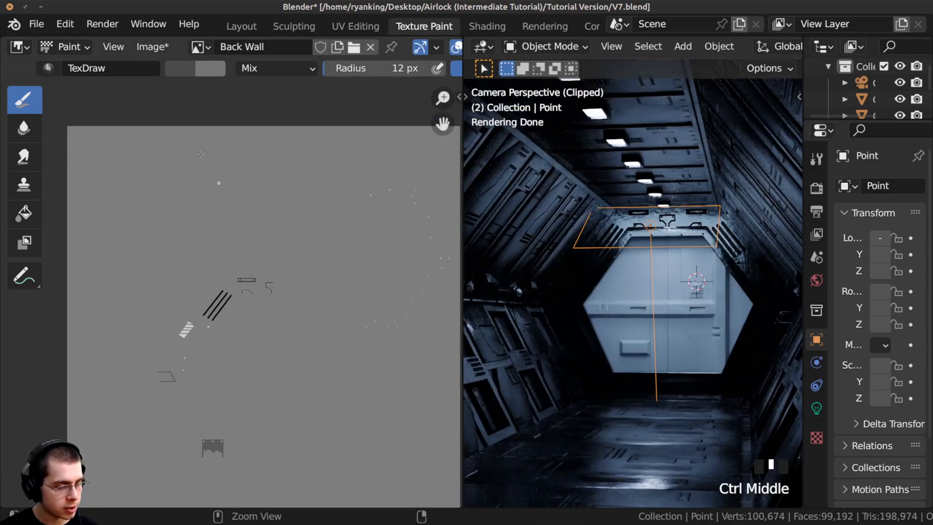
click(152, 47)
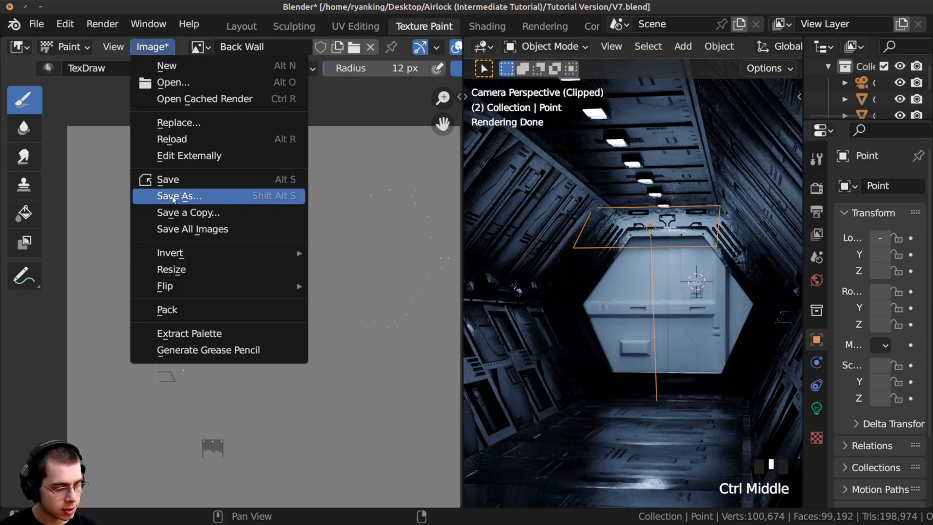
click(188, 197)
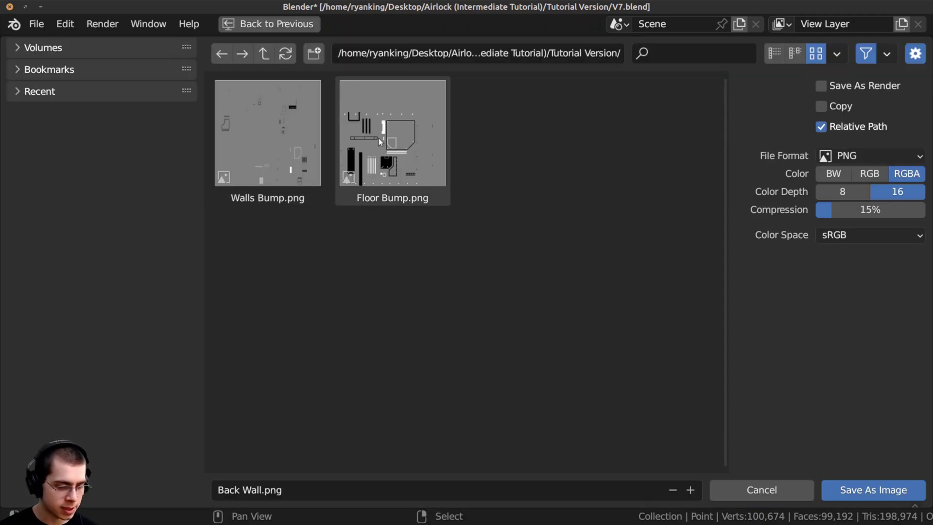
click(846, 481)
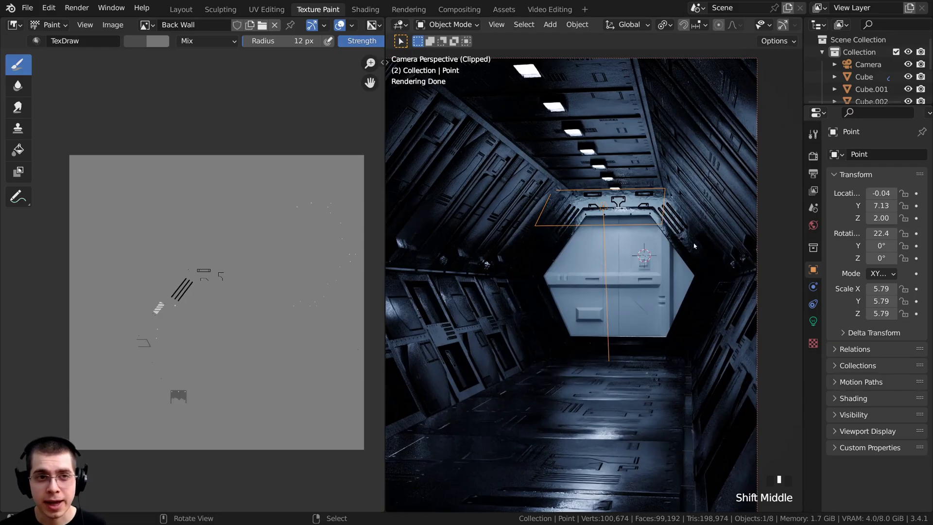
Open the Shading workspace, enlarge the node area and select the hexagonal back wall to show its material nodes
click(354, 11)
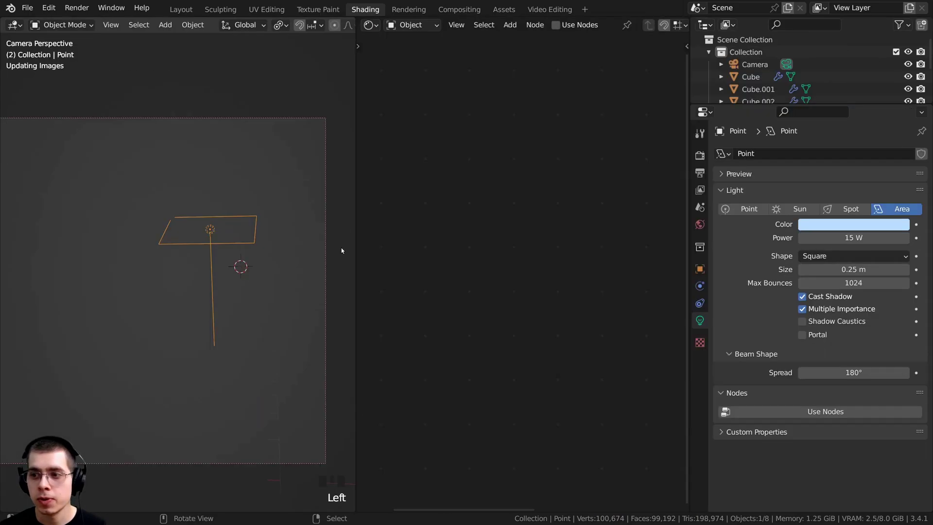
drag(357, 253, 306, 253)
right_click(234, 239)
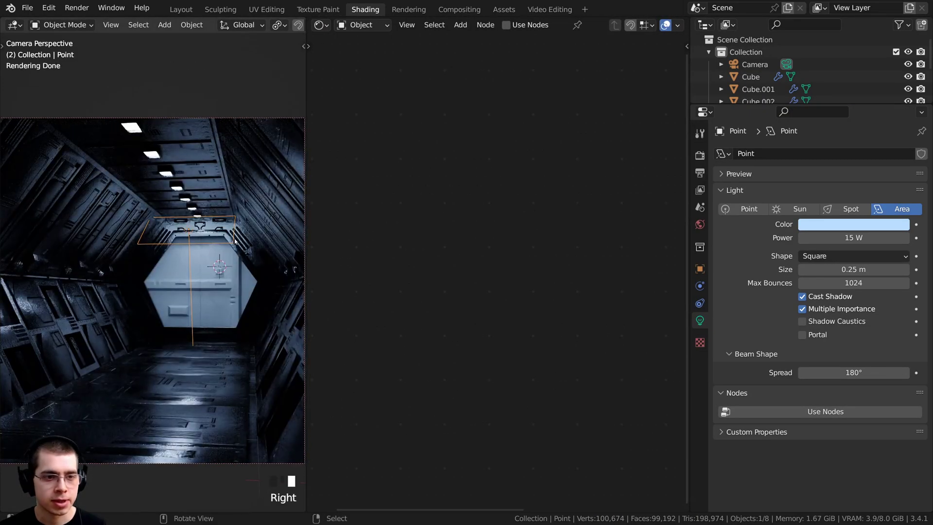
right_click(241, 248)
middle_drag(354, 282, 368, 311)
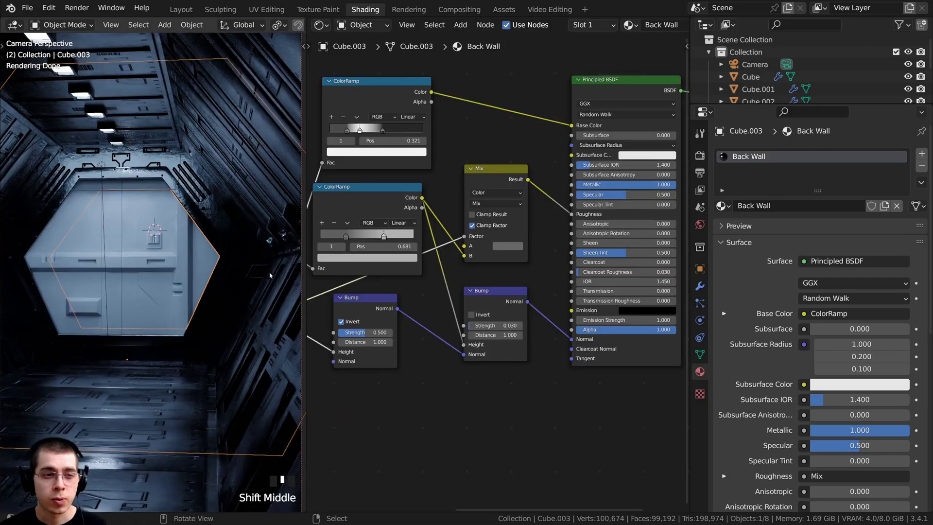
scroll(193, 193, up, 1)
scroll(490, 276, up, 2)
middle_drag(490, 276, 524, 301)
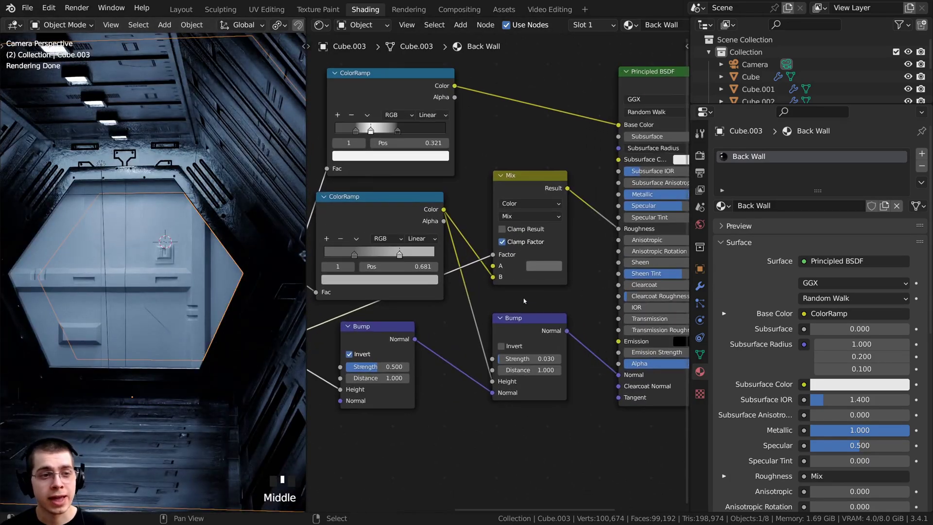
Lighten colour A of the Mix node feeding the roughness to a lighter grey
click(492, 271)
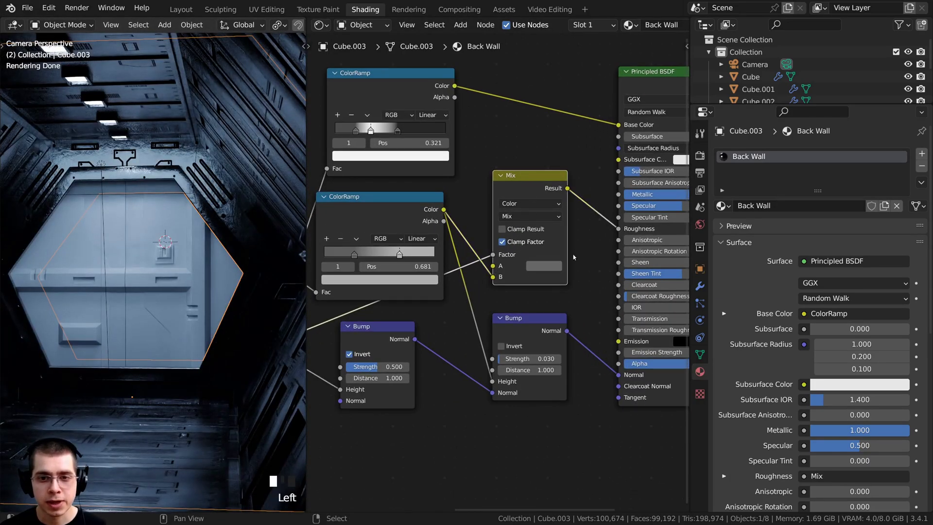
click(558, 264)
drag(614, 165, 615, 143)
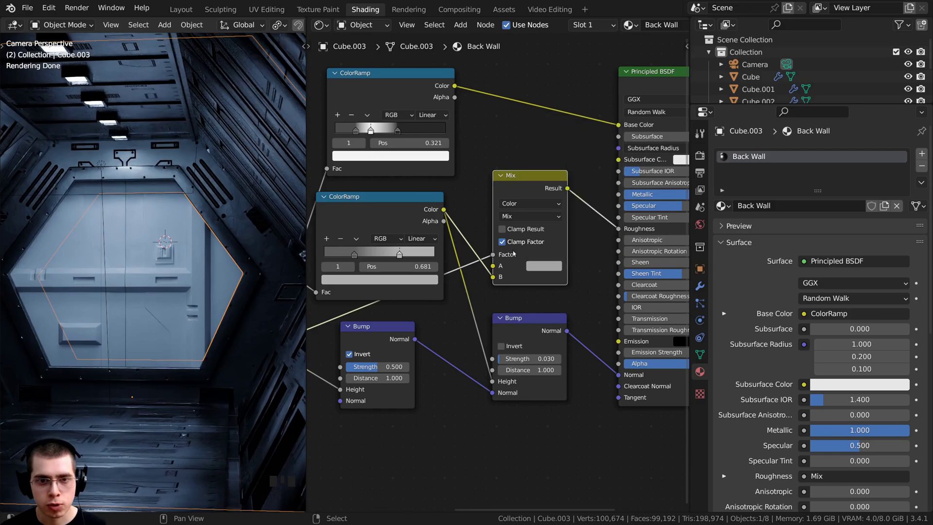
shift+middle_drag(538, 268, 531, 279)
scroll(175, 149, up, 4)
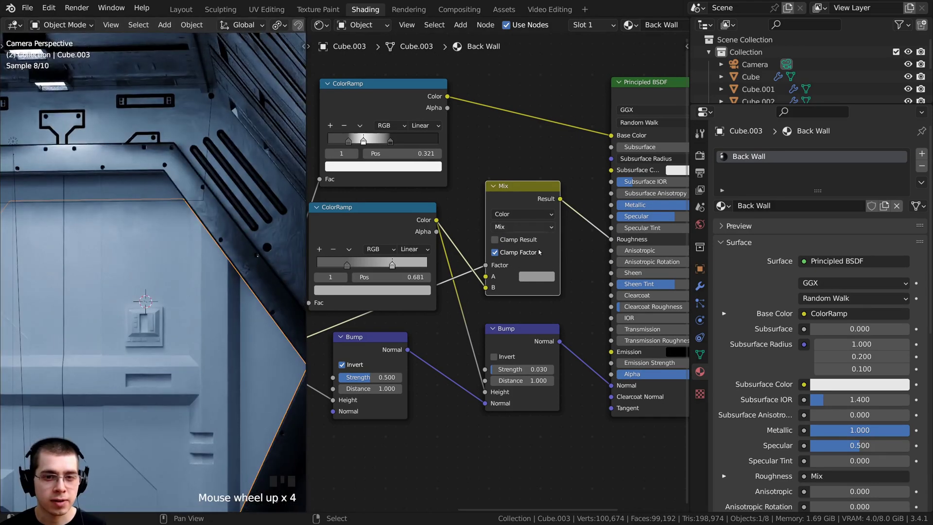
click(530, 276)
scroll(149, 255, down, 4)
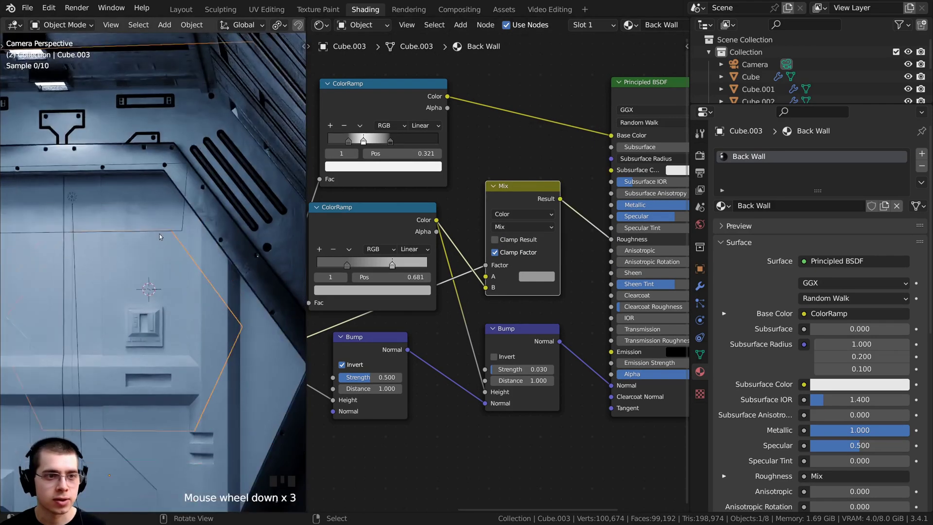
shift+middle_drag(149, 254, 156, 180)
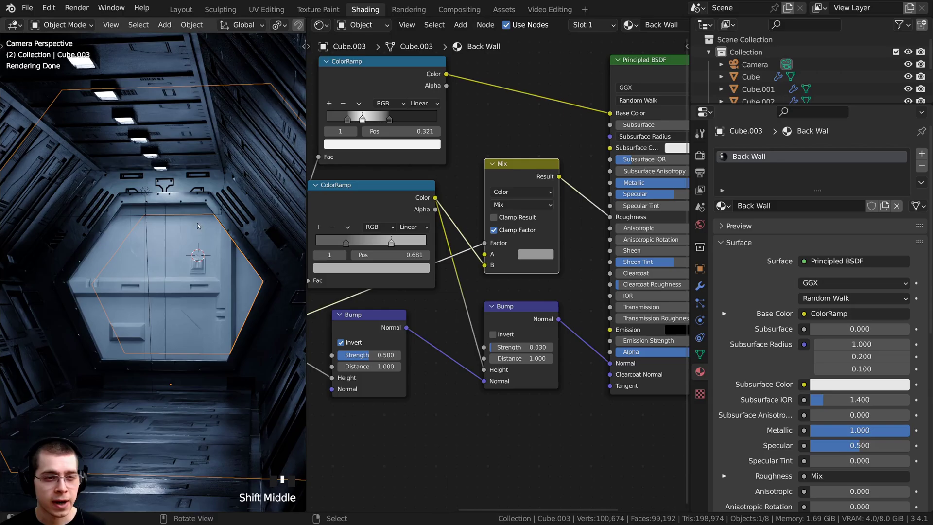
Set the strength of the Bump node connected to the Principled BSDF to 0.01
scroll(198, 225, up, 3)
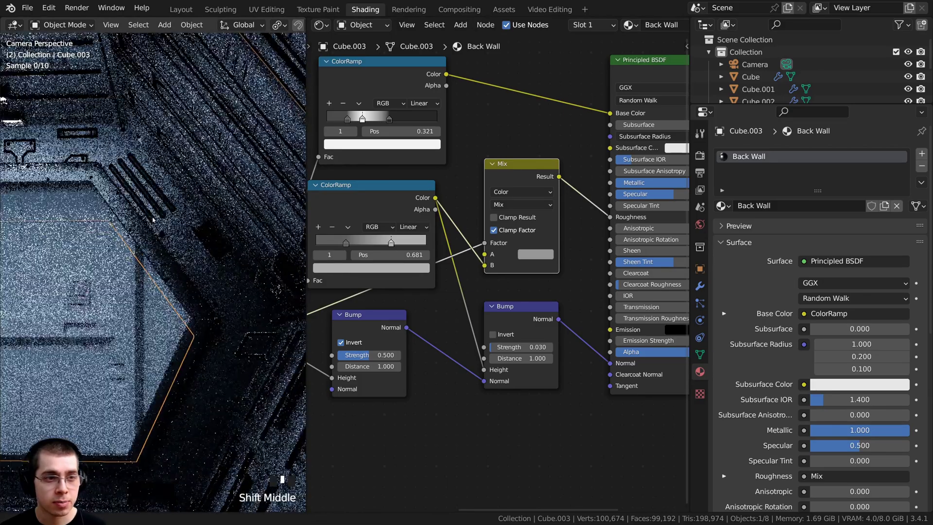
scroll(141, 163, up, 4)
scroll(226, 263, up, 3)
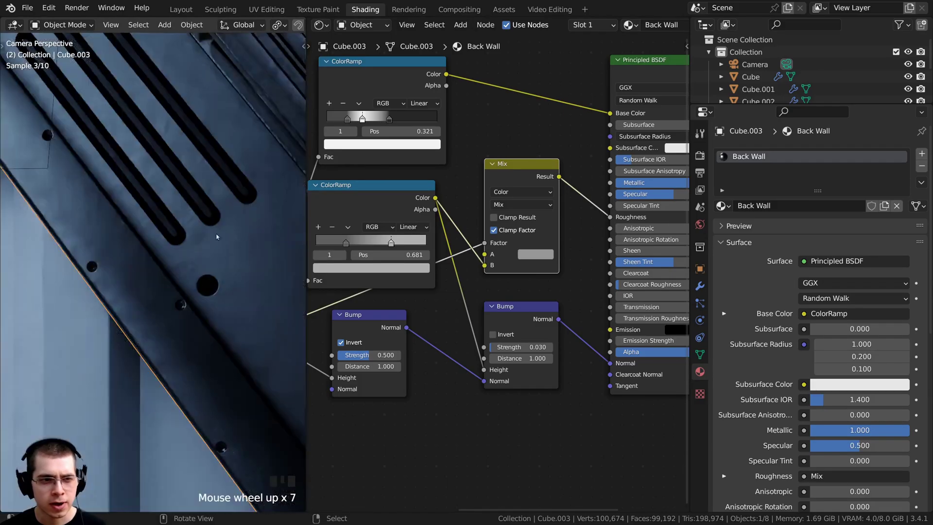
shift+middle_drag(226, 263, 194, 246)
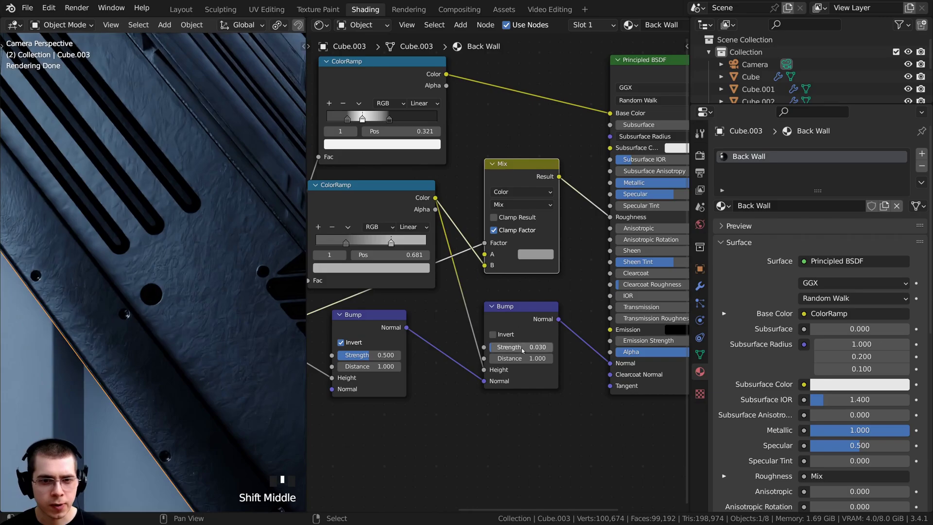
scroll(496, 347, up, 2)
click(528, 288)
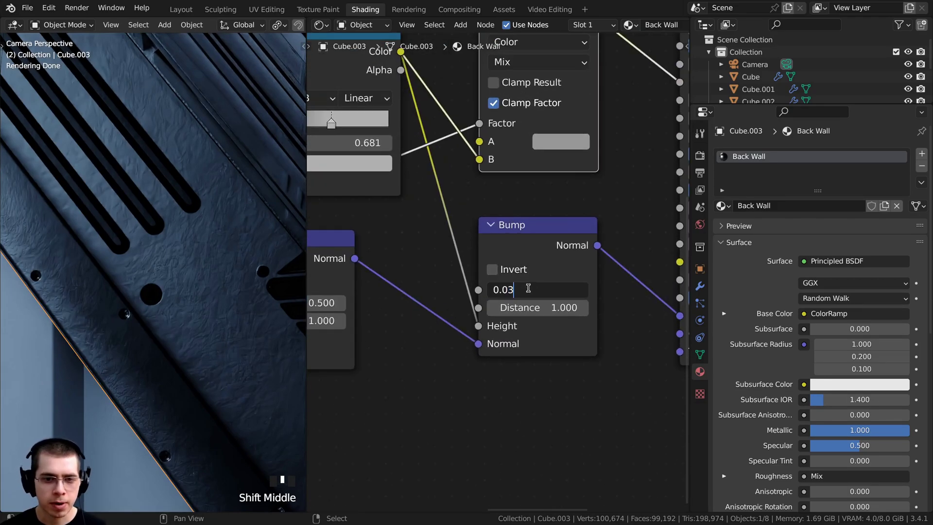
key(BackSpace)
text(1)
key(Return)
scroll(147, 208, down, 7)
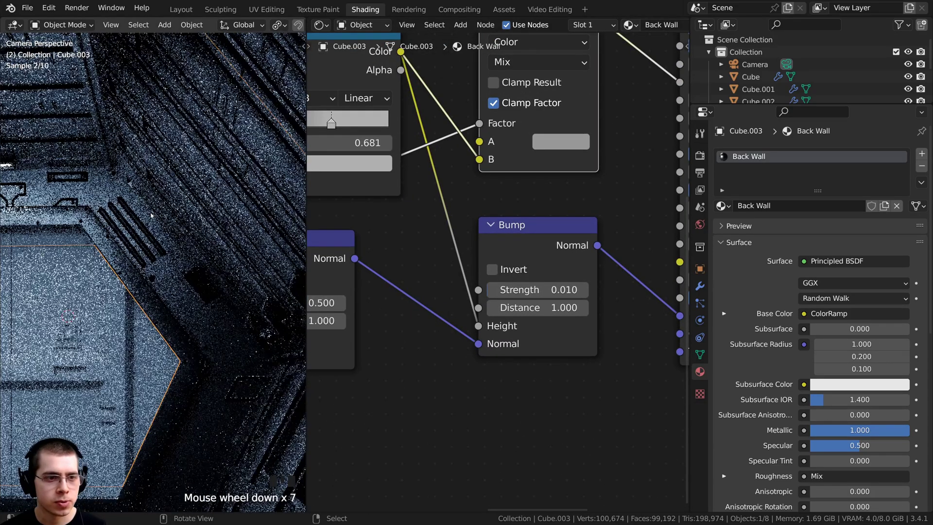
scroll(415, 168, down, 7)
Preview the output of the base-colour ColorRamp directly on the back wall
middle_drag(415, 167, 483, 302)
scroll(483, 301, up, 2)
scroll(444, 90, down, 3)
middle_drag(444, 90, 435, 164)
ctrl+shift+click(431, 162)
shift+middle_drag(179, 206, 182, 193)
scroll(183, 193, up, 2)
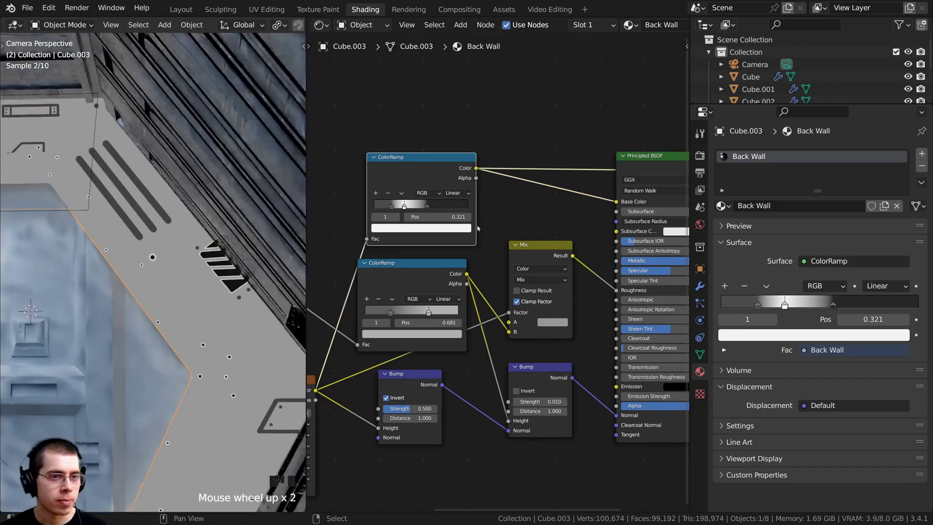
Move the base-colour ramp's third stop to position 0.702 and lighten its colour to a mid grey
scroll(470, 205, up, 7)
middle_drag(433, 215, 468, 229)
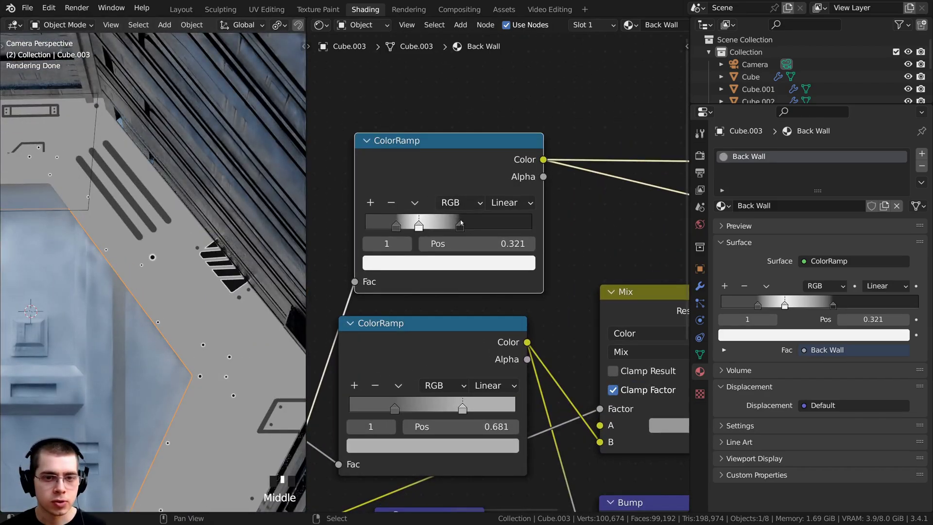
drag(460, 223, 482, 222)
click(485, 262)
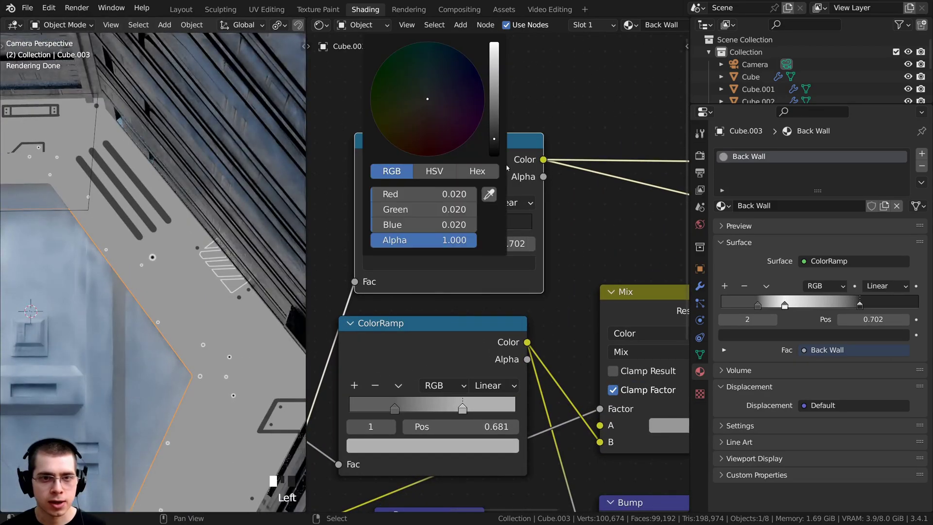
drag(494, 138, 494, 96)
scroll(258, 189, down, 4)
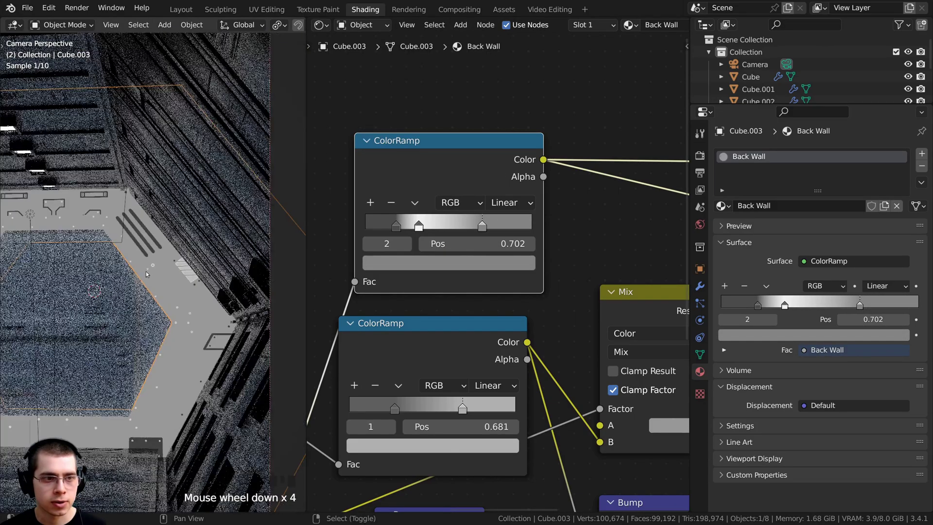
Move the base-colour ramp's first stop to 0.163 and the middle stop to 0.396, with white as the middle colour
scroll(418, 225, up, 3)
drag(398, 214, 370, 210)
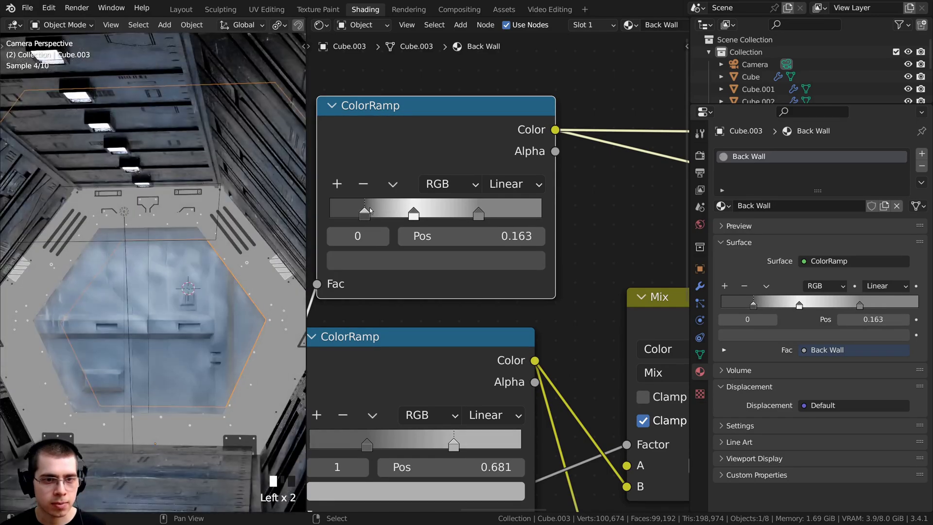
click(414, 214)
click(421, 258)
scroll(421, 257, up, 1)
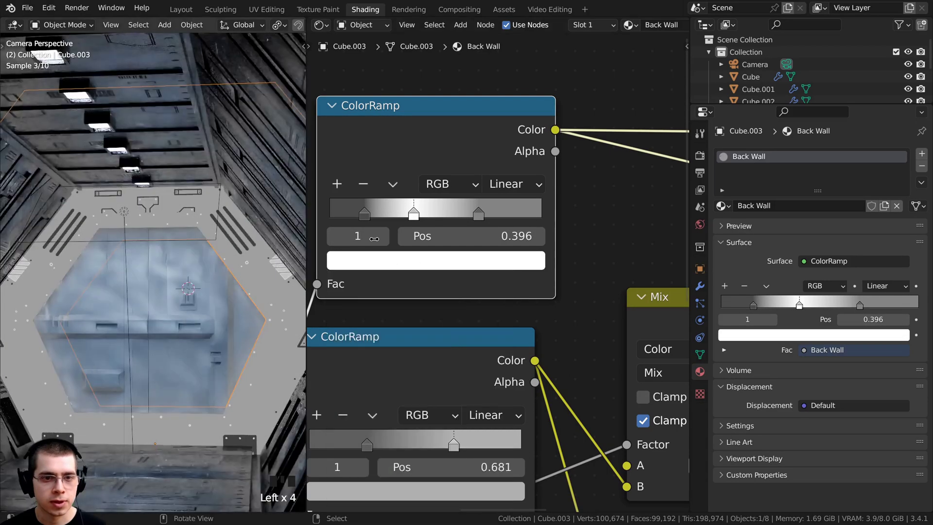
Readjust the base-colour ramp, placing the middle stop at 0.295 and the third stop at 0.609 and nudging the first stop
drag(477, 209, 480, 208)
drag(412, 210, 394, 209)
drag(364, 210, 392, 214)
scroll(292, 228, down, 2)
shift+middle_drag(291, 228, 304, 227)
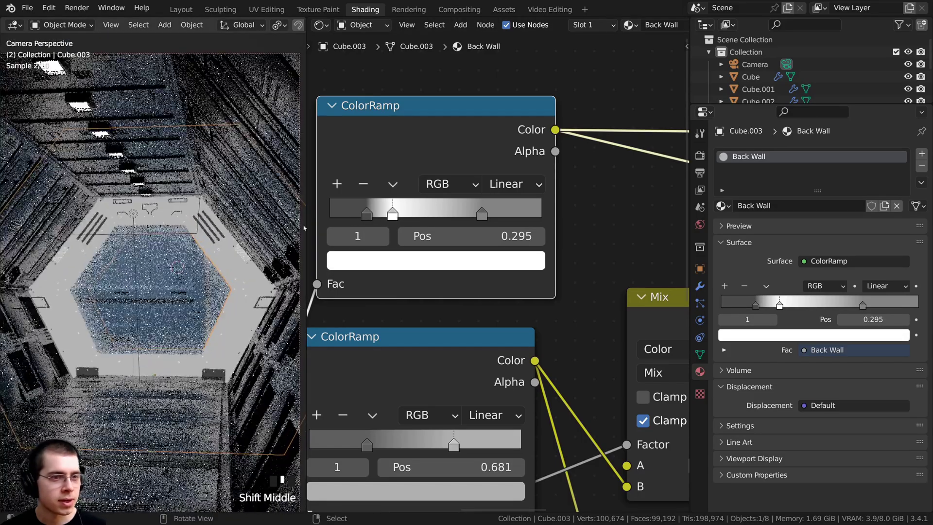
scroll(425, 218, up, 4)
drag(479, 199, 448, 201)
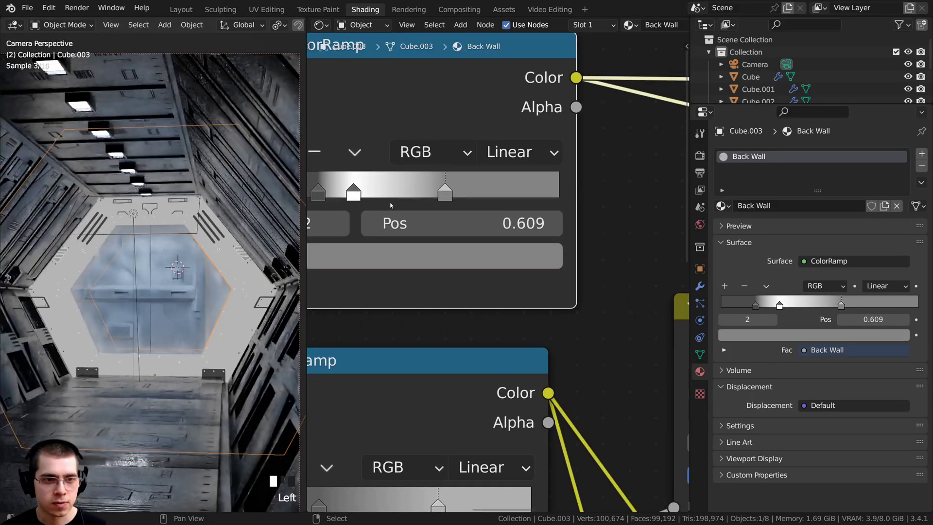
Restore the Principled BSDF shader as the back wall material's output in place of the ColorRamp preview
shift+middle_drag(390, 206, 435, 216)
scroll(535, 243, down, 9)
shift+middle_drag(682, 221, 426, 253)
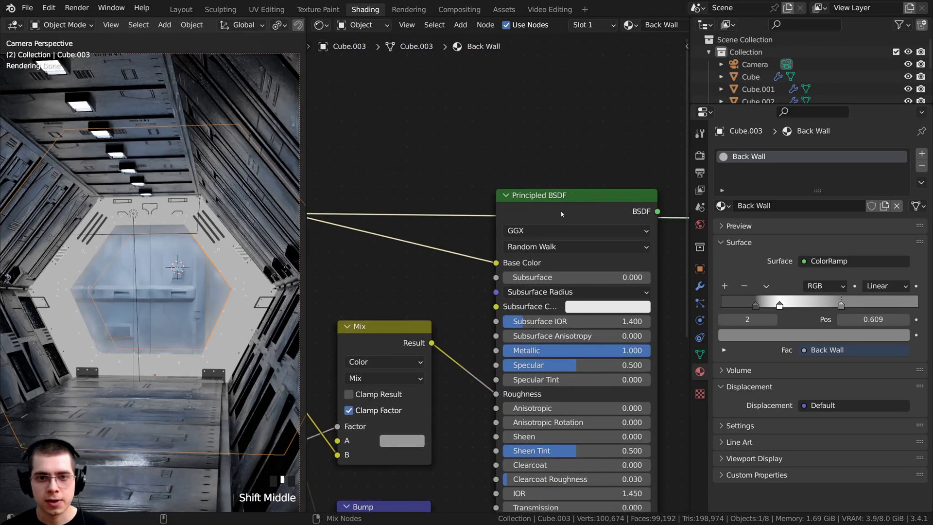
ctrl+shift+click(558, 218)
Adjust the grey of the base-colour ramp's first stop and move the white middle stop to position 0.311
middle_drag(369, 243, 680, 247)
scroll(544, 290, up, 1)
scroll(495, 286, up, 4)
click(456, 264)
click(472, 310)
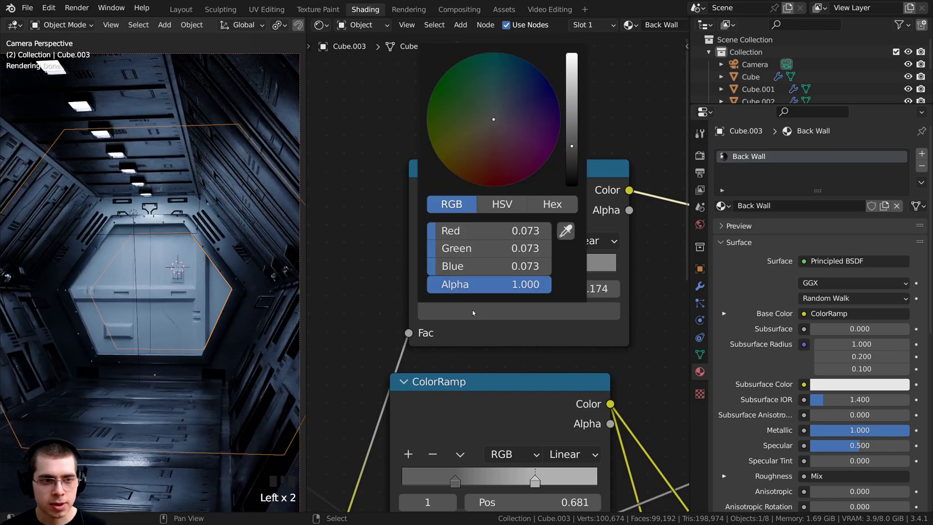
scroll(472, 310, up, 1)
scroll(473, 310, down, 1)
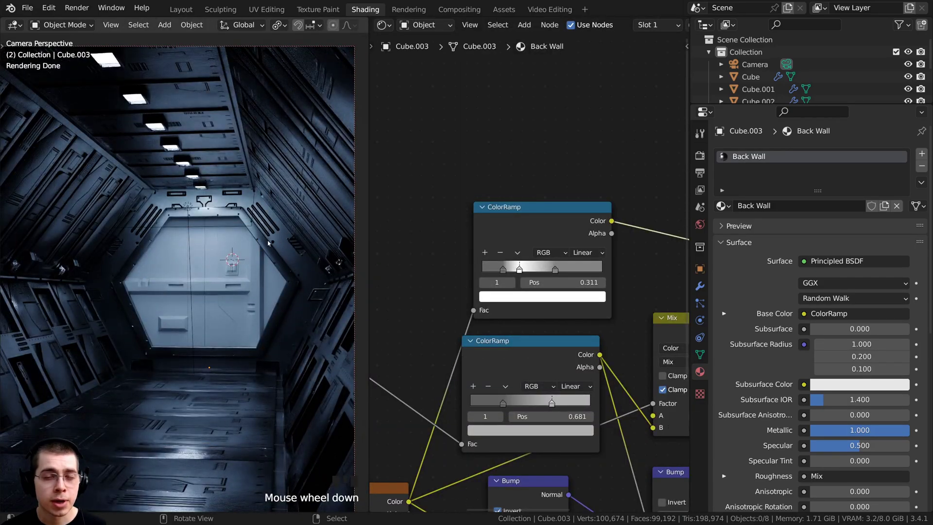
Examine the shaded back wall in the rendered camera view, both close up and with the whole corridor in frame
shift+middle_drag(275, 230, 218, 212)
scroll(218, 212, up, 4)
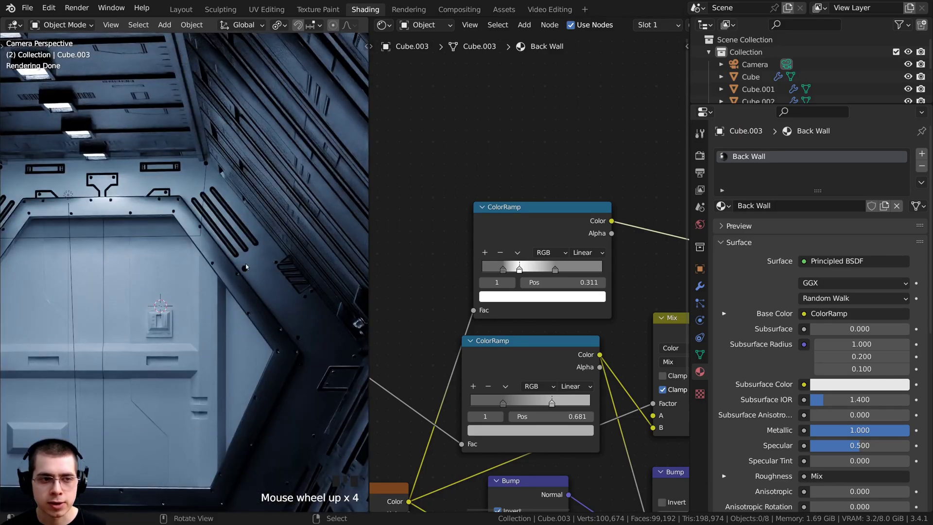
scroll(246, 266, down, 4)
shift+middle_drag(223, 282, 243, 246)
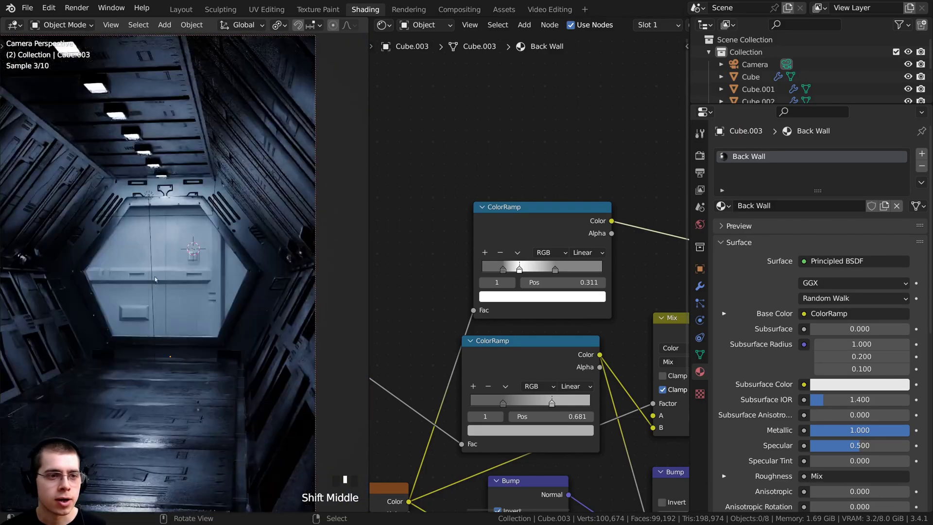
scroll(133, 229, down, 2)
shift+middle_drag(132, 230, 167, 232)
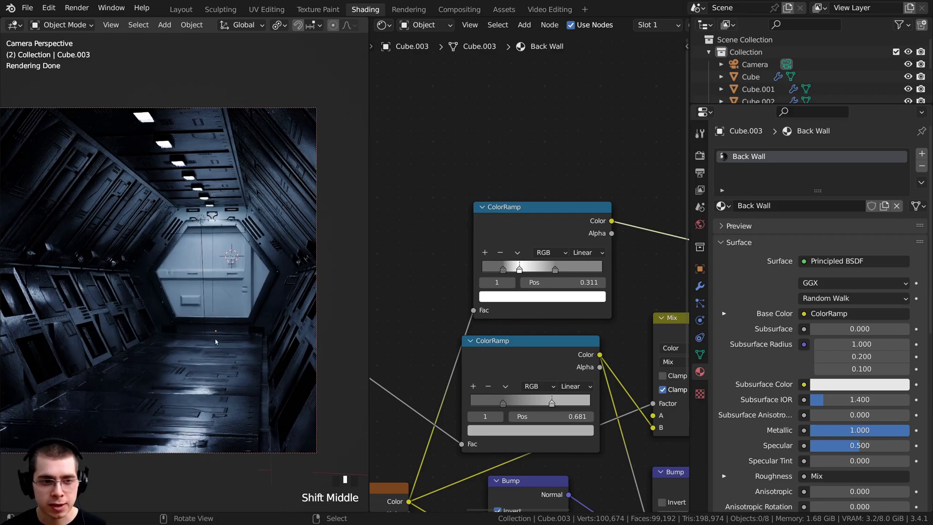
shift+middle_drag(274, 299, 270, 296)
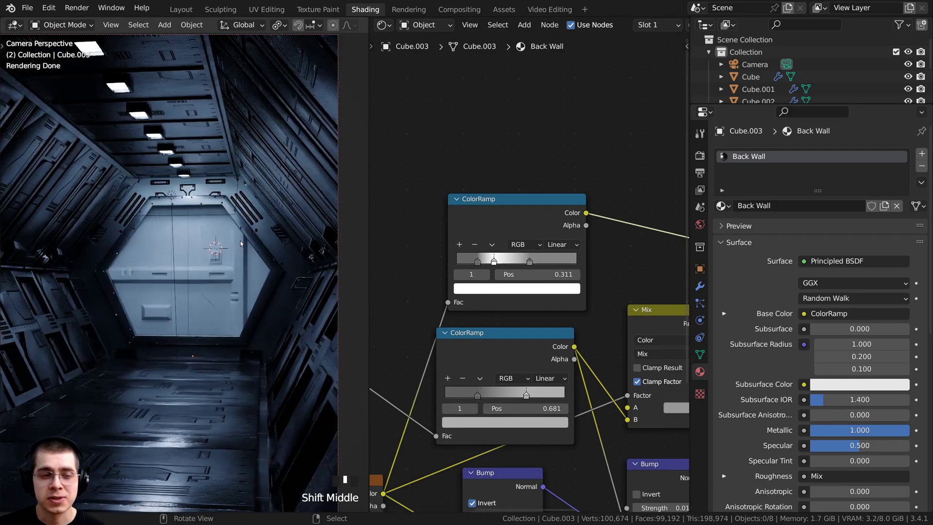
scroll(241, 243, up, 2)
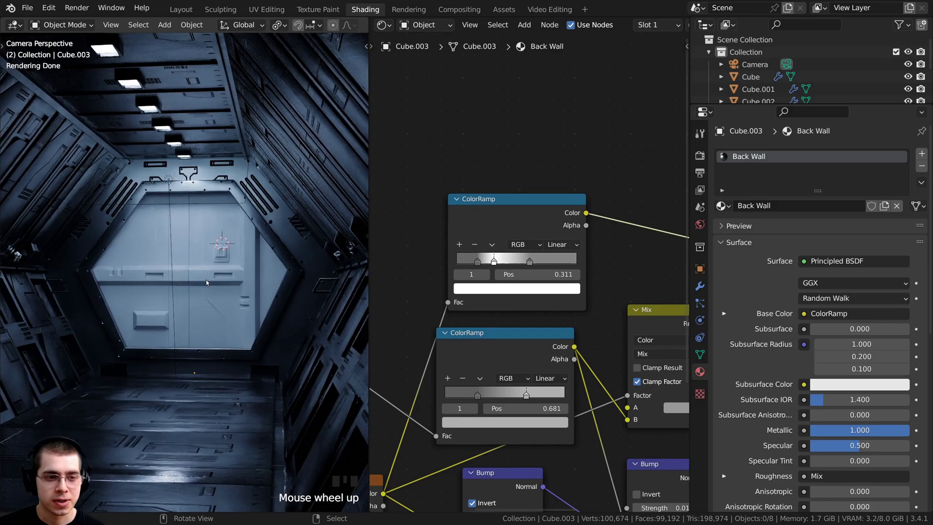
Select the airlock doors object and assign the existing Back Wall material to it
right_click(206, 282)
key(g)
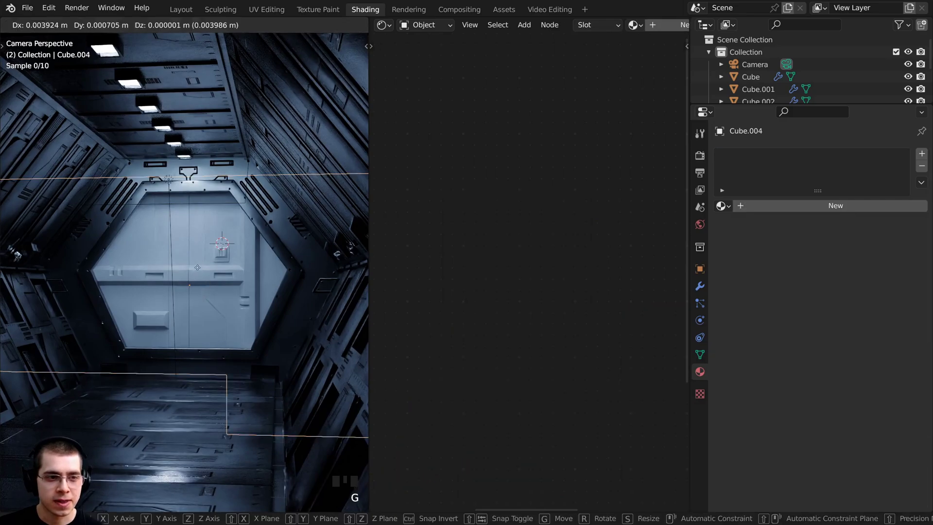
right_click(174, 273)
scroll(541, 25, right, 4)
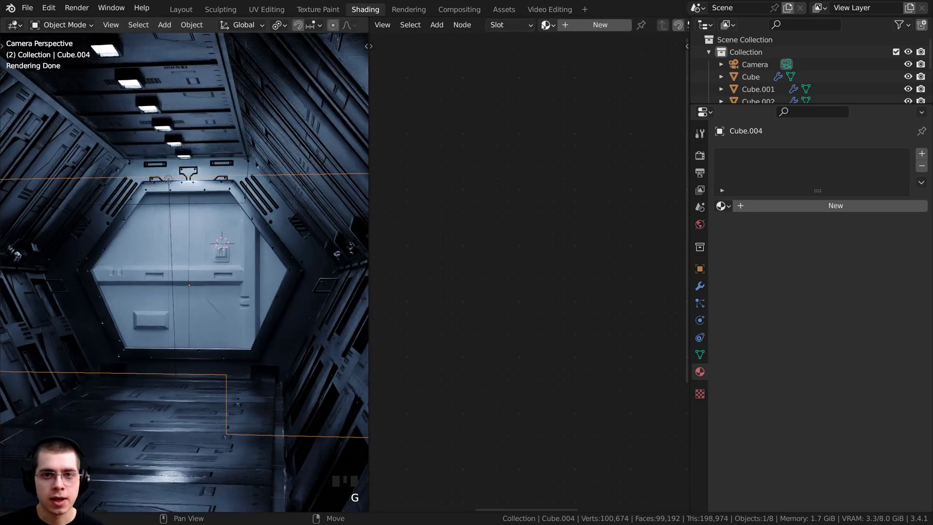
click(544, 24)
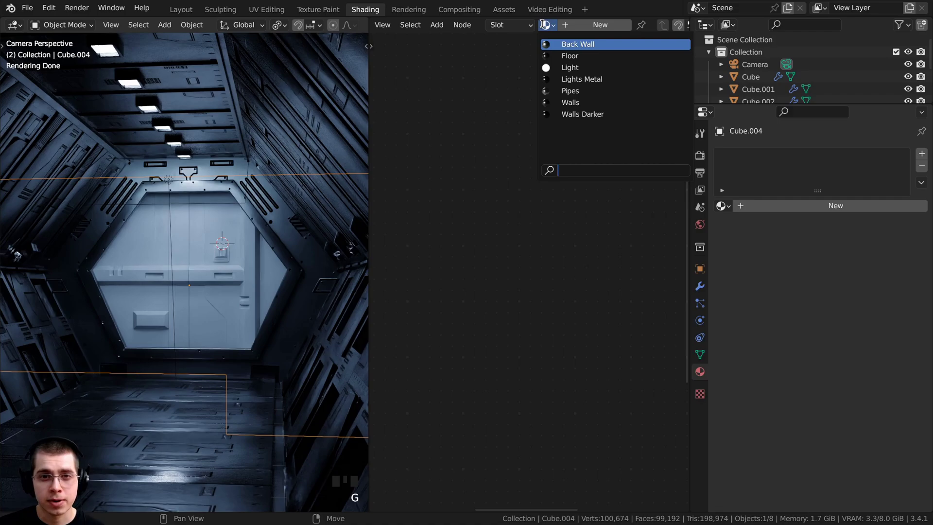
click(576, 43)
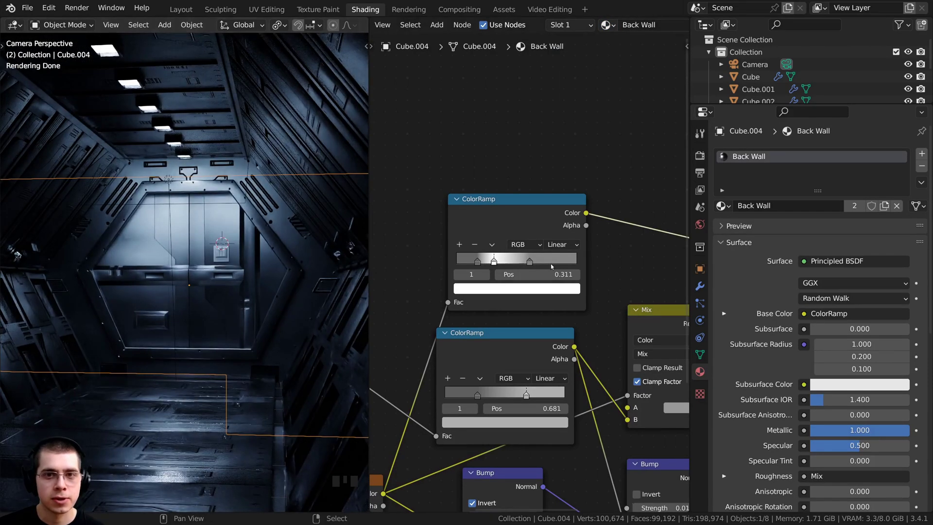
Make the doors' material a single-user copy and rename it Airlock Doors
scroll(580, 31, down, 3)
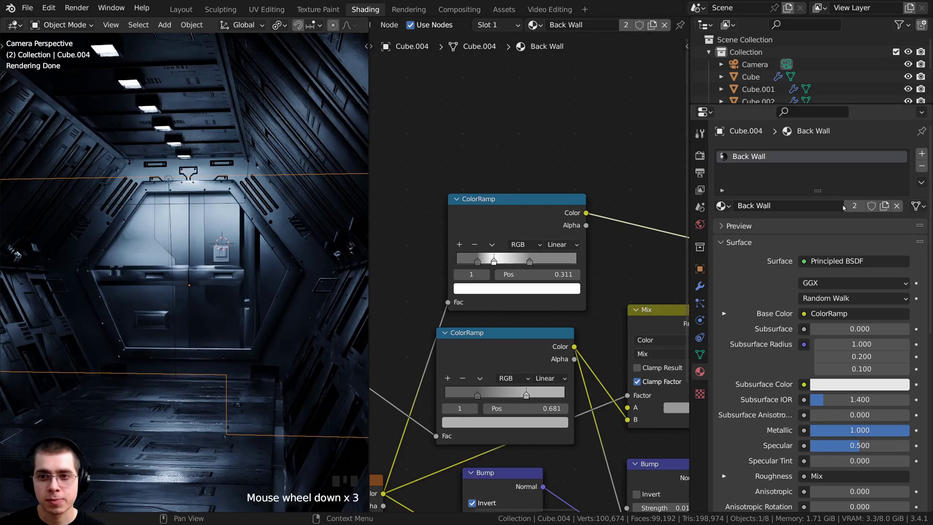
click(884, 206)
click(750, 204)
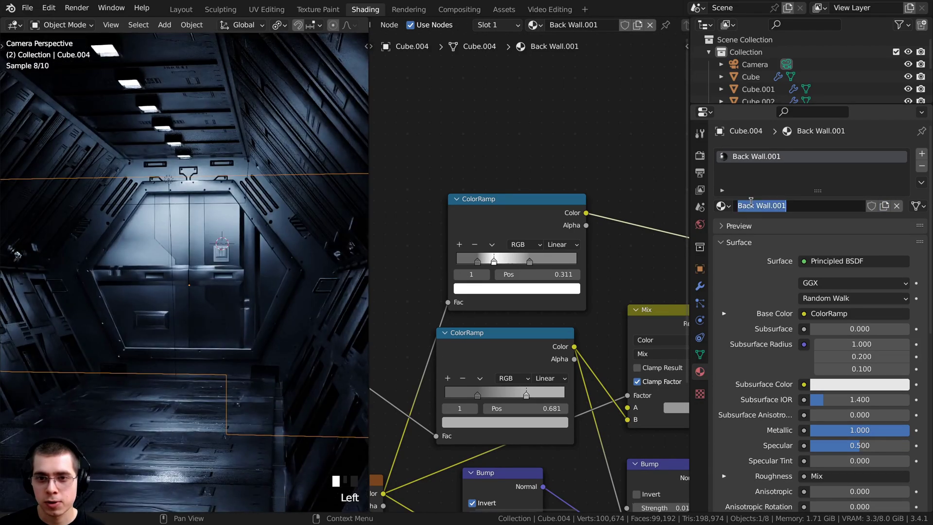
text(Air)
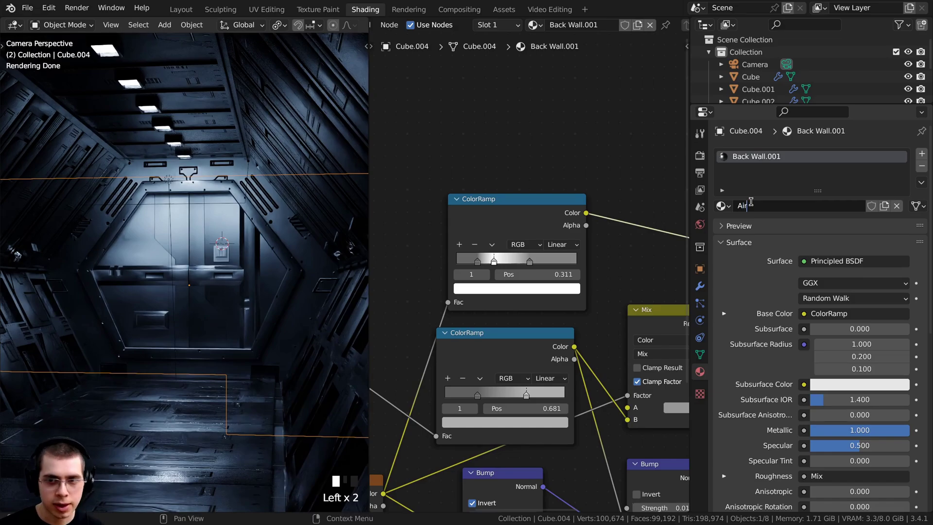
text(lock Doors)
key(Return)
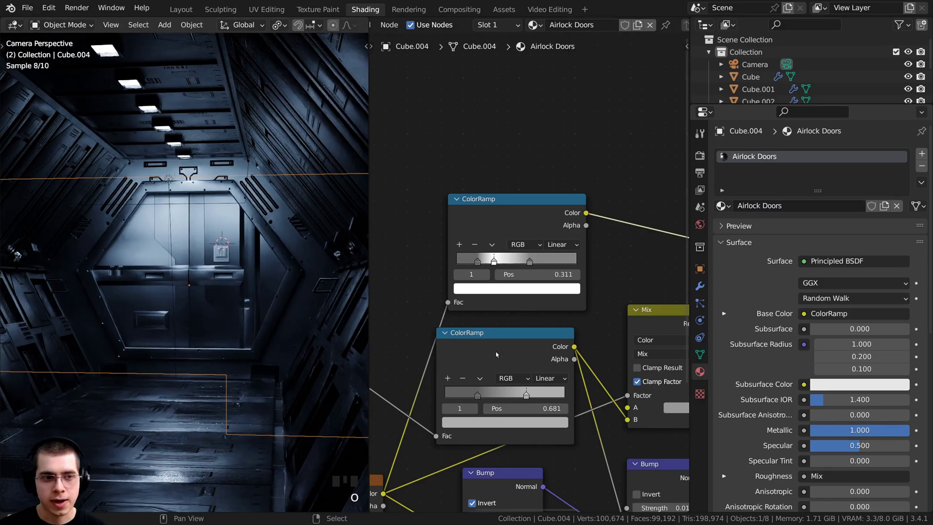
Replace the Back Wall image in the doors' image texture node with a new blank 4096 × 4096 px, 32-bit float image named Airlock Doors
scroll(528, 241, down, 3)
scroll(535, 253, up, 4)
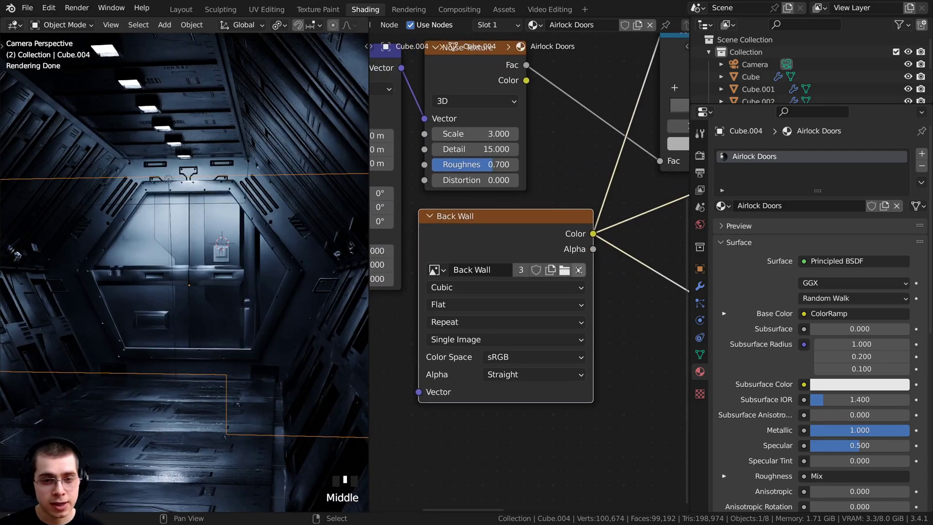
click(579, 270)
click(485, 269)
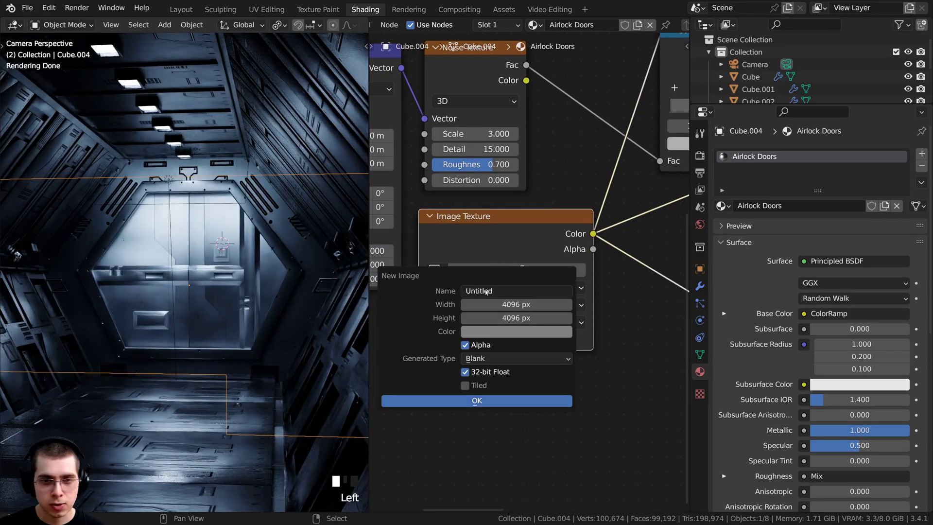
click(486, 291)
text(Air)
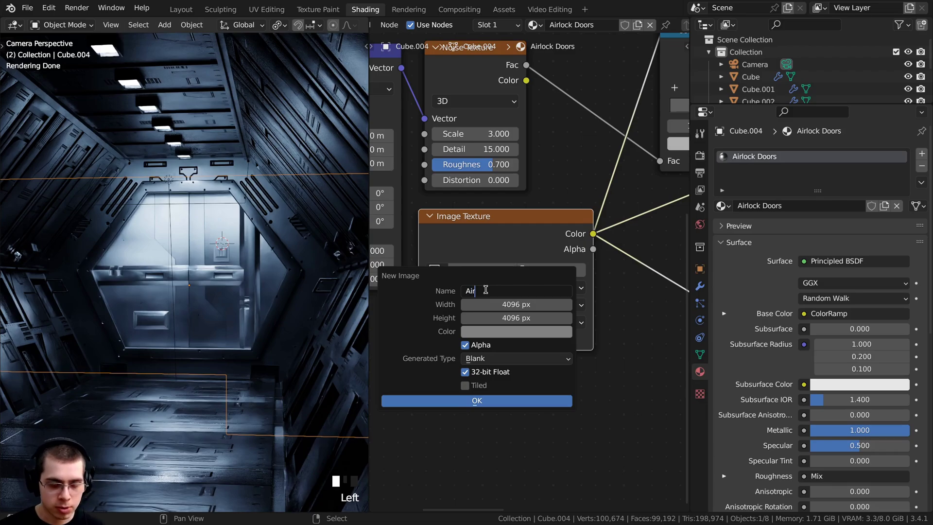
text(lock Doors)
key(Return)
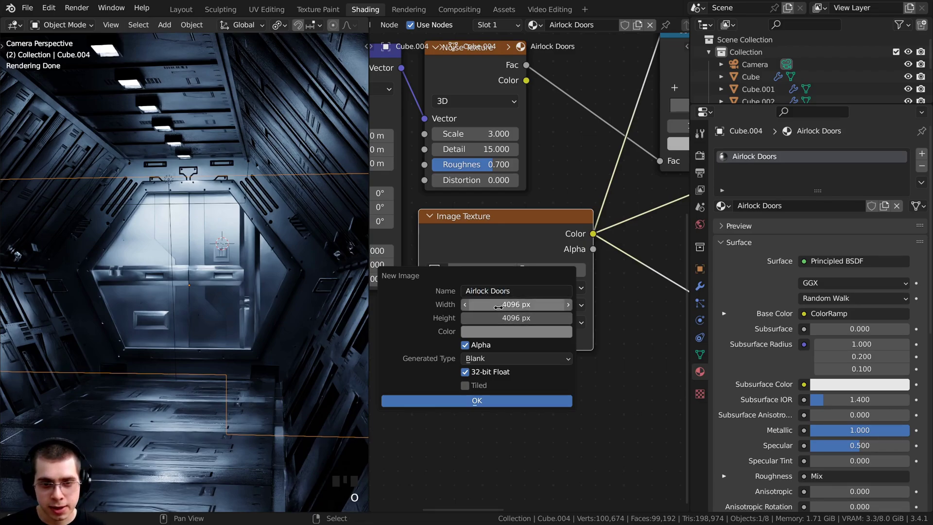
click(496, 334)
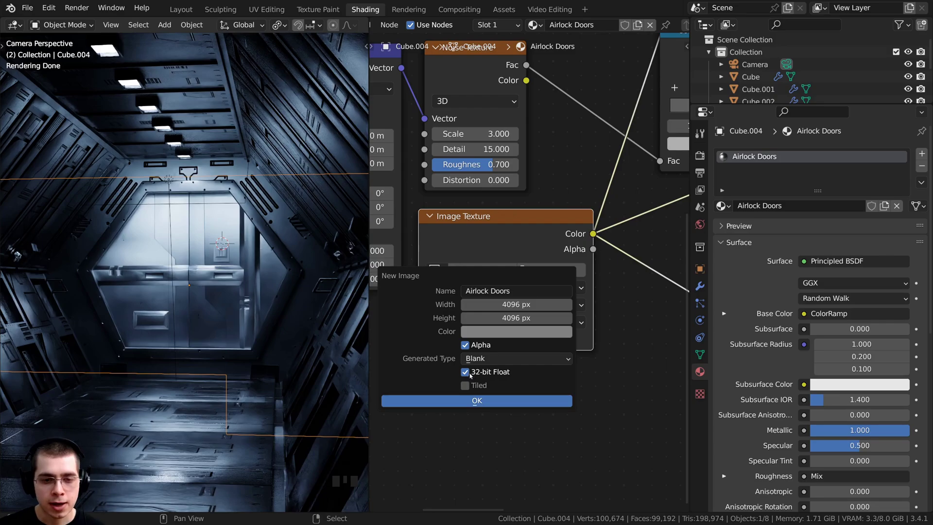
click(475, 401)
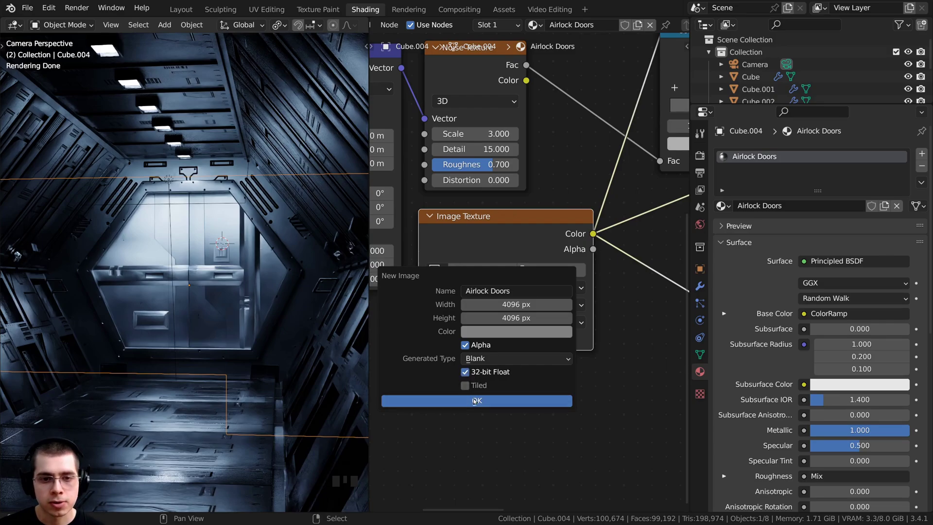
Set the color space of the Airlock Doors image texture to Non-Color
scroll(287, 246, up, 2)
key(Right)
key(Right)
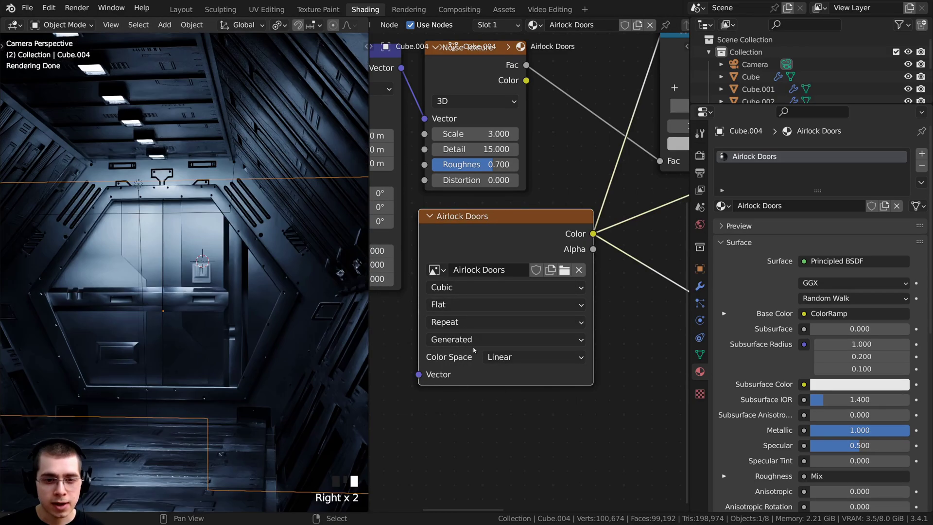
click(511, 359)
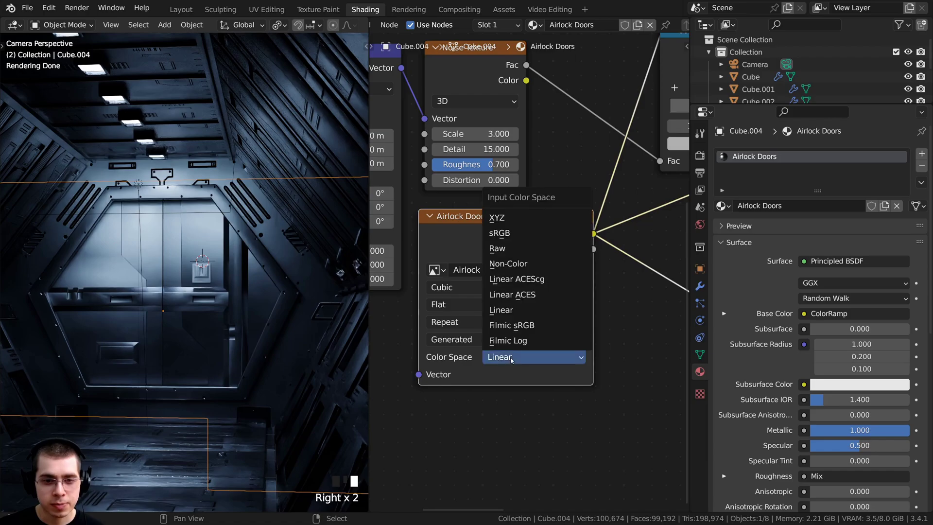
click(507, 262)
scroll(529, 272, up, 2)
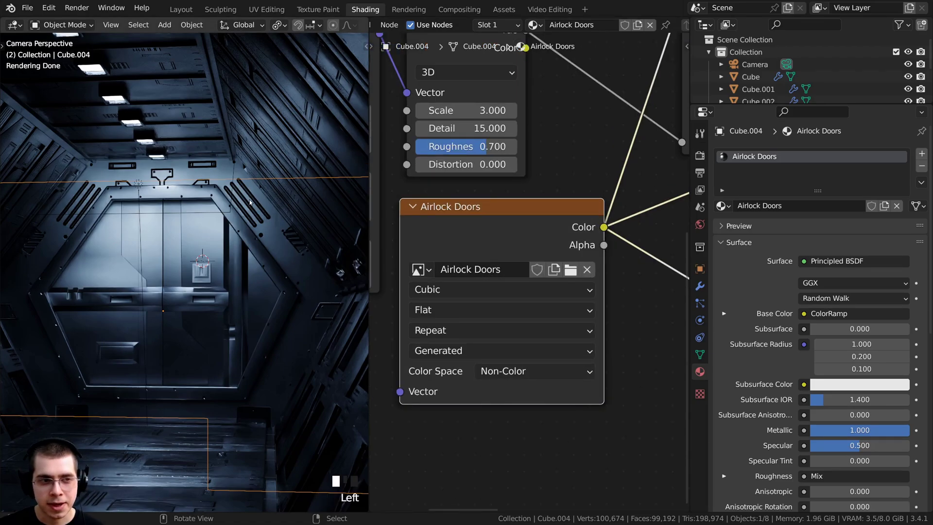
Select the back wall object, set its Back Wall image texture's color space to Non-Color, and deselect everything
key(Right)
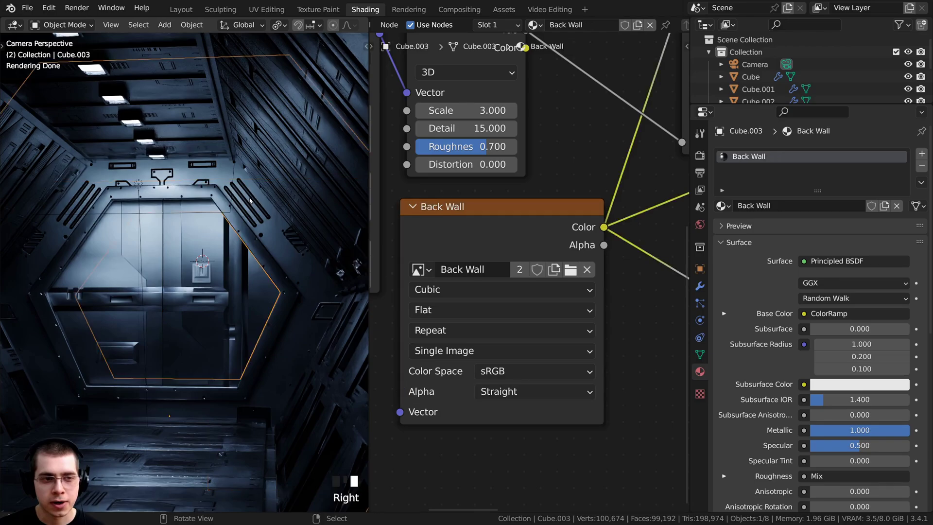
key(g)
right_click(226, 197)
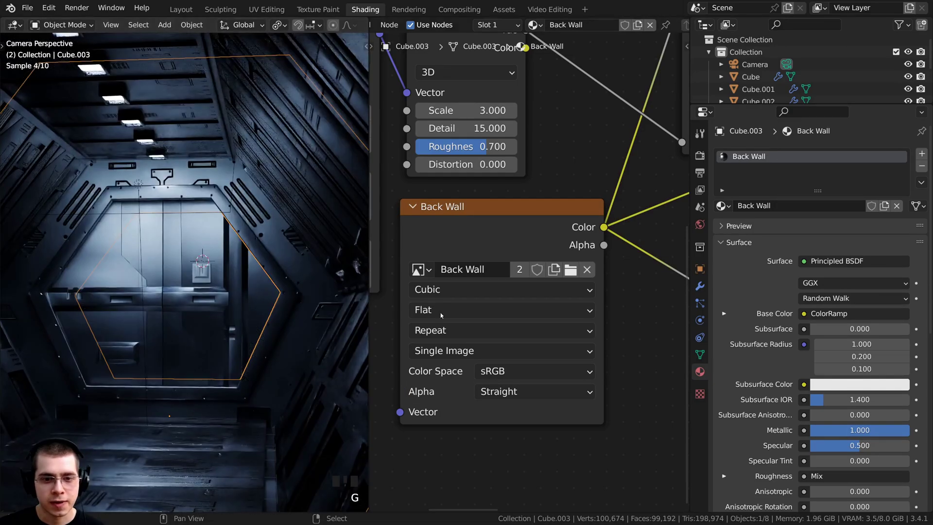
click(482, 373)
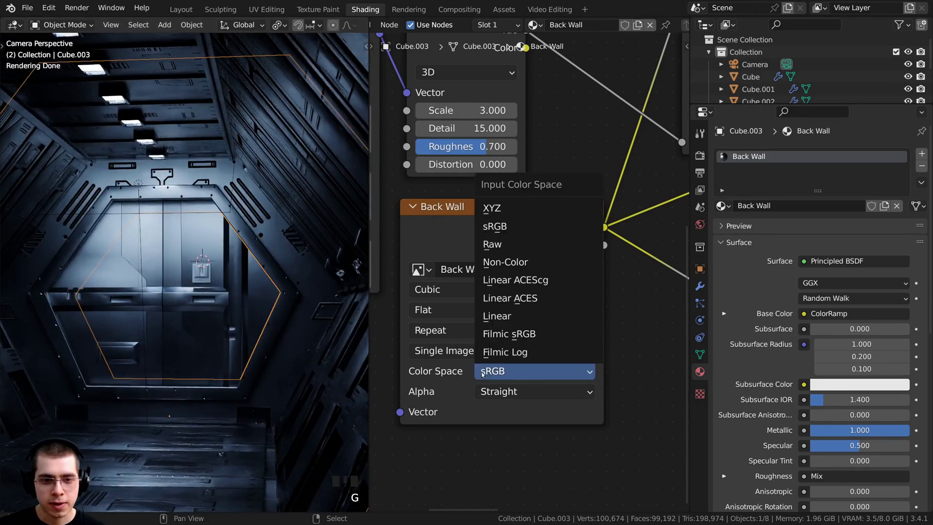
click(496, 264)
key(a)
shift+middle_drag(239, 262, 235, 269)
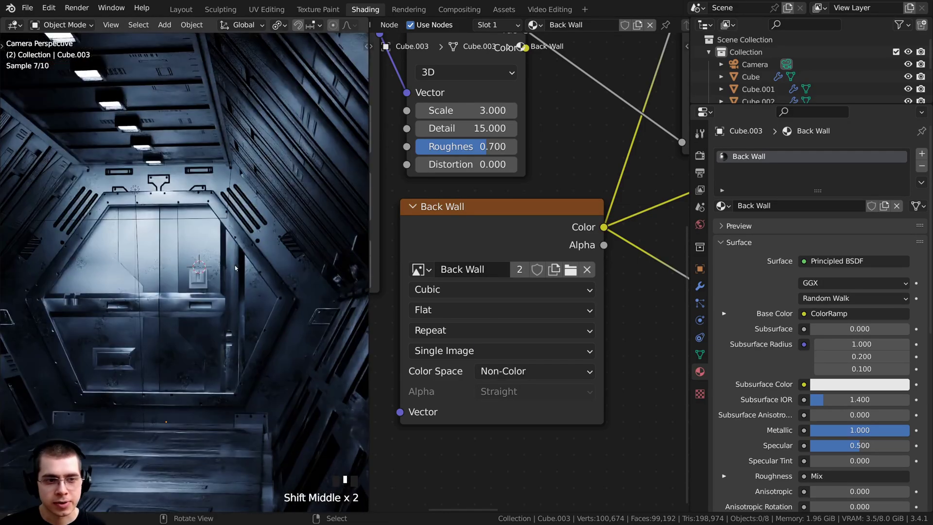
Reselect the airlock doors object and switch to the UV Editing workspace
right_click(235, 268)
right_click(243, 267)
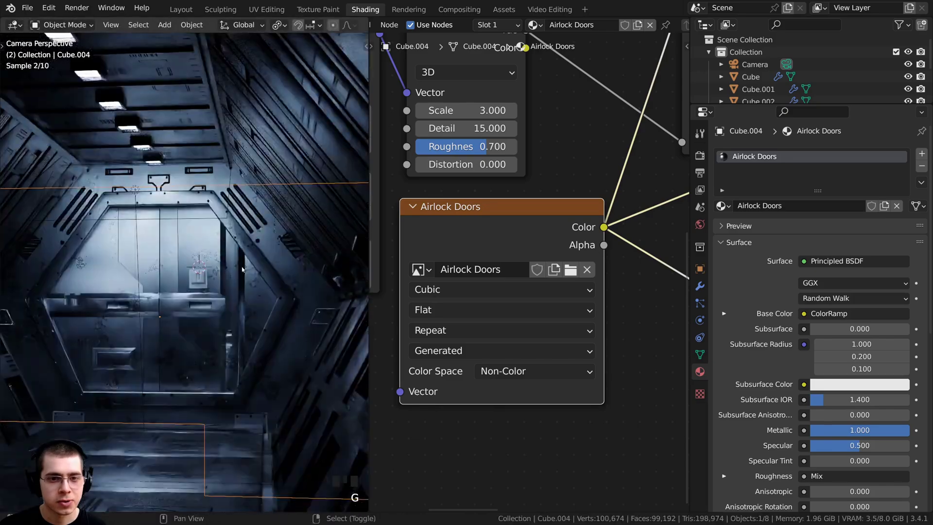
shift+middle_drag(243, 268, 254, 267)
scroll(396, 268, down, 1)
middle_drag(396, 268, 402, 269)
scroll(402, 269, down, 2)
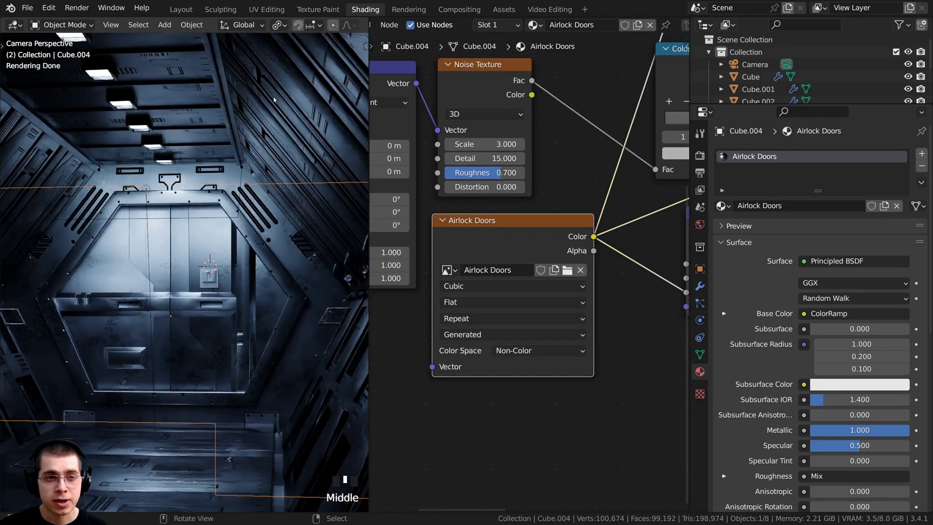
click(266, 9)
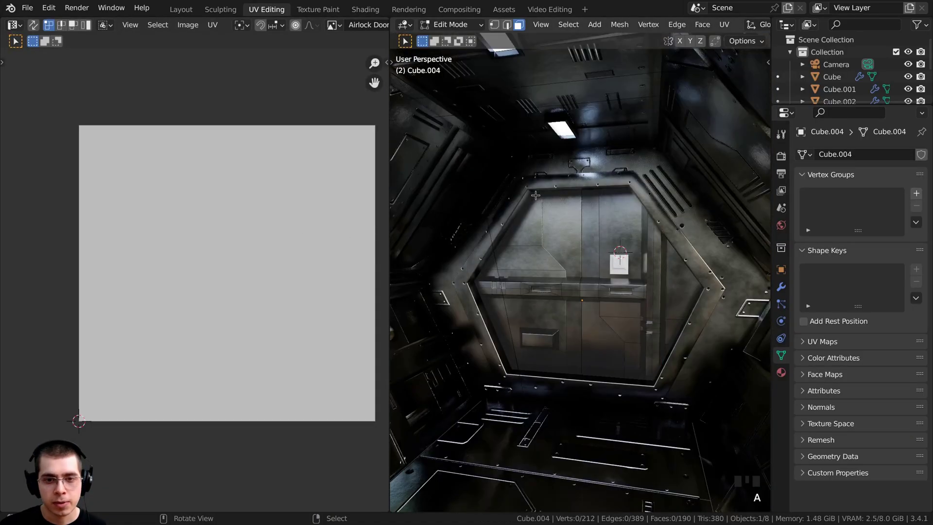
Select all faces of the airlock doors mesh and unwrap them with Smart UV Project
key(a)
key(a)
key(a)
middle_drag(670, 262, 677, 257)
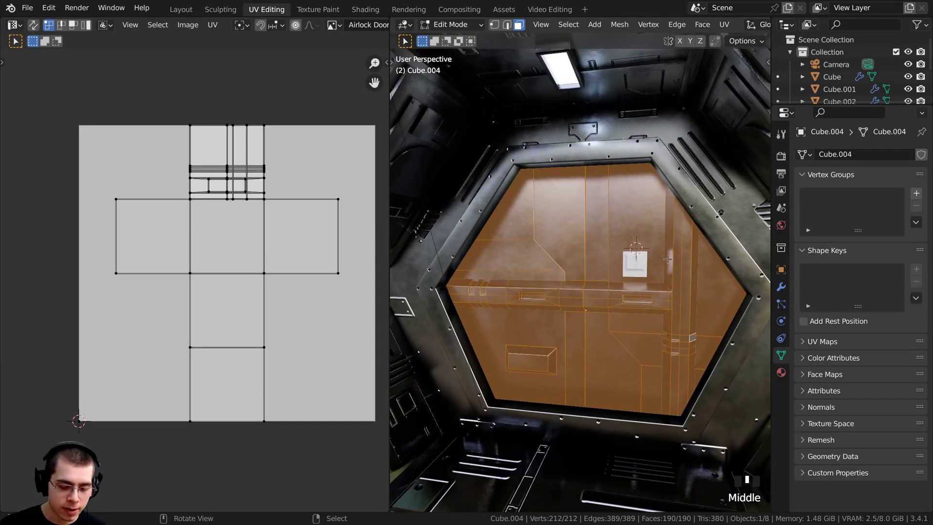
scroll(667, 259, up, 2)
key(u)
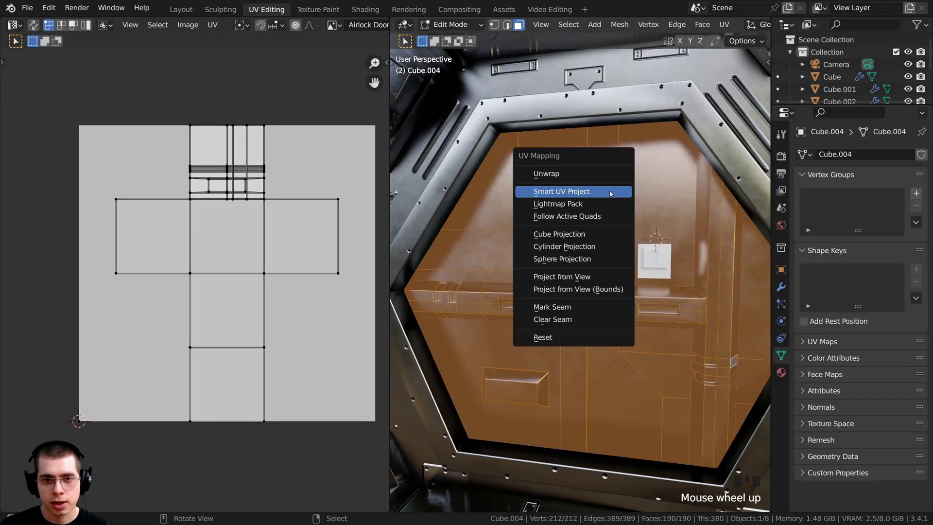
click(568, 191)
click(568, 304)
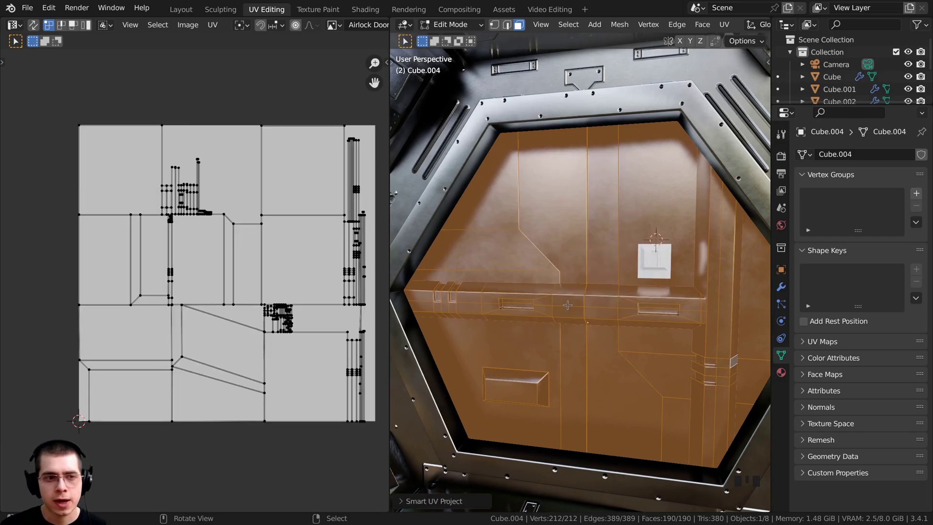
Switch to the Texture Paint workspace and show the corridor in front view
mouse_move(560, 315)
middle_down()
mouse_move(585, 301)
mouse_move(529, 304)
mouse_move(554, 312)
mouse_move(555, 298)
middle_up()
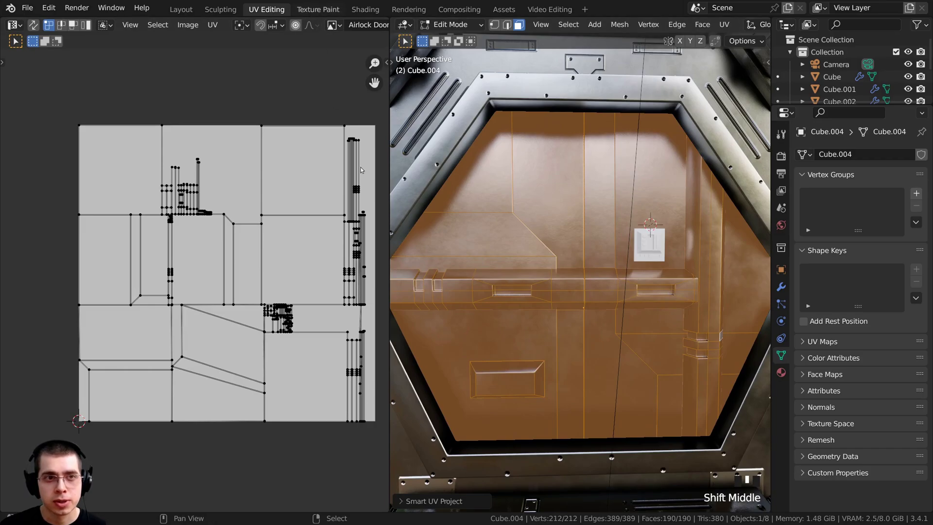
click(318, 9)
shift+middle_drag(526, 263, 542, 257)
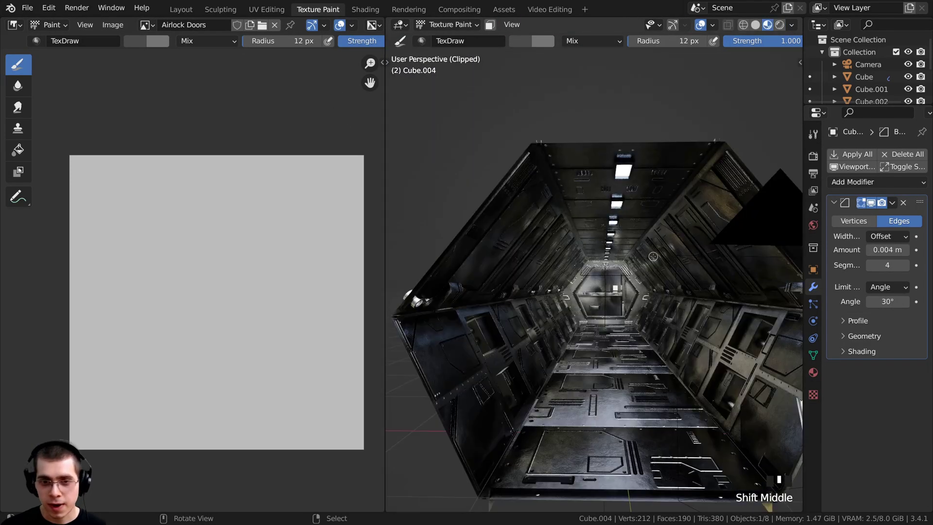
key(KP_1)
shift+middle_drag(480, 84, 471, 73)
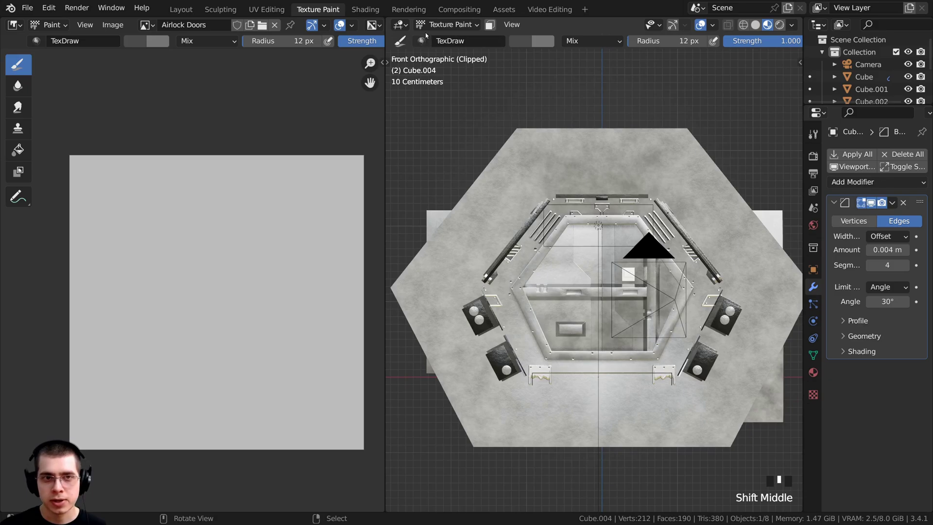
Return to Object Mode and hide the camera and the point light in front of the airlock doors
click(447, 24)
click(449, 36)
click(654, 245)
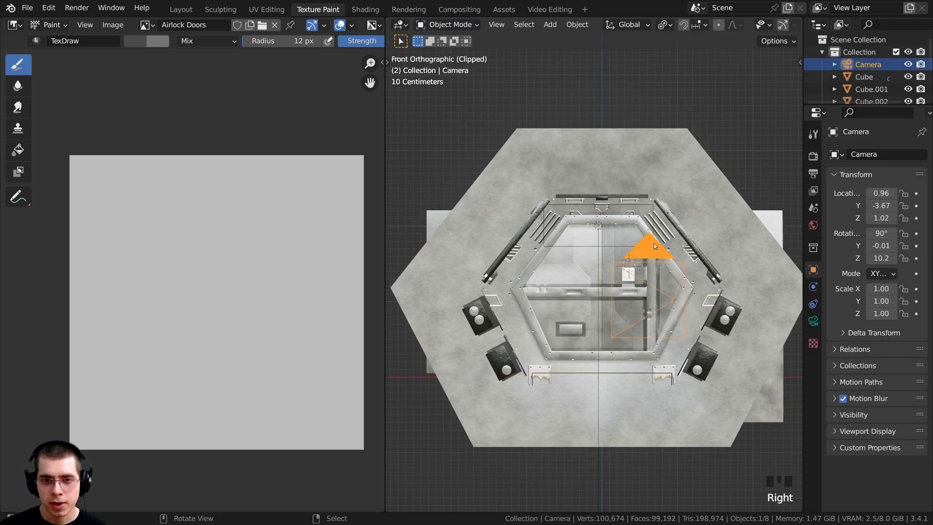
scroll(656, 246, up, 2)
key(h)
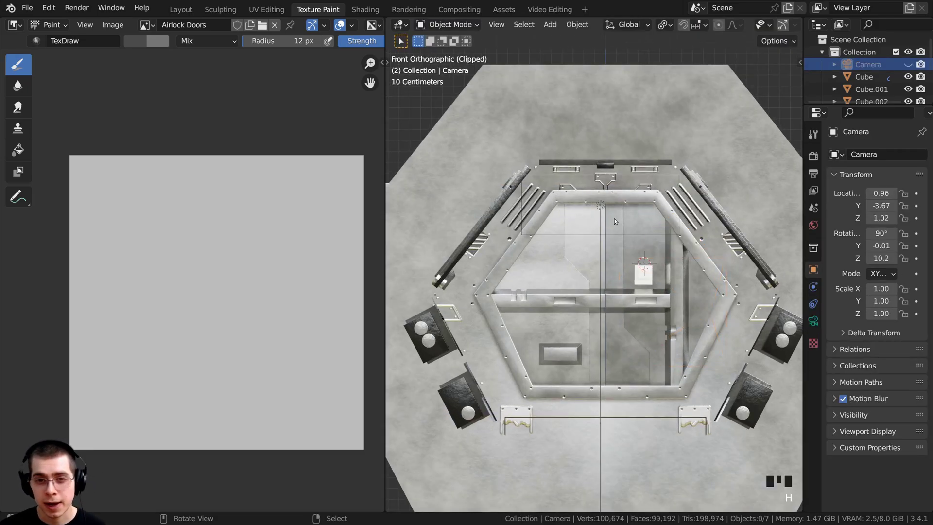
right_click(601, 209)
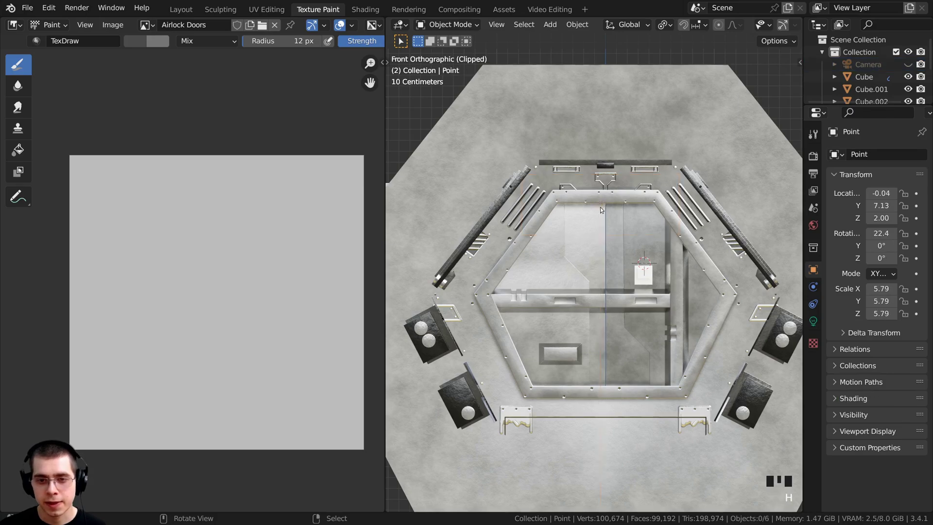
Display the corridor in Solid shading and clear the viewport's clipping region
scroll(645, 285, up, 2)
mouse_move(644, 284)
shift+middle_down()
mouse_move(616, 270)
mouse_move(678, 368)
mouse_move(677, 346)
mouse_move(646, 350)
mouse_move(585, 307)
shift+middle_up()
scroll(687, 342, up, 2)
scroll(647, 351, down, 2)
key(z)
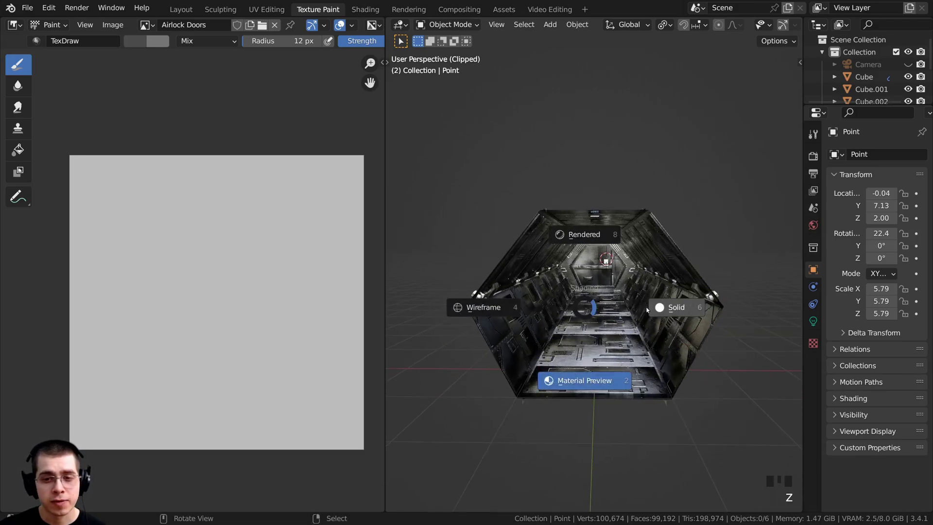
click(661, 309)
mouse_move(661, 309)
middle_down()
mouse_move(641, 272)
mouse_move(626, 156)
middle_up()
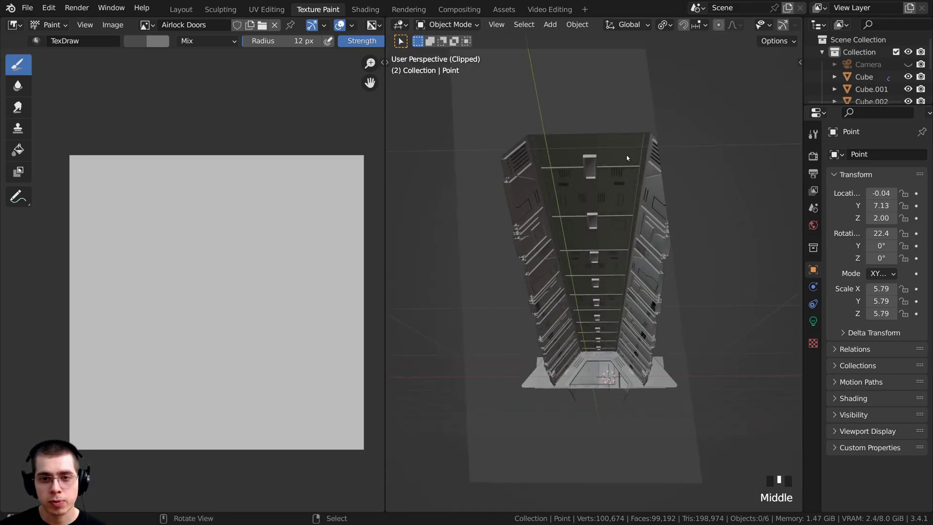
scroll(631, 187, up, 3)
scroll(631, 187, down, 3)
middle_drag(627, 202, 607, 237)
key(alt+b)
scroll(537, 188, up, 2)
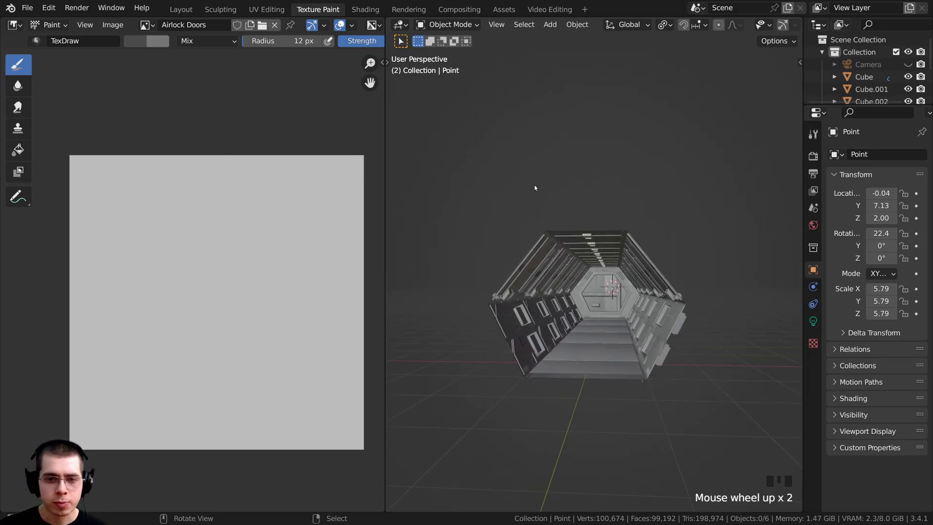
Clip the viewport to a box around the corridor's upper part, inspect the ceiling, and clear the clipping
key(alt+b)
drag(512, 186, 650, 274)
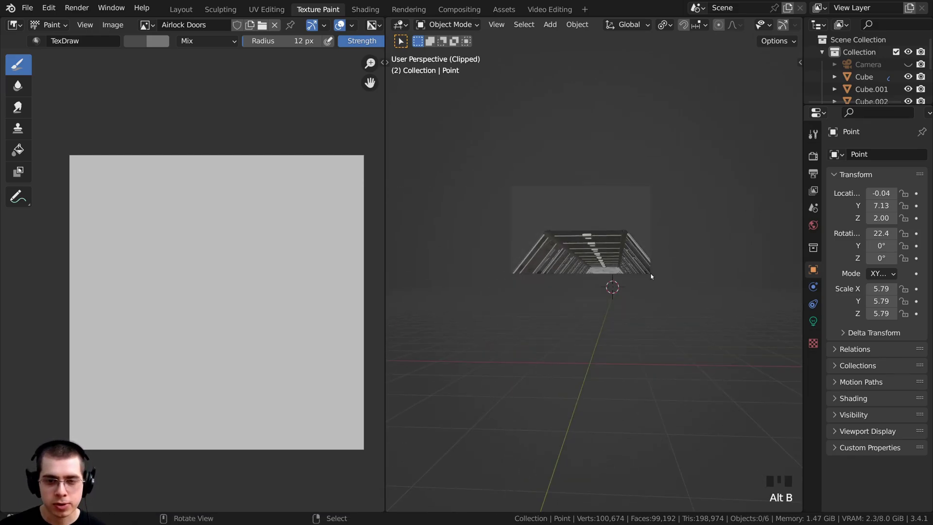
middle_drag(651, 275, 625, 96)
scroll(589, 291, down, 3)
scroll(647, 248, up, 2)
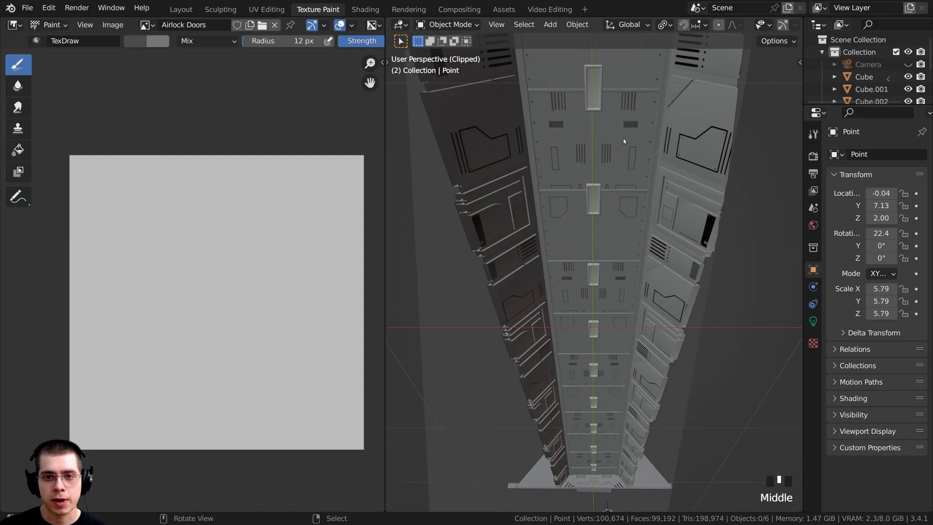
scroll(624, 141, down, 4)
middle_drag(624, 140, 623, 273)
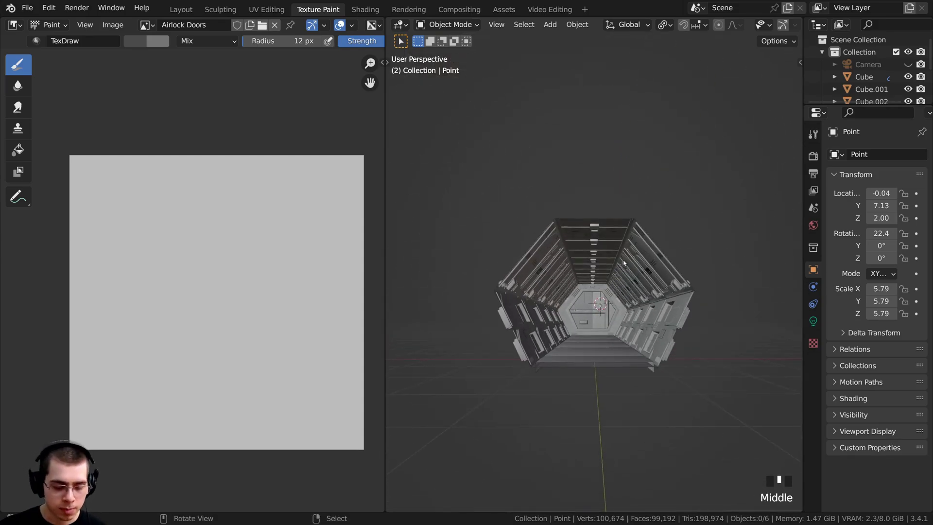
Set the viewport back to Material Preview and show the airlock doors in front view
key(z)
click(624, 311)
shift+middle_drag(625, 322, 626, 314)
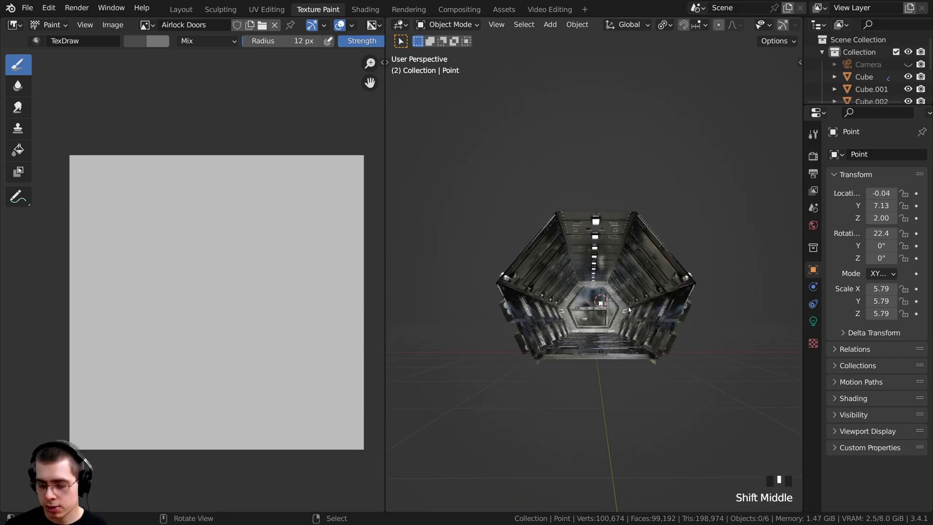
key(KP_1)
scroll(628, 307, up, 8)
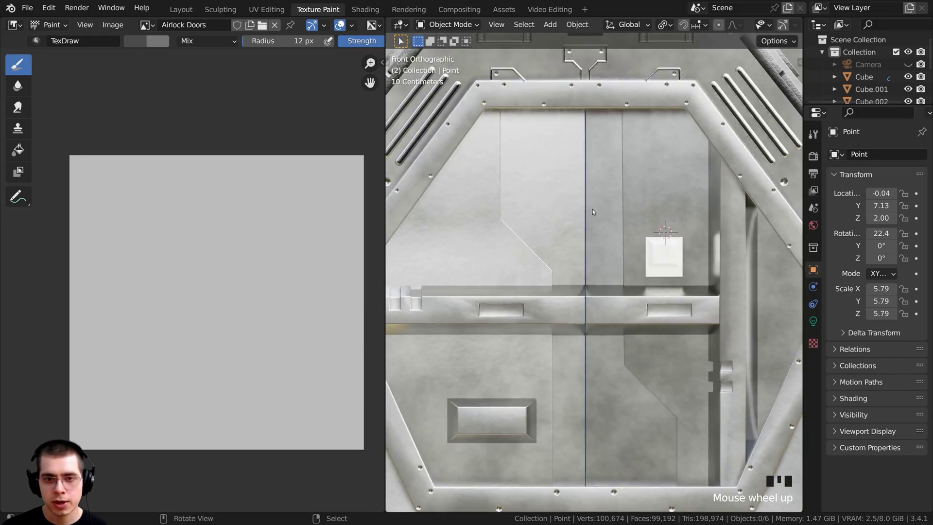
Select the airlock doors object and switch it to Texture Paint mode
right_click(587, 208)
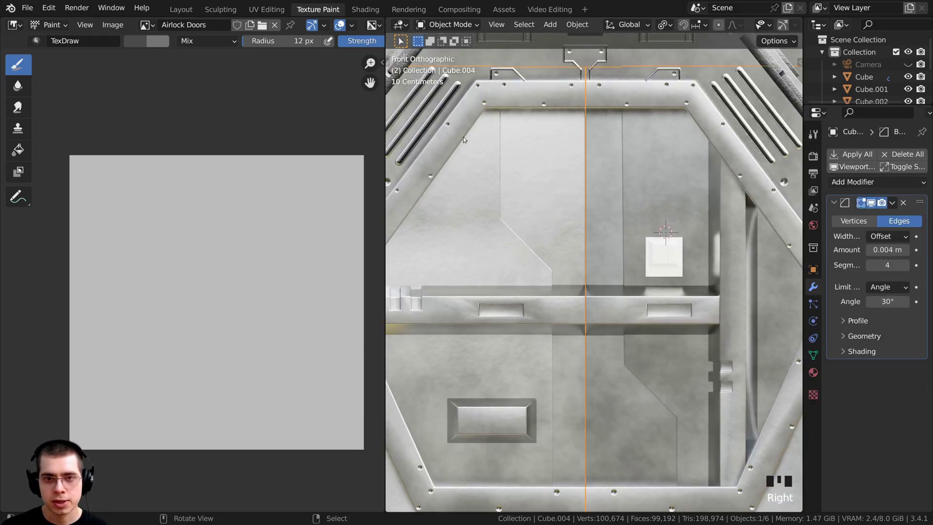
click(442, 25)
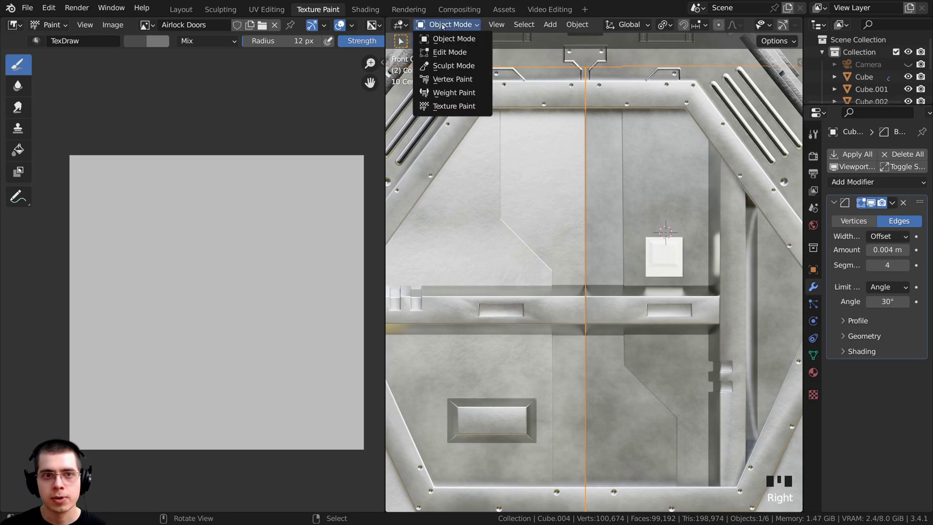
click(446, 106)
shift+middle_drag(619, 201, 626, 179)
mouse_move(478, 206)
shift+middle_down()
mouse_move(491, 214)
mouse_move(490, 253)
mouse_move(471, 219)
mouse_move(486, 180)
mouse_move(514, 190)
mouse_move(530, 268)
shift+middle_up()
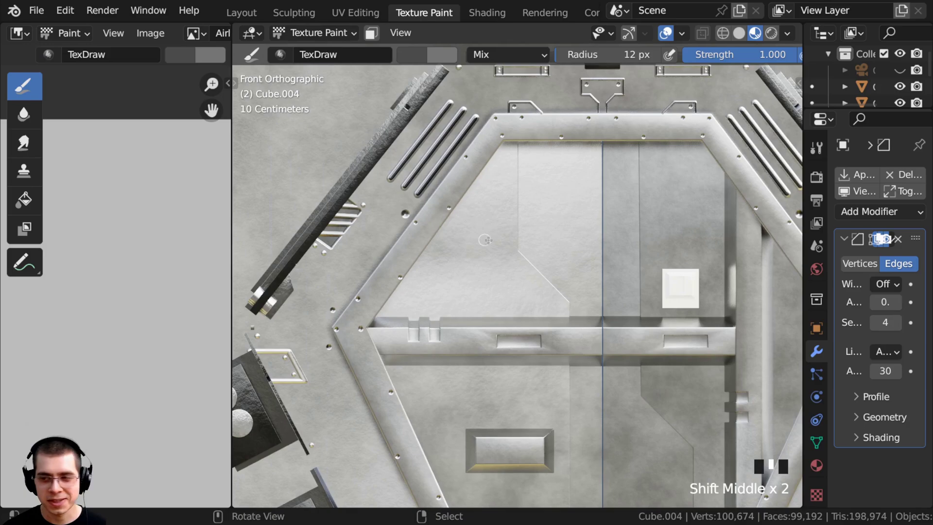
Set the brush radius to 6 px and paint a straight-edged rectangular outline around the recessed panel on the lower-left door
key(f)
click(471, 219)
key(f)
click(531, 272)
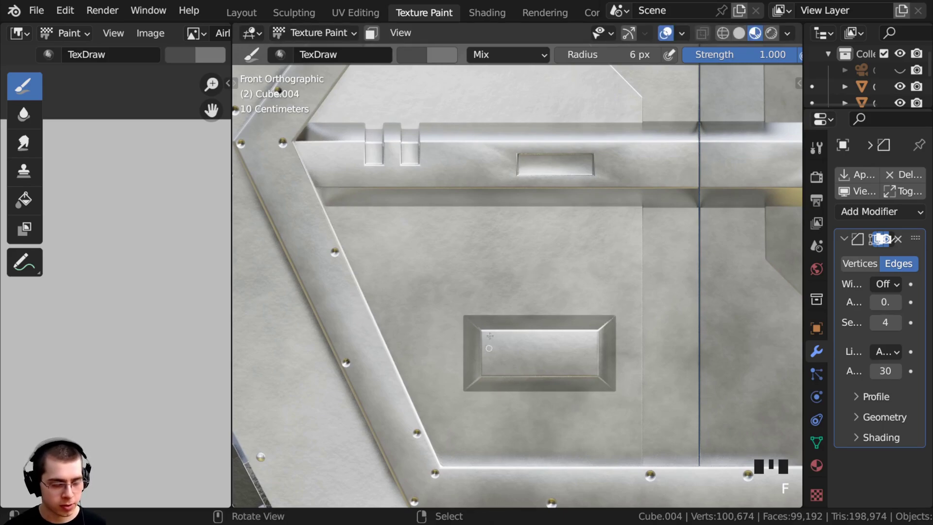
shift+middle_drag(489, 335, 585, 220)
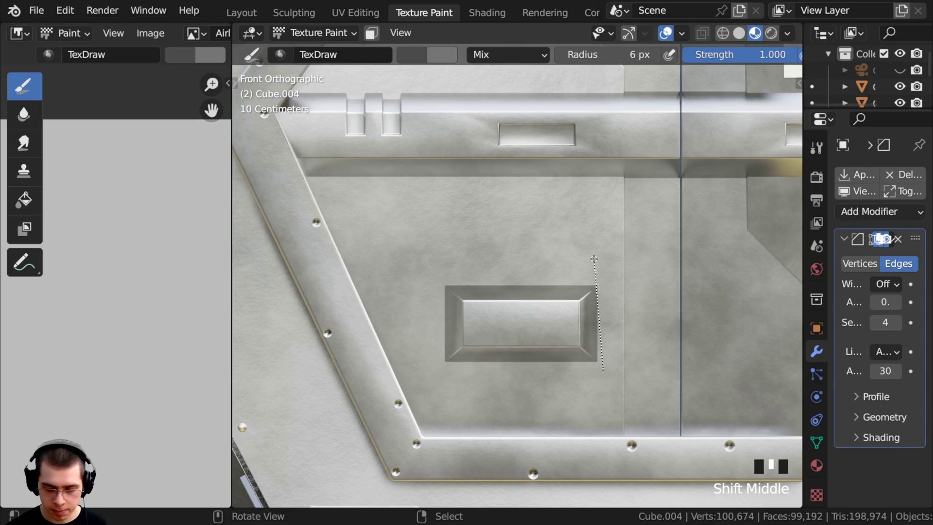
mouse_move(594, 259)
alt+mouse_down()
mouse_move(600, 237)
mouse_move(431, 241)
mouse_move(440, 369)
alt+mouse_up()
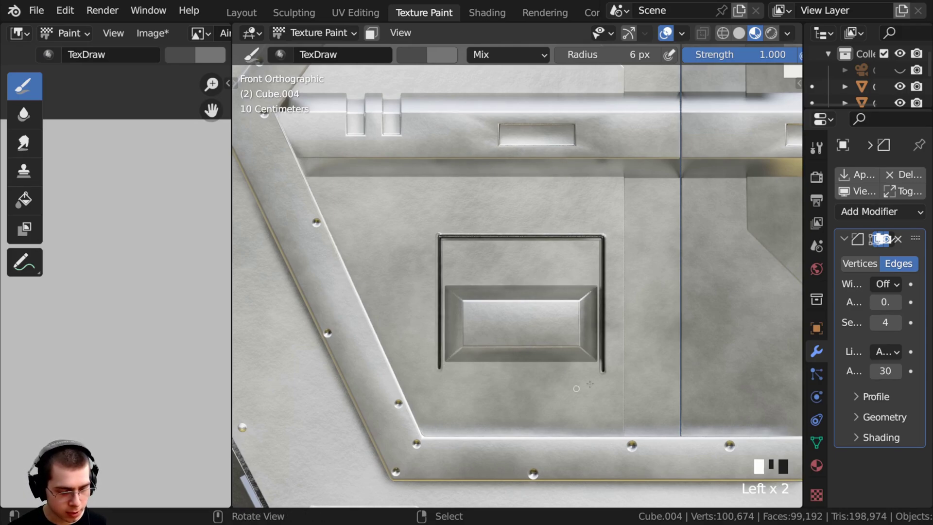
alt+drag(601, 372, 439, 368)
shift+middle_drag(439, 368, 421, 295)
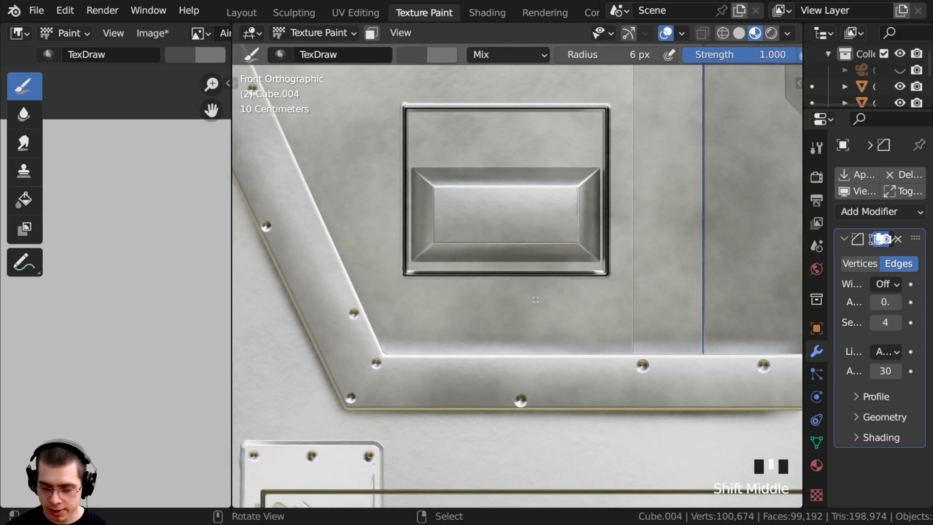
Set the brush radius to 10 px and paint four parallel horizontal lines below the rectangular outline
key(f)
click(585, 292)
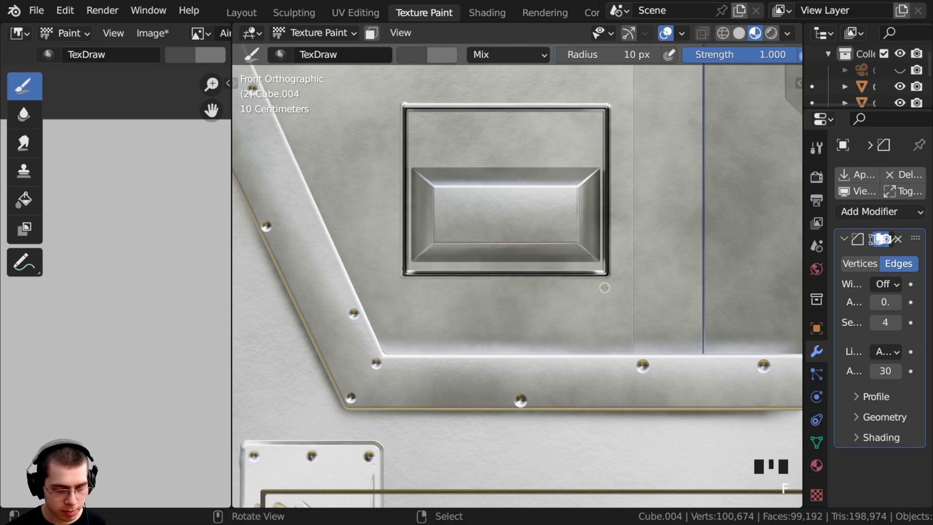
alt+drag(606, 289, 403, 291)
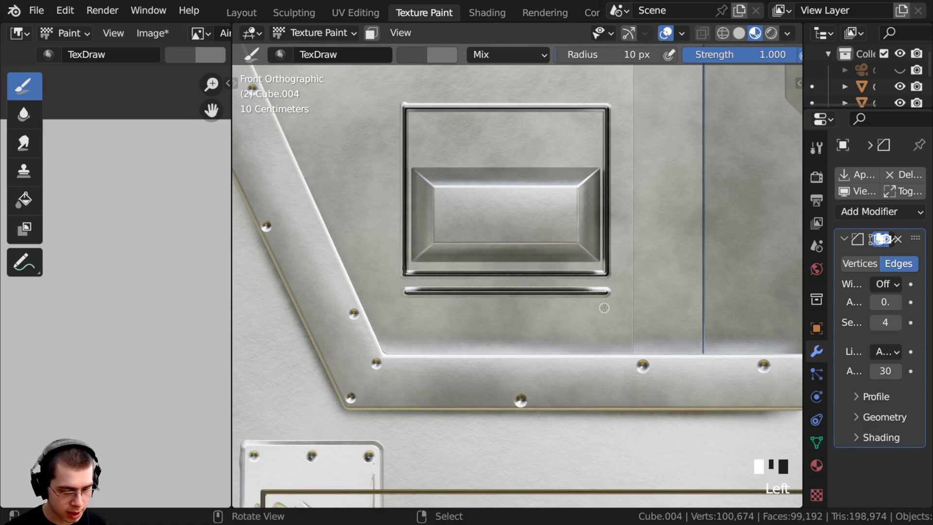
drag(601, 310, 403, 308)
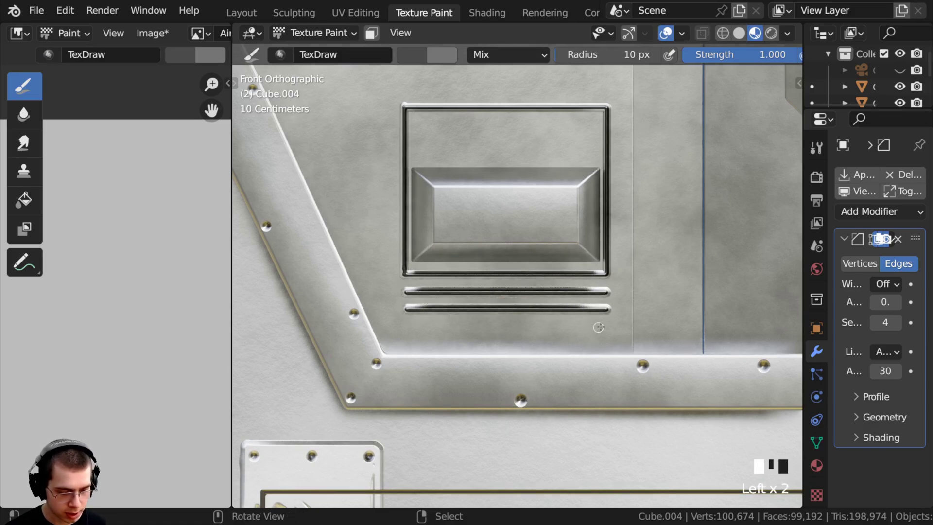
alt+drag(604, 323, 406, 323)
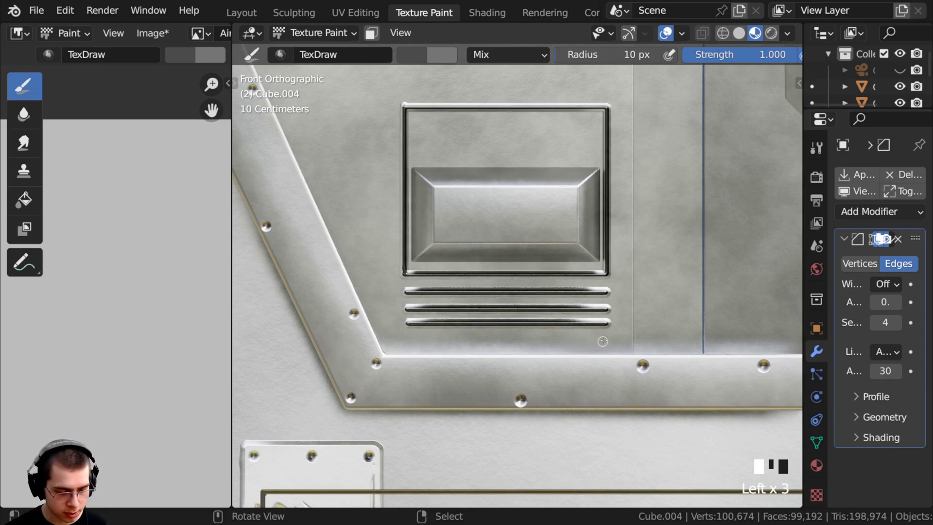
alt+drag(608, 339, 409, 346)
Set the brush color to light gray 0.773 and dab over the rivet in the outline's upper-left corner
drag(537, 103, 536, 100)
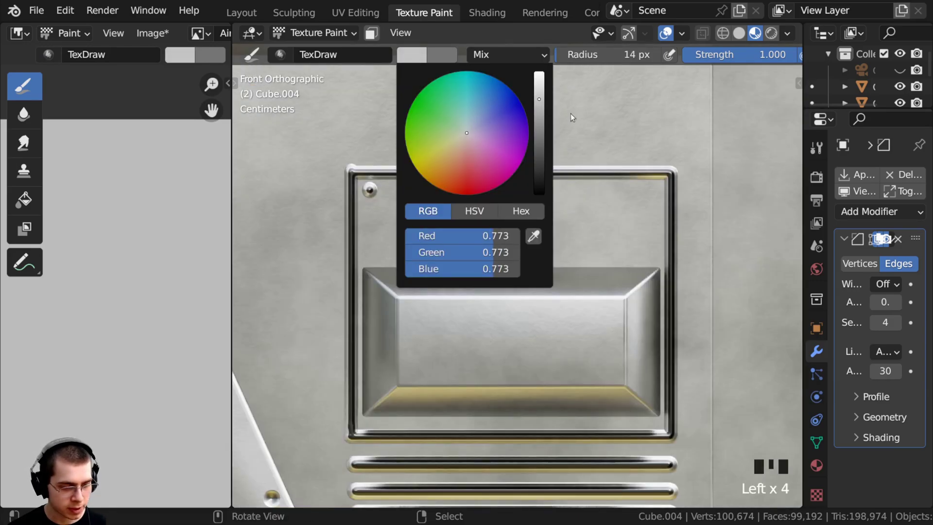
click(370, 189)
click(369, 189)
click(370, 190)
click(370, 190)
click(370, 190)
click(370, 189)
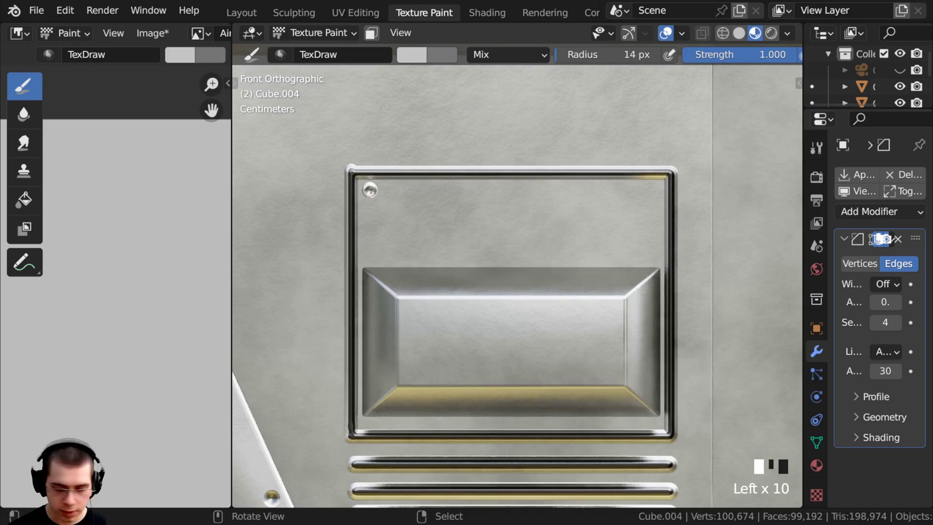
Build up the upper-left rivet with more dabs and add a matching rivet in the outline's upper-right corner
key(f)
click(373, 191)
click(371, 190)
click(371, 190)
click(371, 190)
click(371, 190)
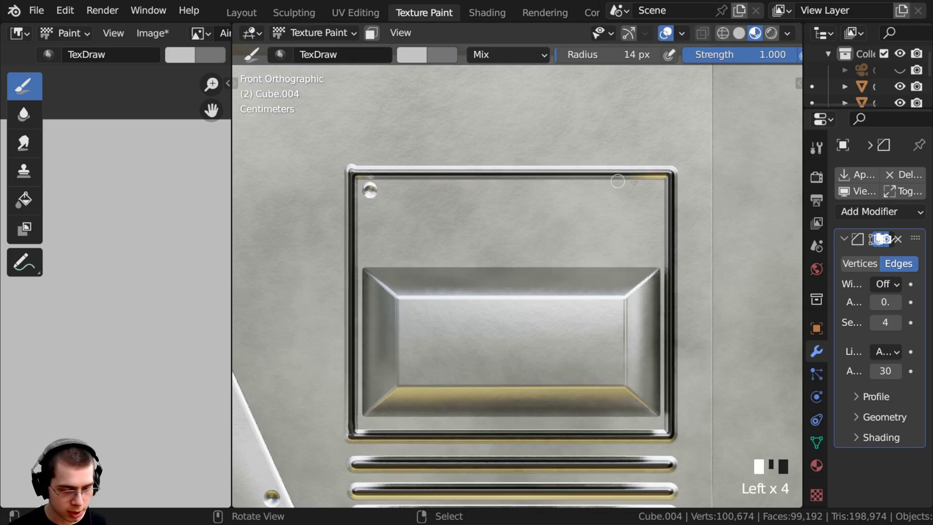
click(653, 191)
Set the brush radius to 5 px and paint three short parallel vertical lines on the triangular door section at the far right
shift+middle_drag(544, 342, 506, 183)
shift+middle_drag(455, 207, 487, 352)
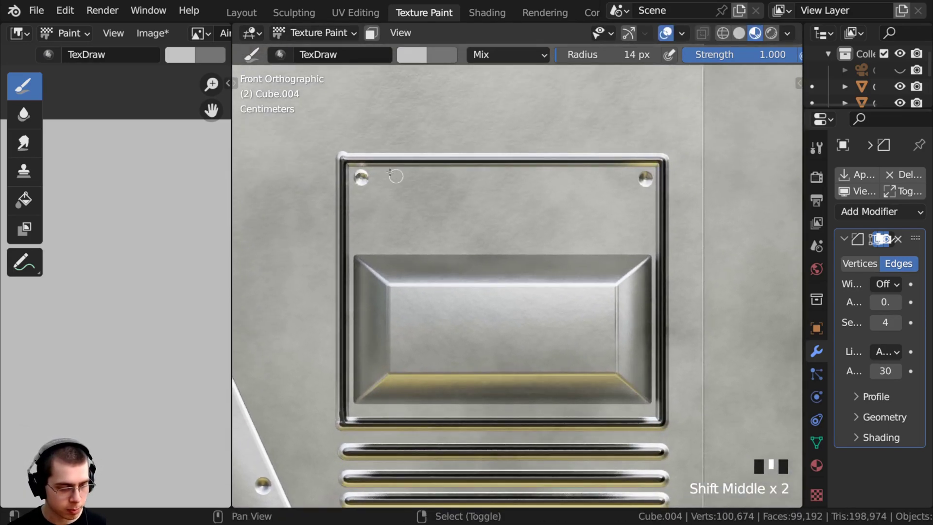
ctrl+middle_drag(395, 175, 420, 226)
shift+middle_drag(419, 226, 436, 257)
shift+middle_drag(651, 258, 388, 242)
shift+middle_drag(602, 213, 494, 232)
shift+middle_drag(587, 238, 490, 234)
mouse_move(513, 203)
shift+middle_down()
mouse_move(504, 225)
mouse_move(510, 252)
mouse_move(517, 208)
mouse_move(526, 208)
shift+middle_up()
key(f)
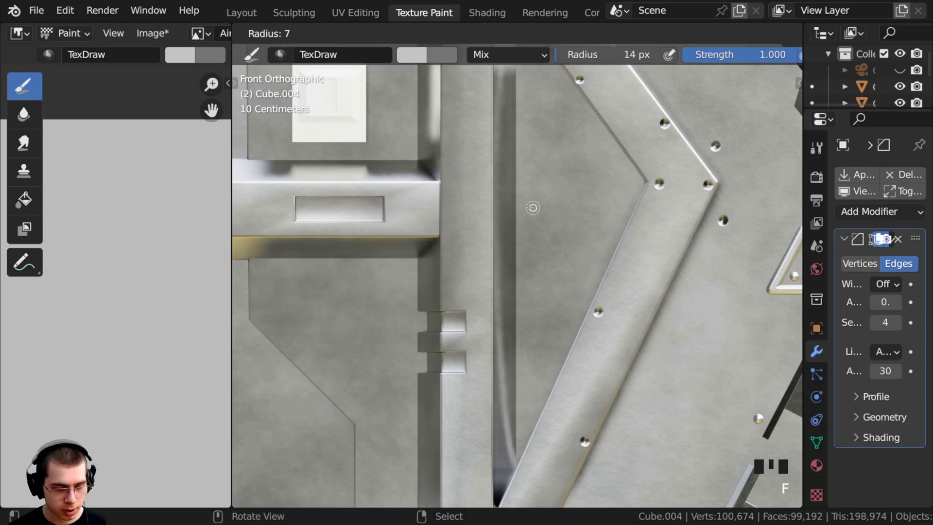
click(526, 215)
drag(526, 259, 526, 278)
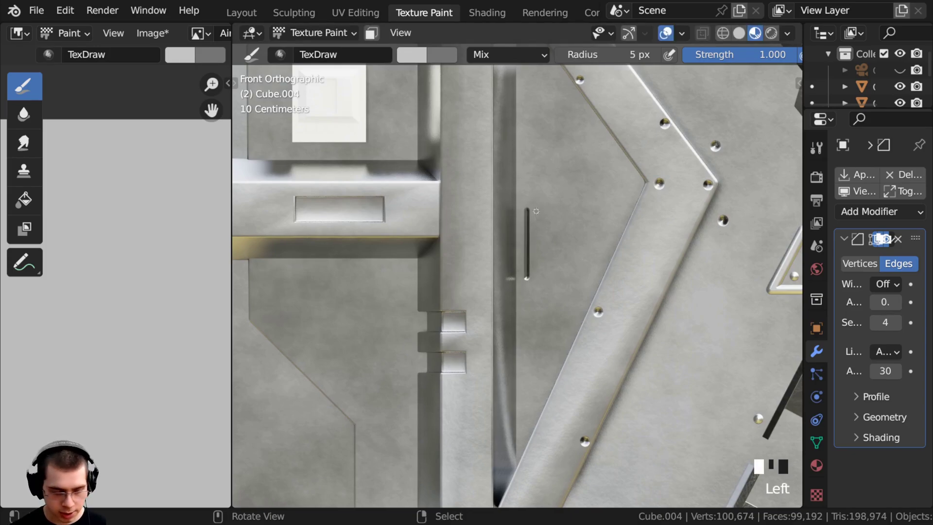
alt+drag(535, 211, 535, 240)
alt+drag(536, 275, 535, 278)
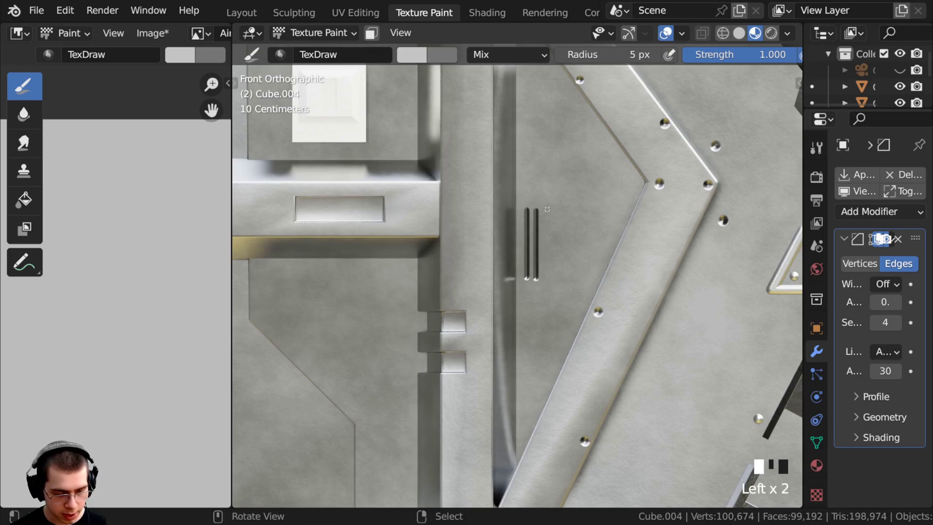
alt+drag(547, 209, 547, 281)
Dab a dot below each of the three vertical lines with a 10 px brush radius
scroll(534, 279, up, 2)
click(531, 293)
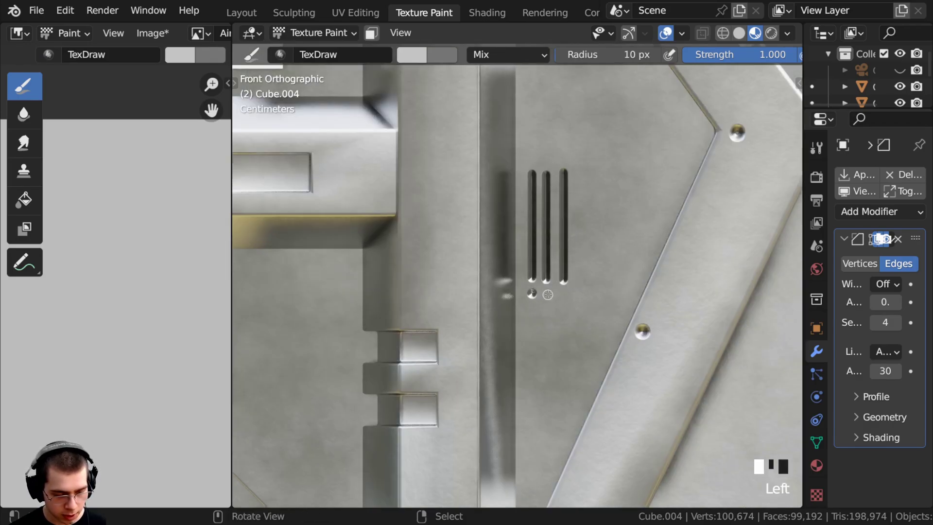
click(548, 294)
Set the brush radius to 7 px, darken its gray, and paint an angled line continuing straight down to the frame on the lower-right door
ctrl+middle_drag(483, 197, 483, 247)
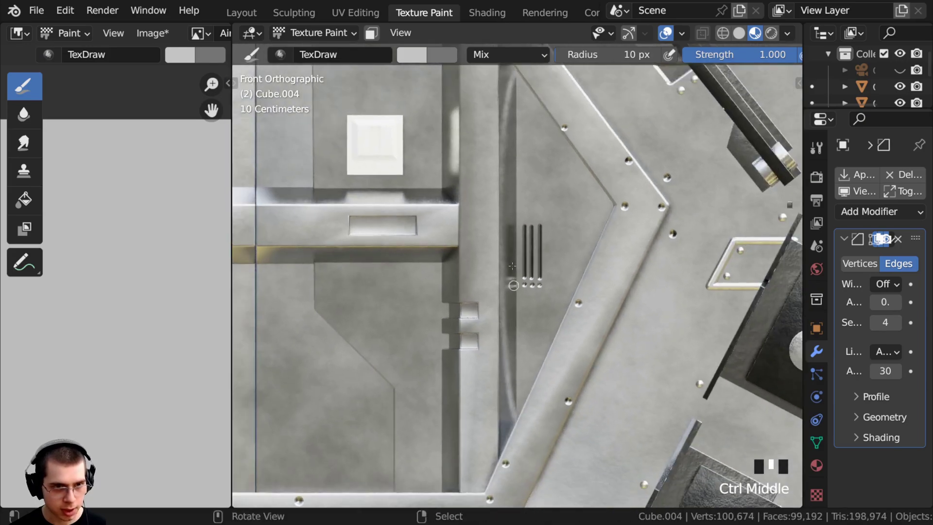
shift+middle_drag(417, 416, 486, 264)
key(f)
click(484, 264)
click(407, 62)
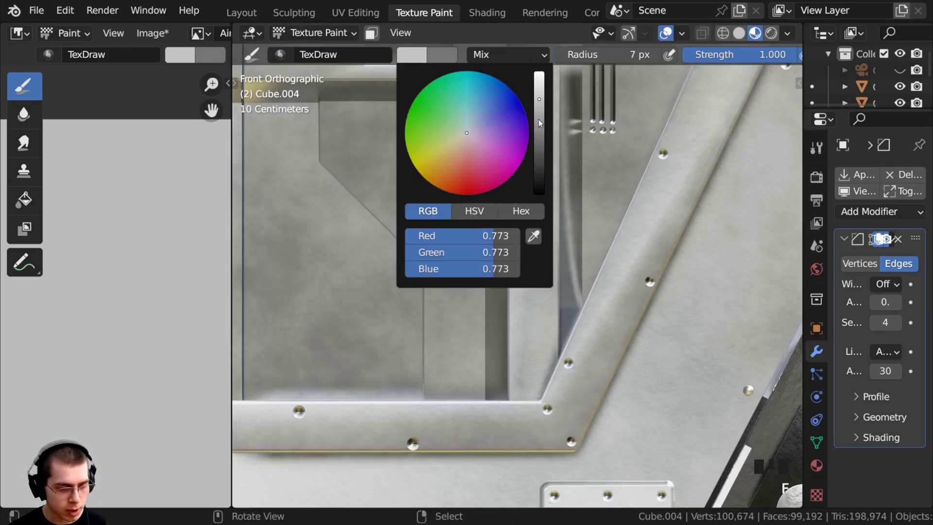
click(541, 123)
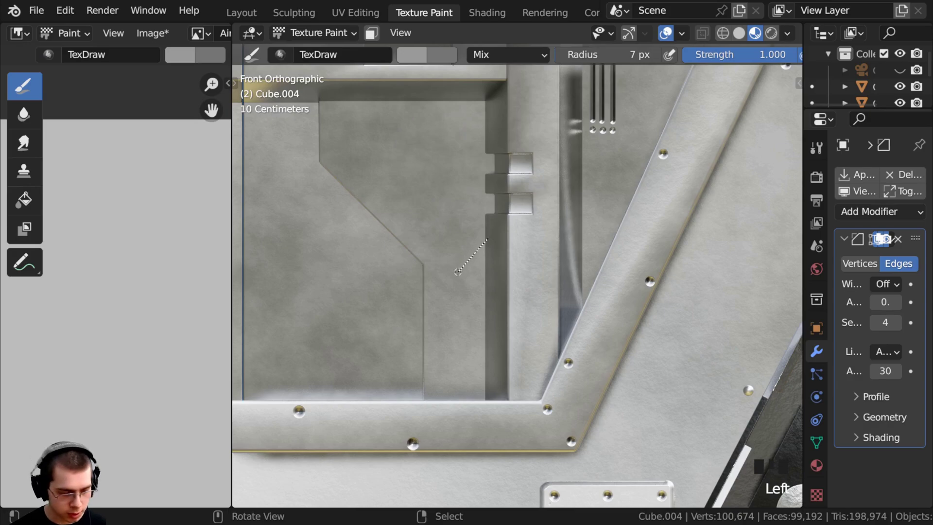
ctrl+middle_drag(458, 272, 503, 204)
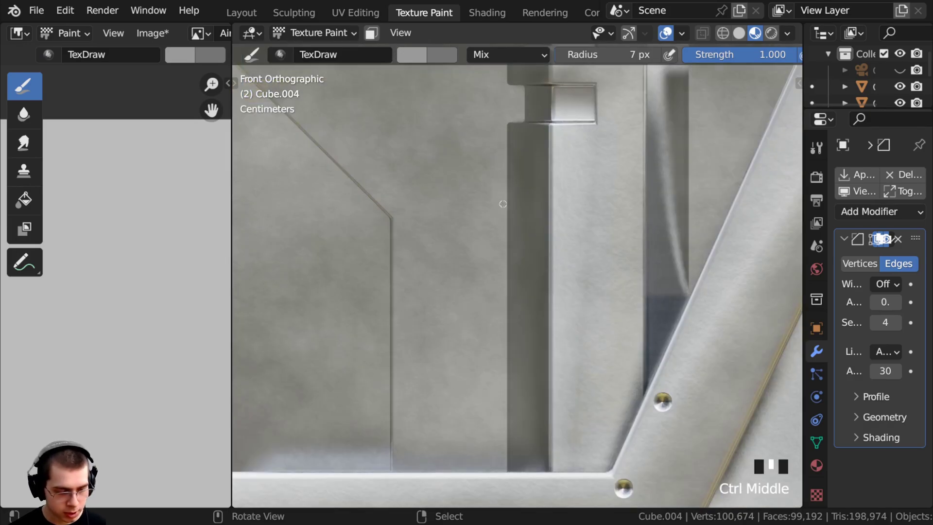
click(453, 245)
alt+drag(452, 245, 452, 470)
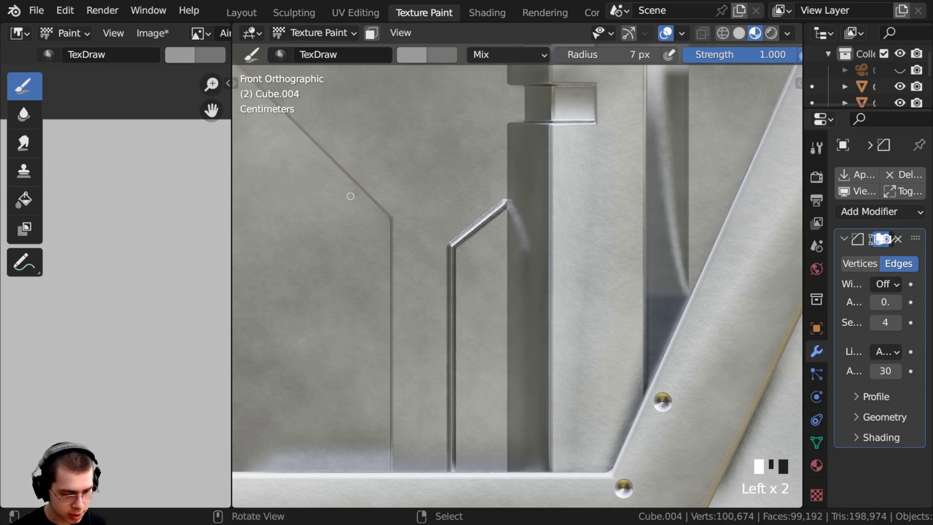
Paint an L-shaped groove under the top frame on the upper-right door, ending at the slanted frame edge
ctrl+middle_drag(350, 197, 416, 185)
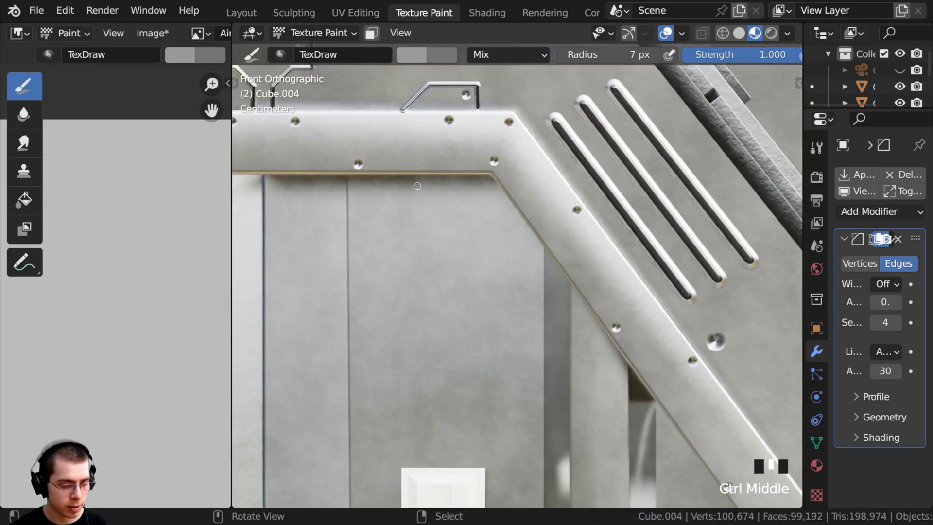
alt+drag(411, 205, 410, 214)
drag(410, 214, 520, 213)
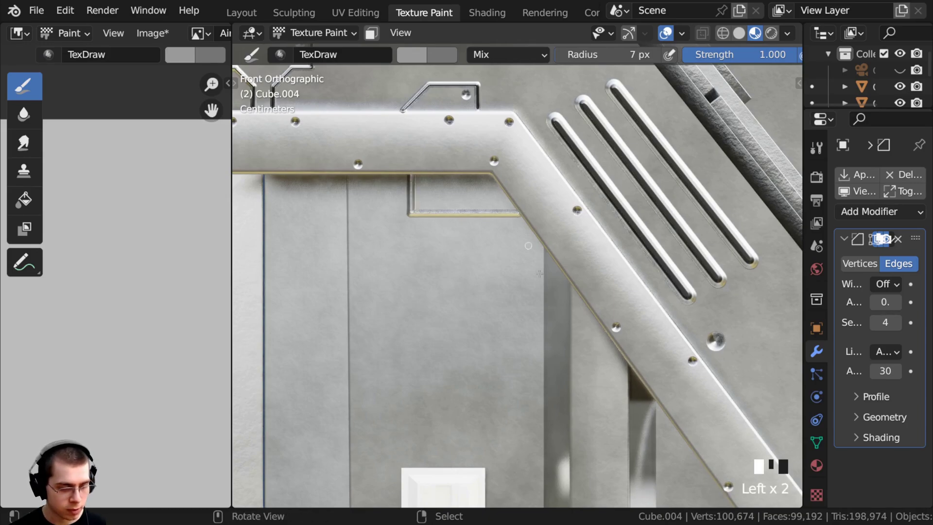
Dab a rivet outside each of the four corners of the white square panel on the upper-right door
ctrl+middle_drag(352, 238, 373, 238)
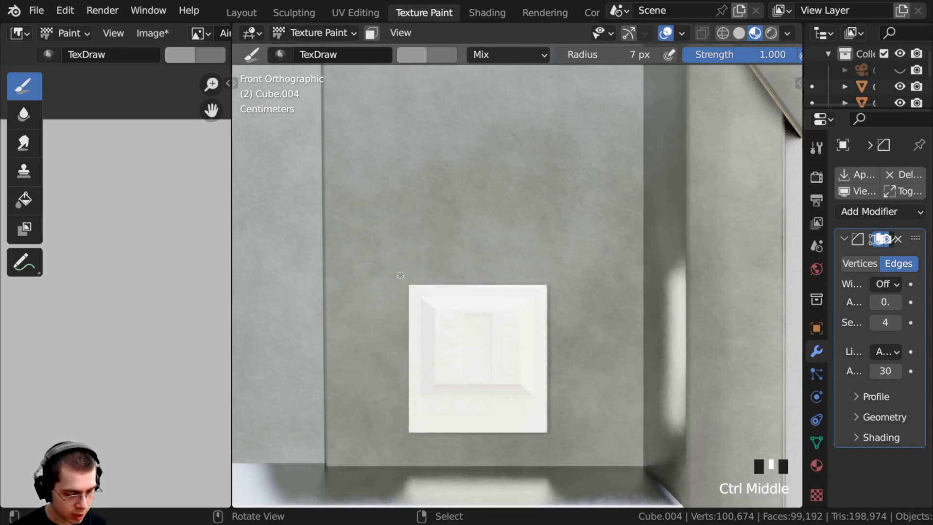
click(372, 238)
shift+middle_drag(556, 276, 544, 166)
click(542, 329)
click(390, 331)
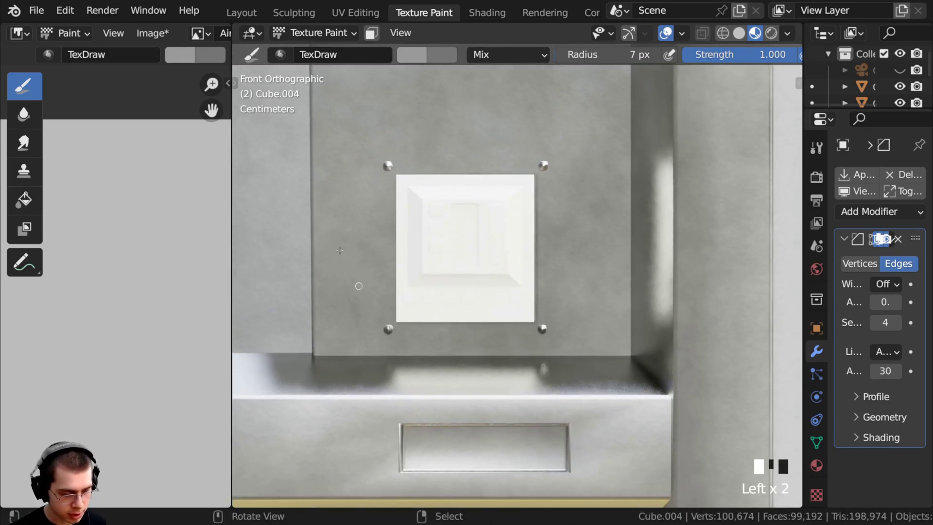
Paint a narrow horizontal rectangular outline on the upper-left door, above the horizontal crossbar
mouse_move(391, 330)
ctrl+middle_down()
mouse_move(384, 340)
mouse_move(437, 335)
mouse_move(389, 290)
mouse_move(365, 209)
ctrl+middle_up()
mouse_move(421, 213)
alt+mouse_down()
mouse_move(478, 215)
mouse_move(478, 231)
alt+mouse_up()
mouse_move(363, 207)
alt+mouse_down()
mouse_move(365, 227)
mouse_move(478, 230)
alt+mouse_up()
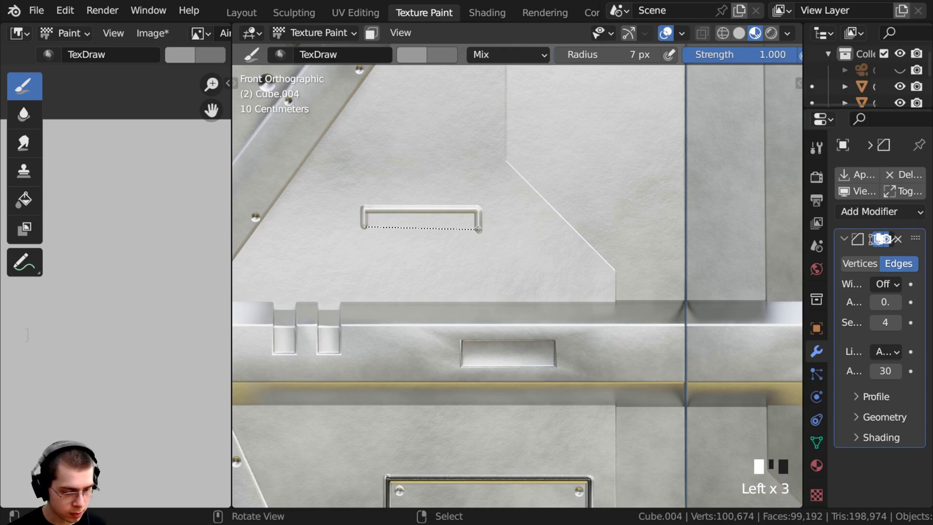
alt+drag(478, 230, 478, 228)
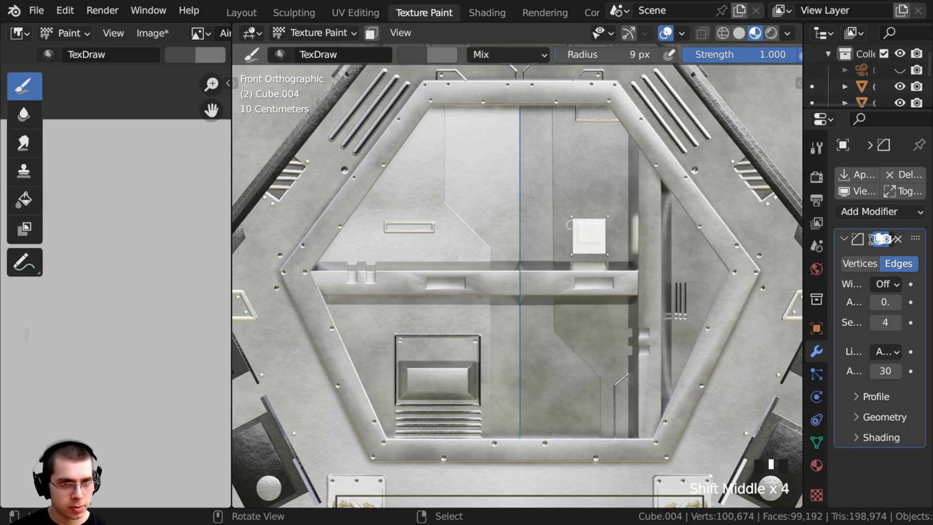
Widen the image editor and save the painted bump image as Airlock Doors.png
drag(237, 203, 414, 202)
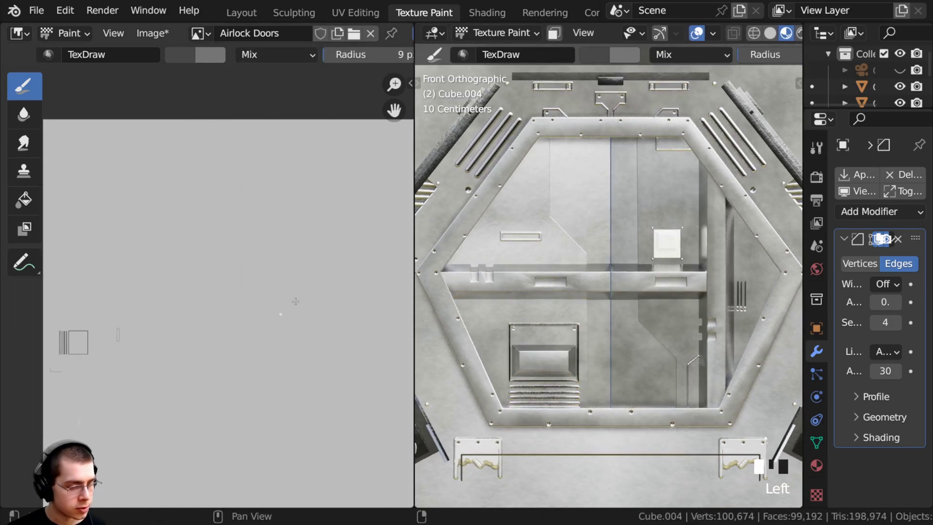
click(145, 34)
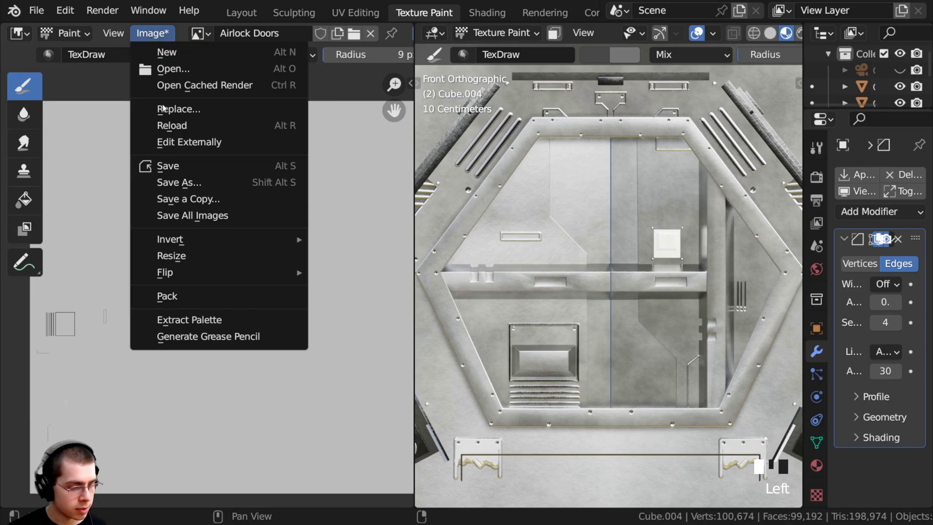
click(179, 183)
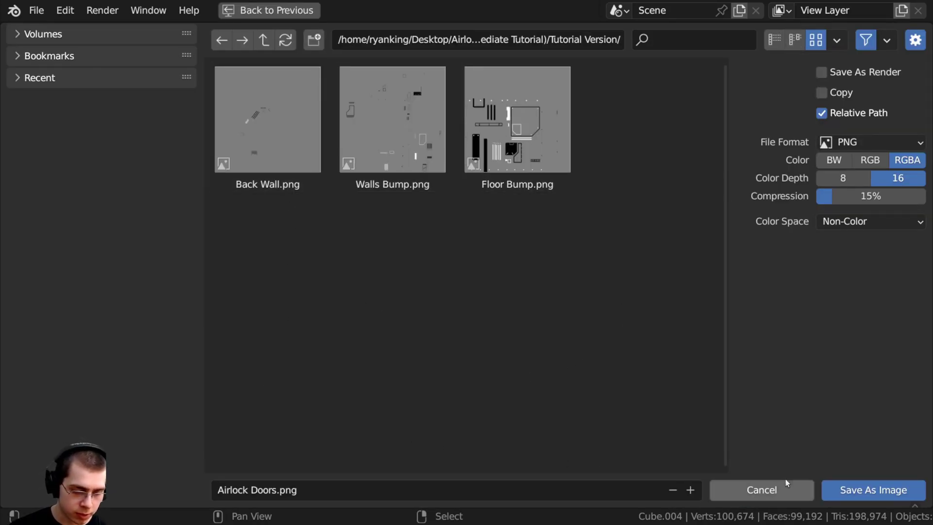
click(857, 491)
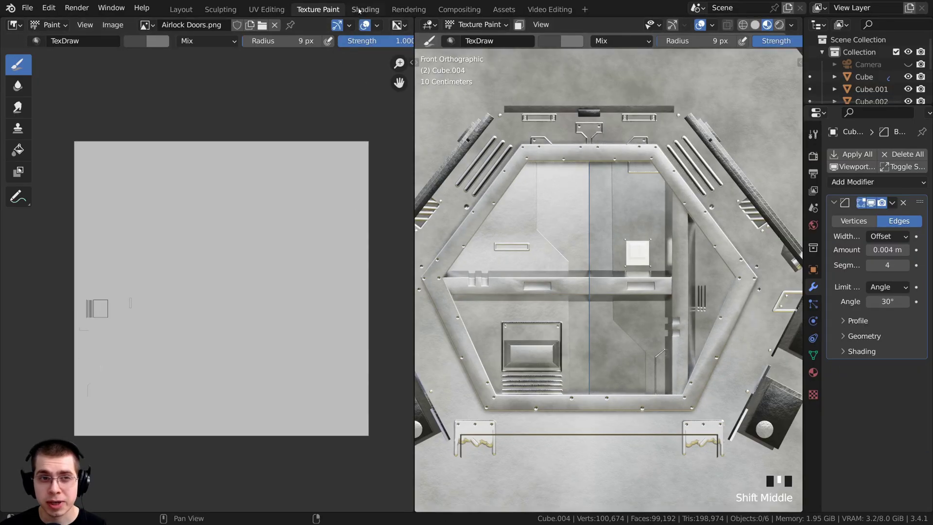
Switch to the Shading workspace, unhide all hidden objects, clear the selection, and enlarge the camera viewport
click(365, 10)
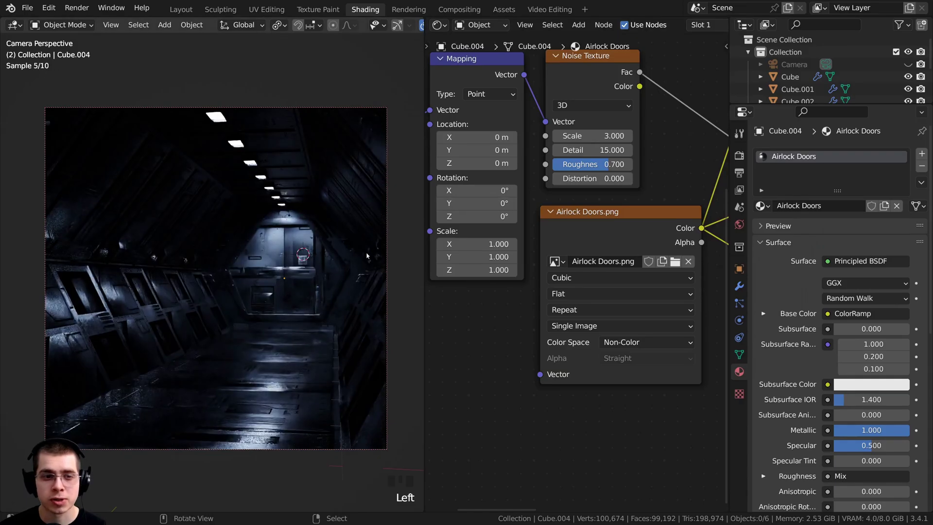
key(alt+h)
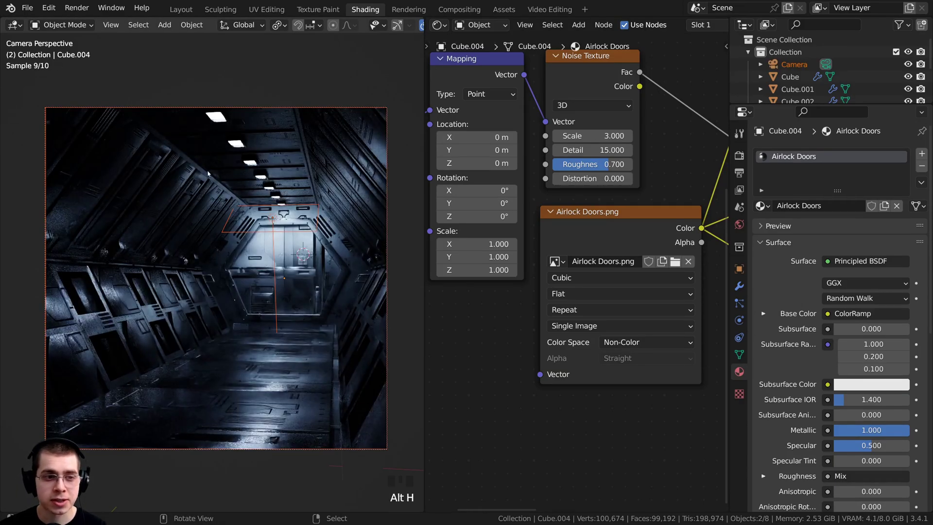
key(a)
drag(422, 226, 499, 225)
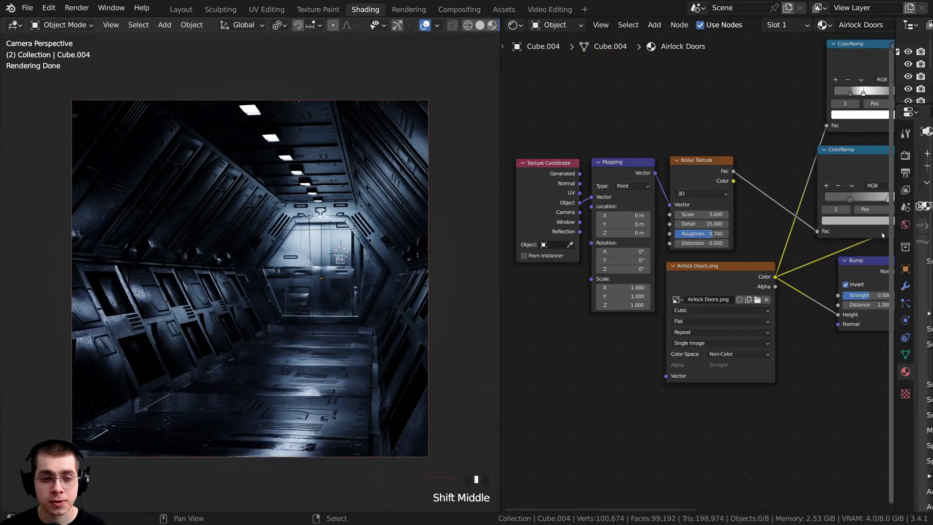
scroll(340, 253, up, 3)
Select the airlock doors and try moving them upward
right_click(309, 221)
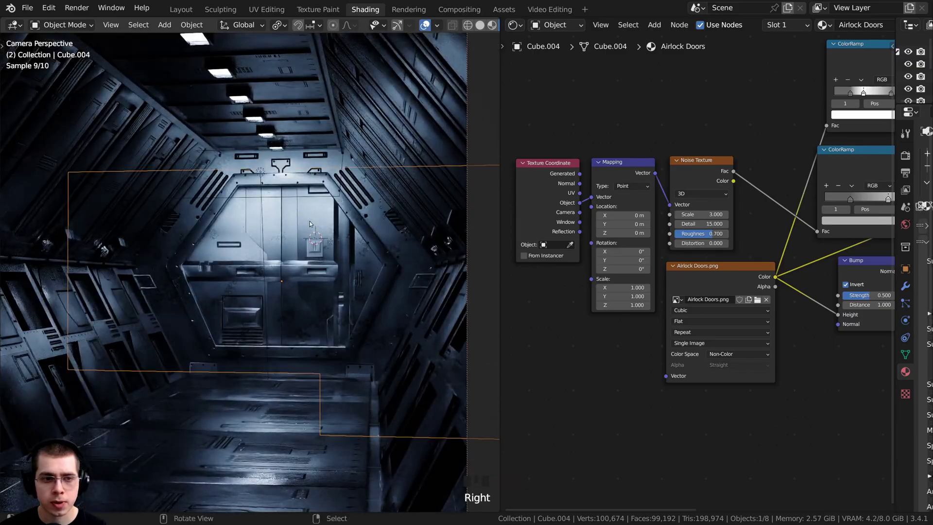
shift+middle_drag(309, 221, 266, 227)
key(g)
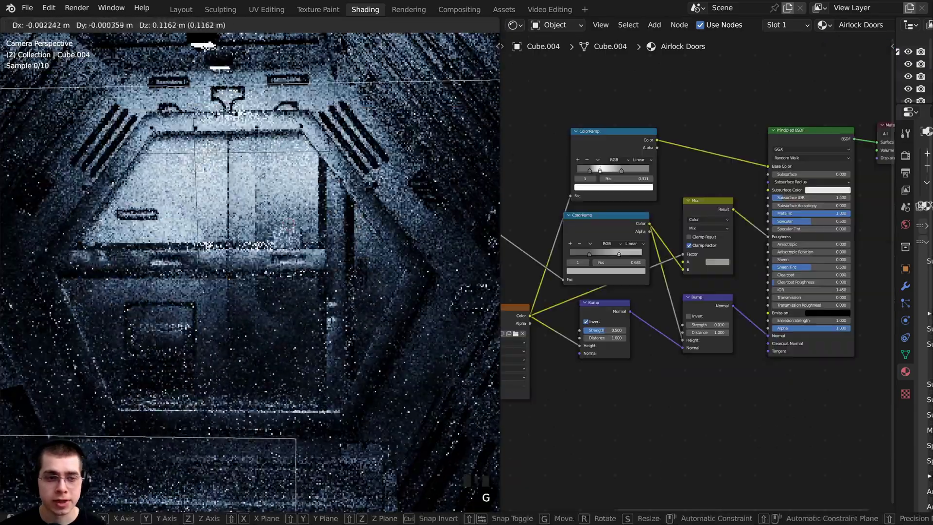
click(321, 235)
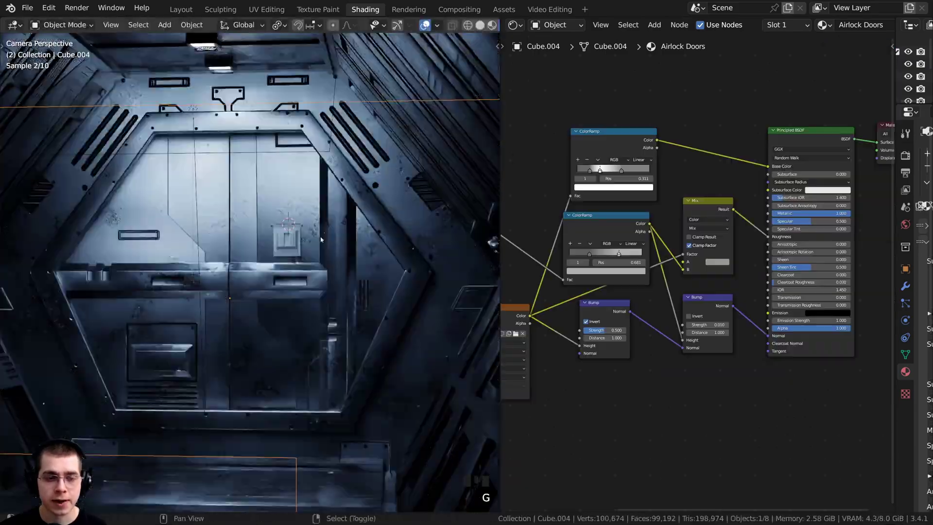
Lighten the A color of the Mix node feeding Roughness in the Airlock Doors material
scroll(321, 235, down, 2)
scroll(681, 262, up, 4)
middle_drag(680, 262, 635, 297)
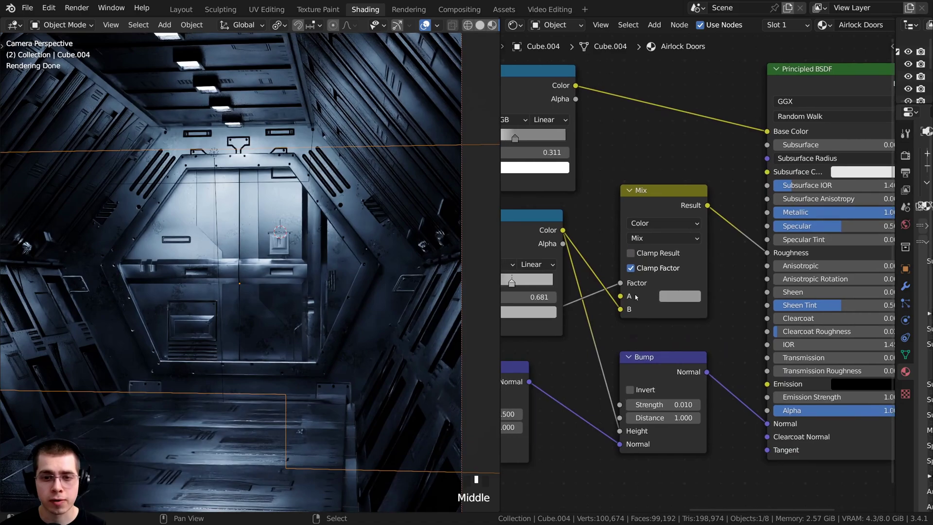
click(659, 198)
click(665, 296)
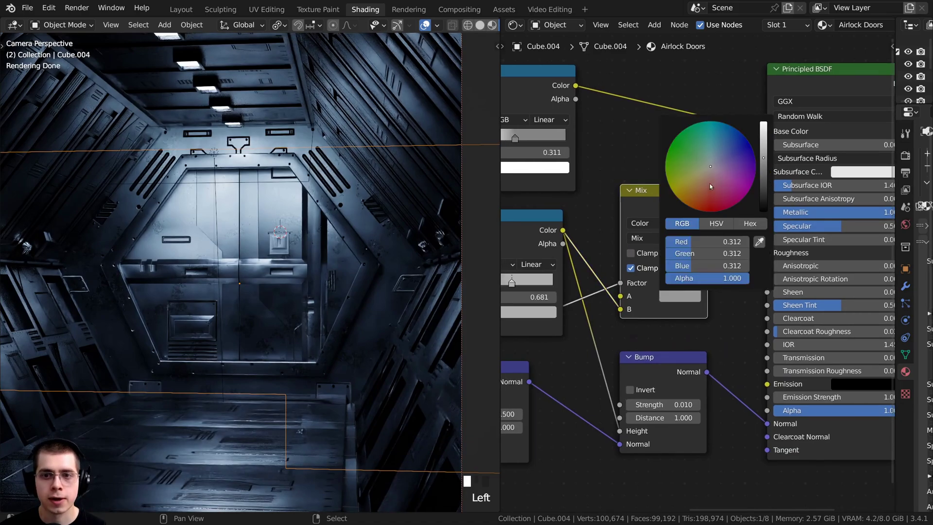
drag(757, 158, 762, 141)
scroll(315, 241, down, 1)
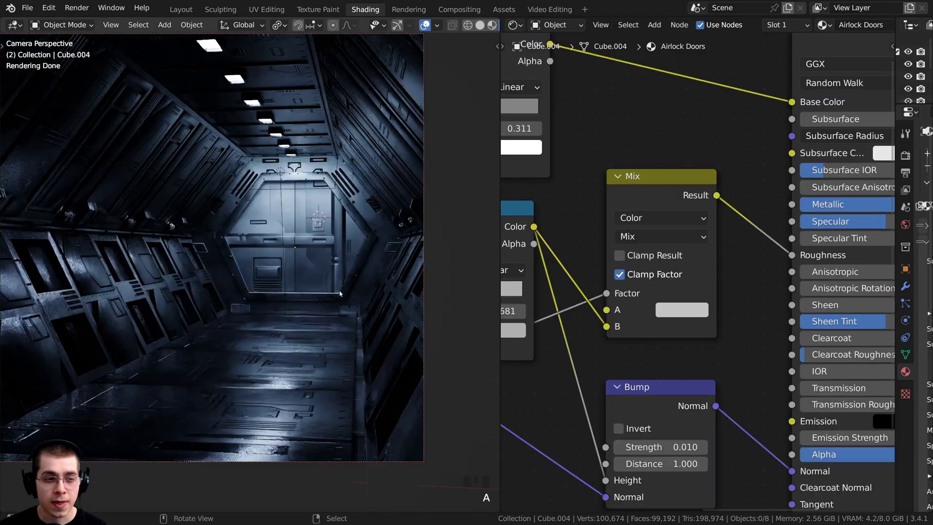
Select the area light above the airlock doors, show its full light settings, and set its power to 30 W
shift+middle_drag(295, 233, 315, 241)
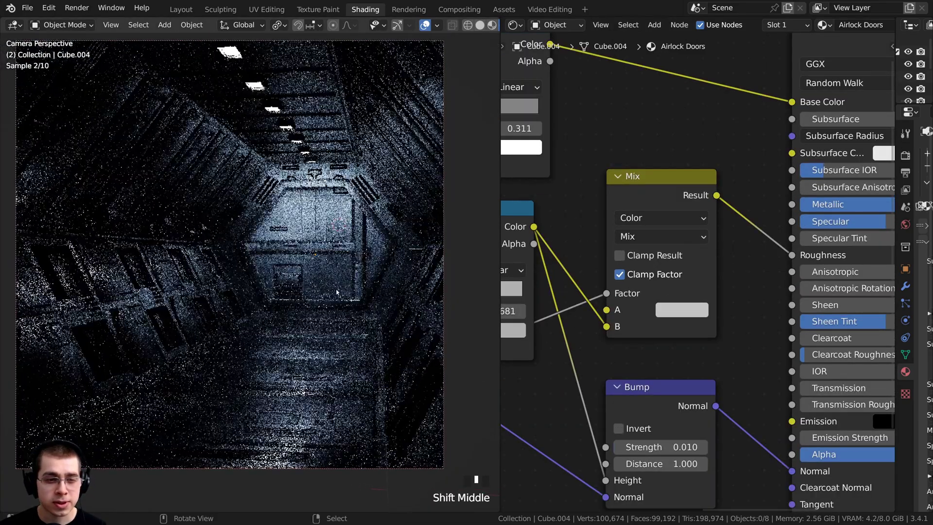
scroll(315, 241, down, 1)
right_click(262, 213)
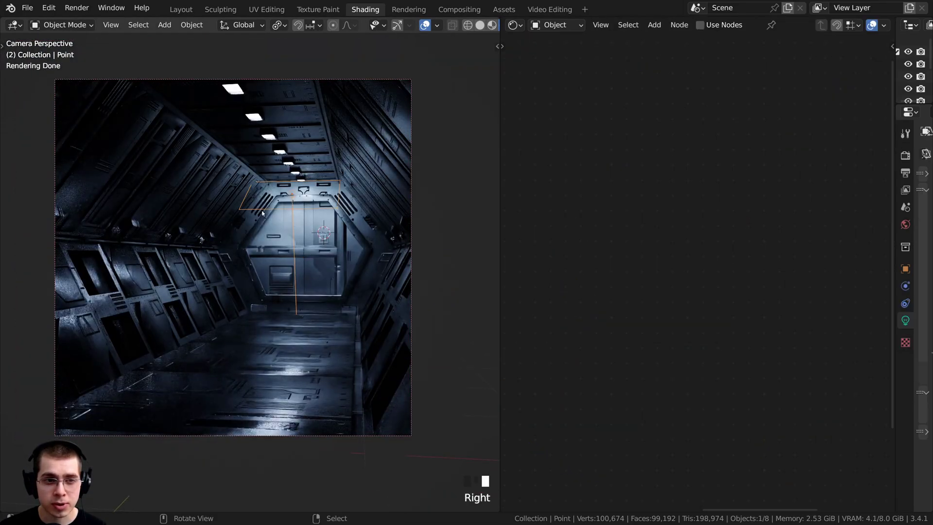
drag(894, 194, 736, 195)
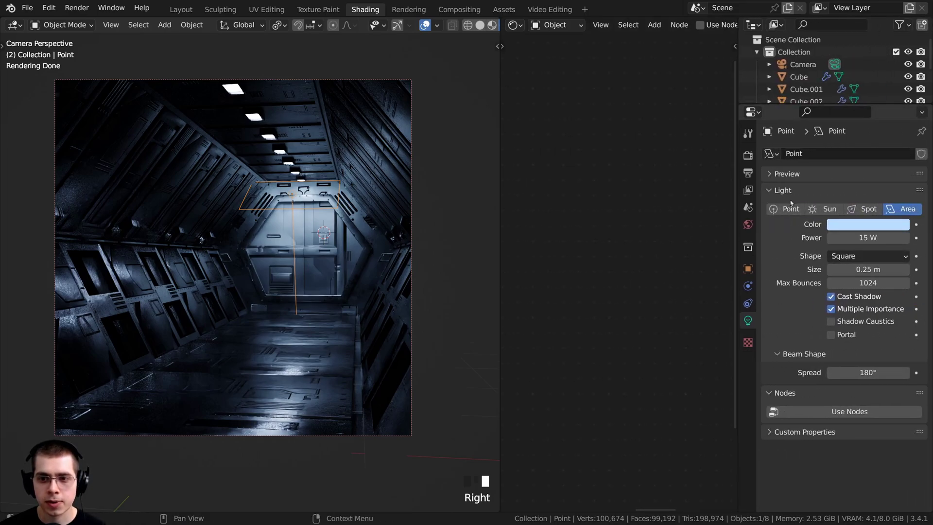
click(855, 240)
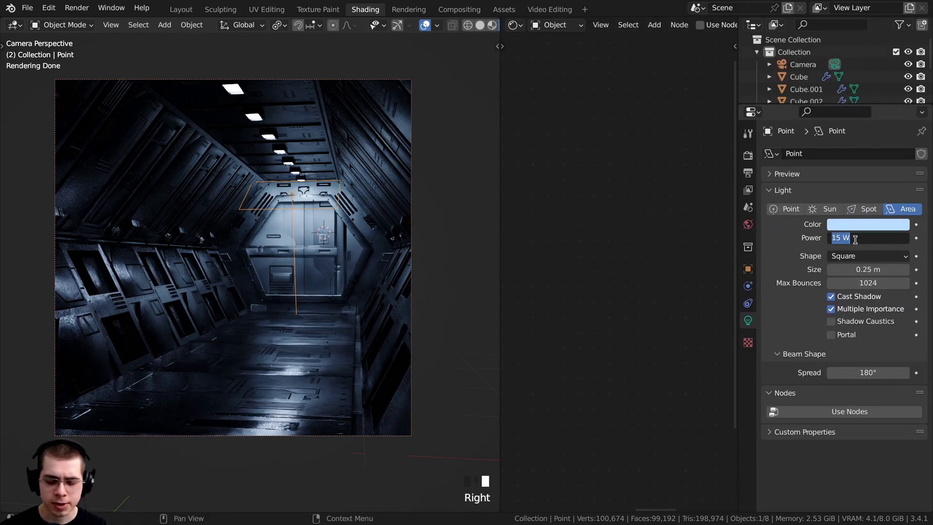
key(Return)
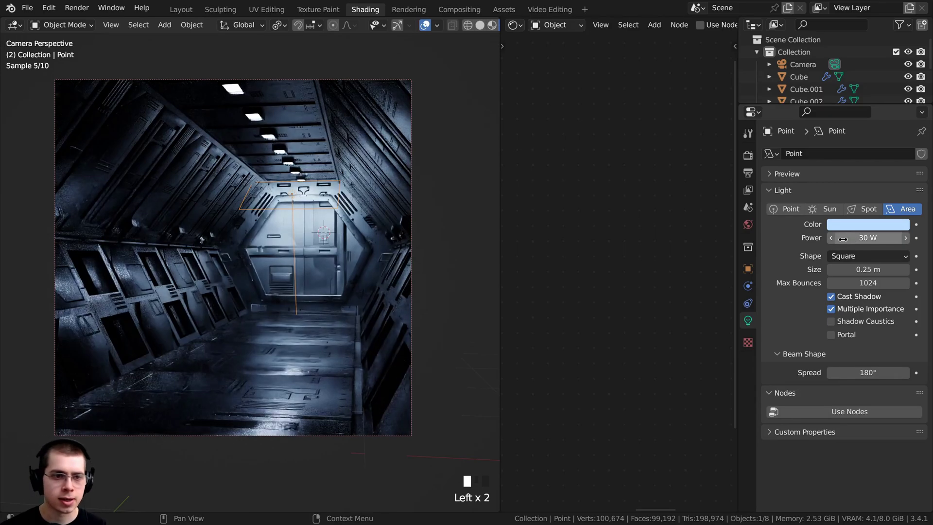
Scale up the area light, move it about 0.83 m along negative Y, and deselect it
key(s)
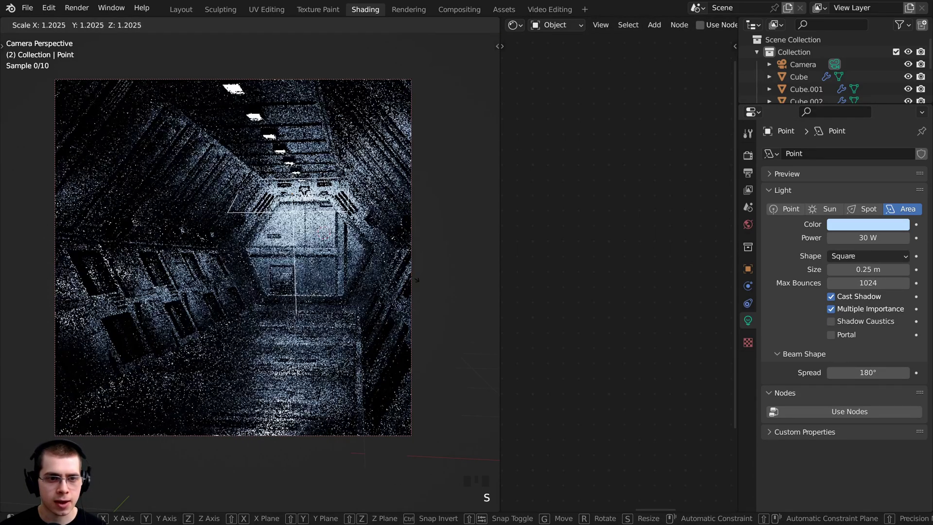
click(411, 277)
key(y)
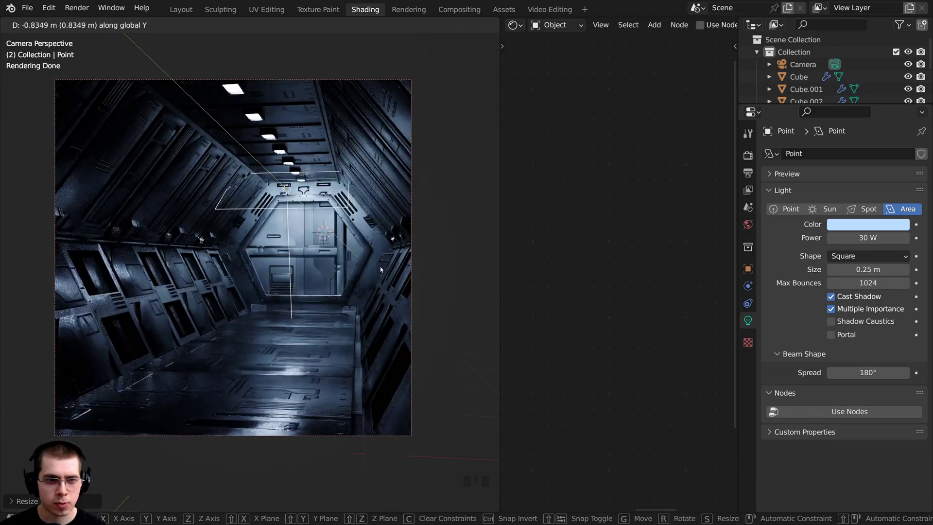
click(380, 269)
key(a)
key(a)
Select the back wall and lower the strength of the inverted Bump node in its Back Wall material
scroll(351, 231, up, 3)
shift+middle_drag(346, 214, 349, 213)
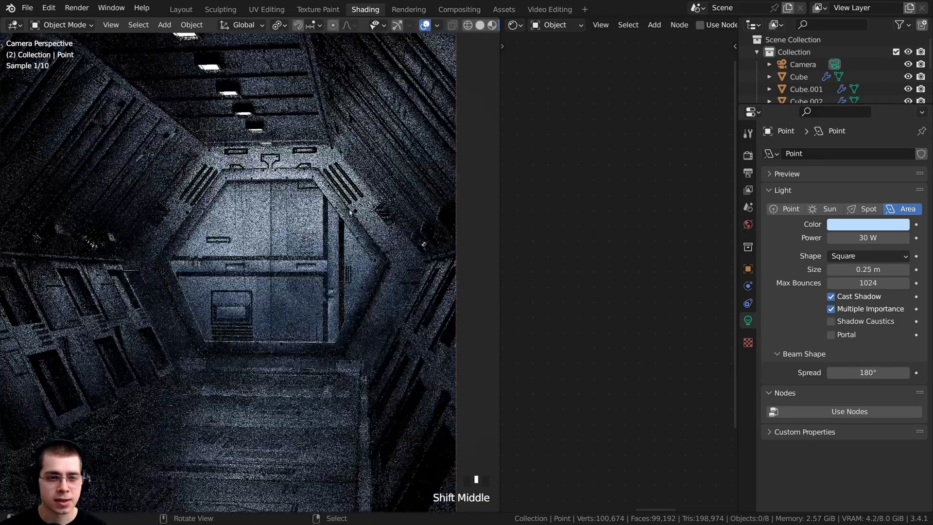
right_click(282, 222)
scroll(282, 222, up, 3)
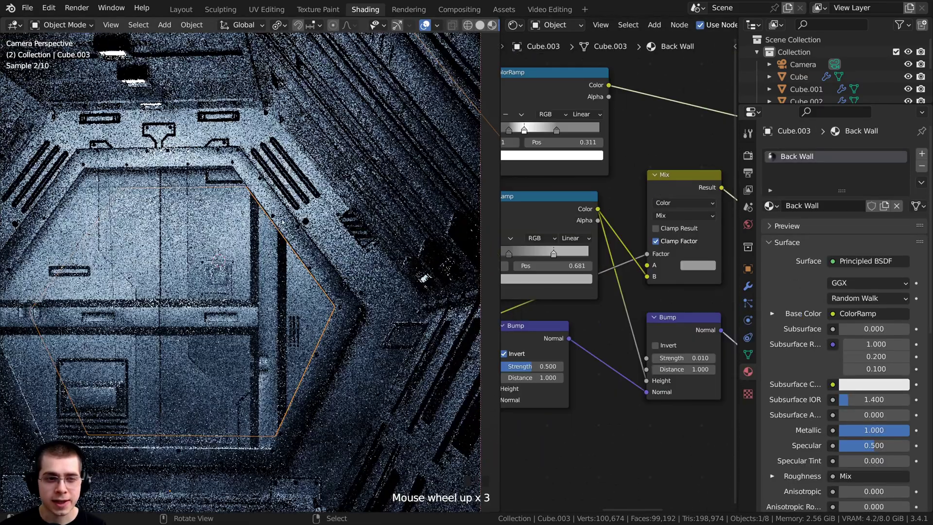
scroll(296, 196, up, 2)
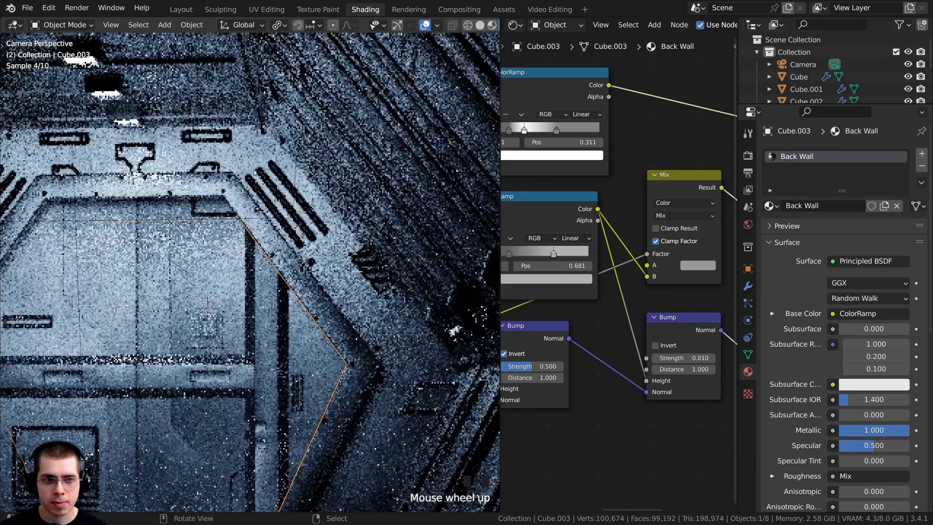
middle_drag(530, 372, 622, 309)
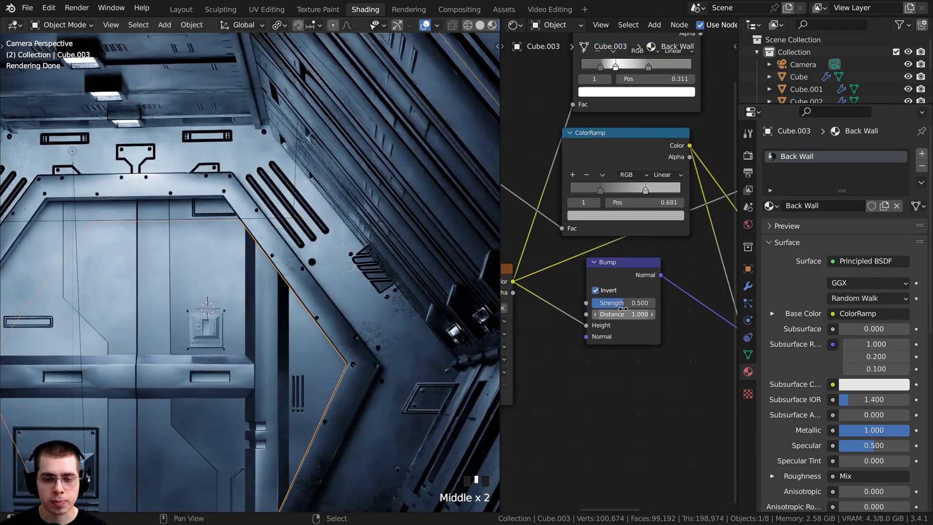
scroll(613, 308, down, 6)
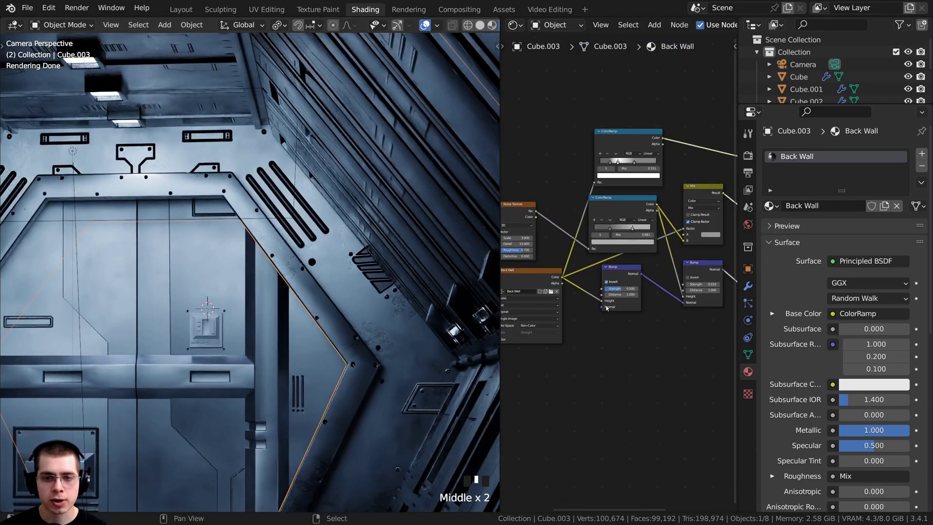
scroll(613, 304, up, 6)
click(622, 281)
scroll(624, 286, up, 2)
drag(635, 295, 615, 295)
Select the airlock doors, set the inverted Bump node's strength to 0.320 in their material, and deselect them
shift+middle_drag(304, 288, 226, 313)
right_click(226, 313)
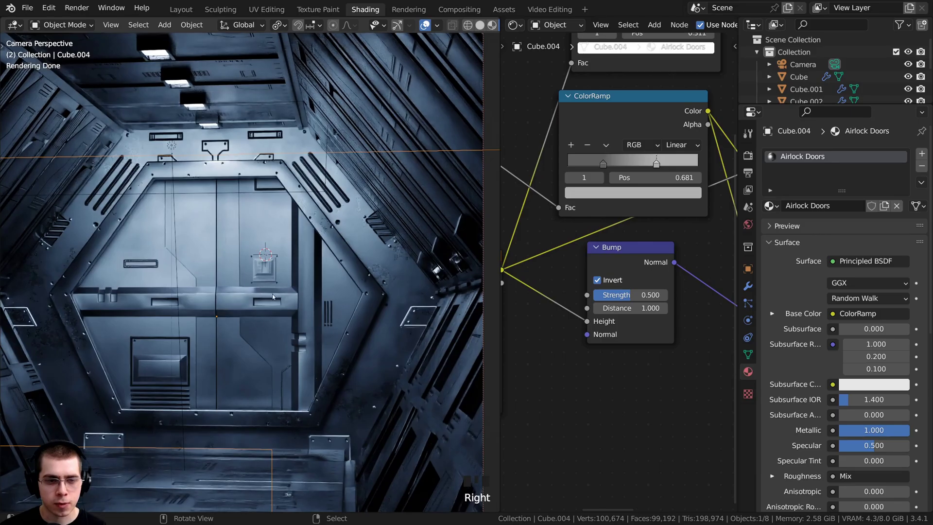
scroll(619, 270, up, 1)
drag(651, 299, 634, 298)
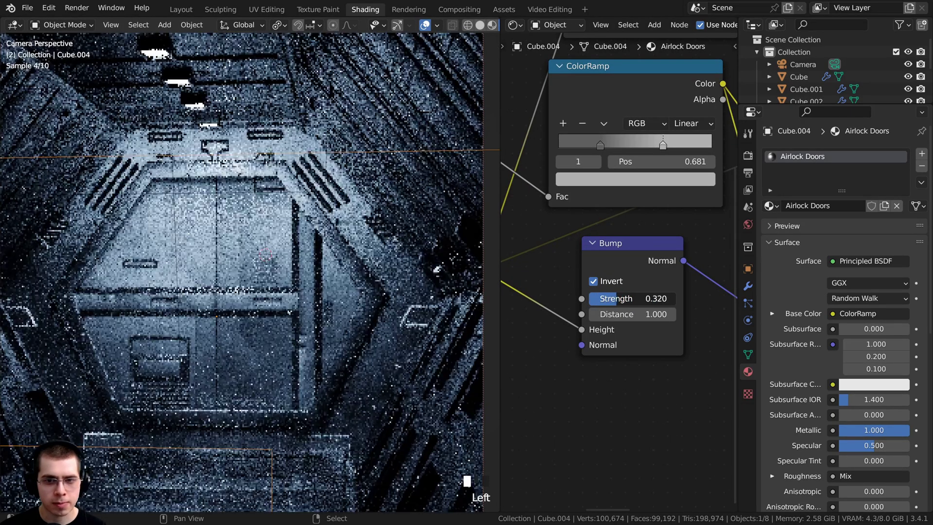
scroll(270, 323, down, 4)
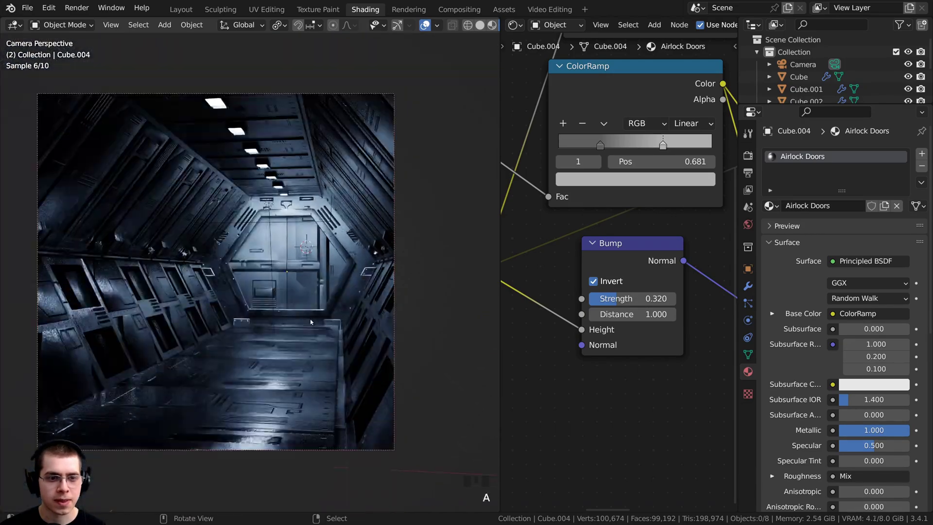
shift+middle_drag(310, 319, 326, 329)
shift+middle_drag(319, 261, 325, 265)
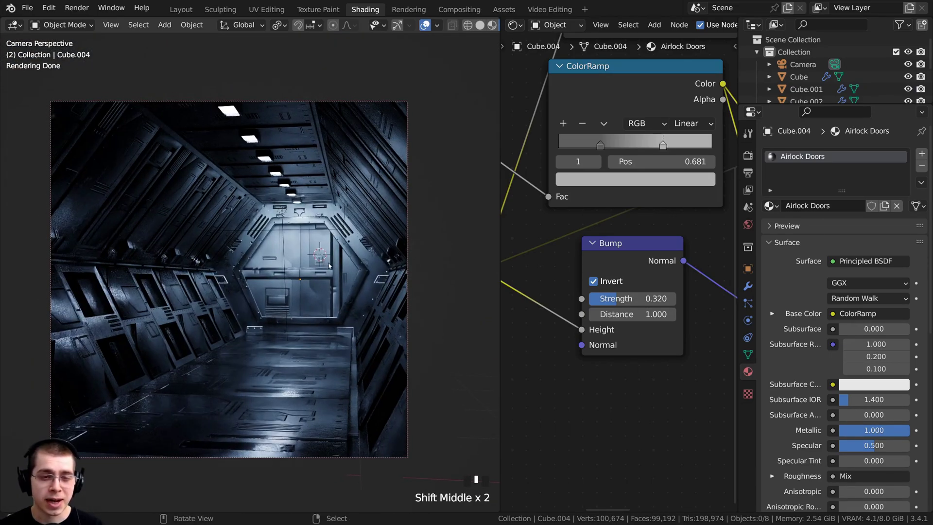
Select the small control panel on the airlock door and widen the node editor for working on its material
right_click(320, 262)
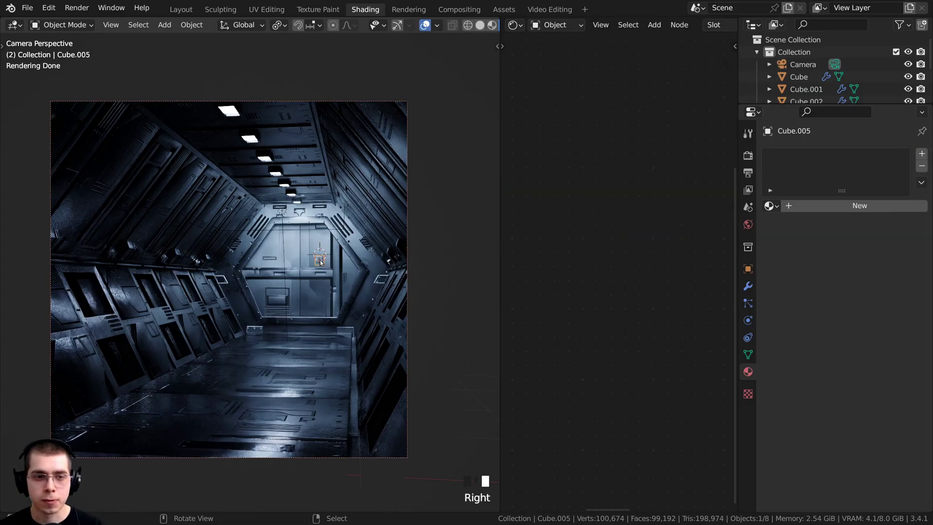
shift+middle_drag(327, 264, 298, 265)
scroll(298, 264, up, 7)
scroll(496, 228, up, 2)
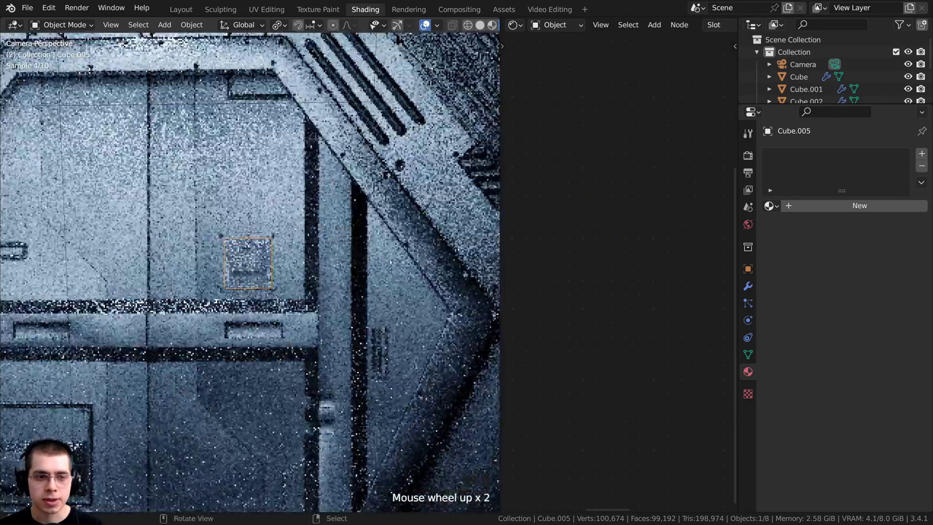
drag(500, 227, 226, 257)
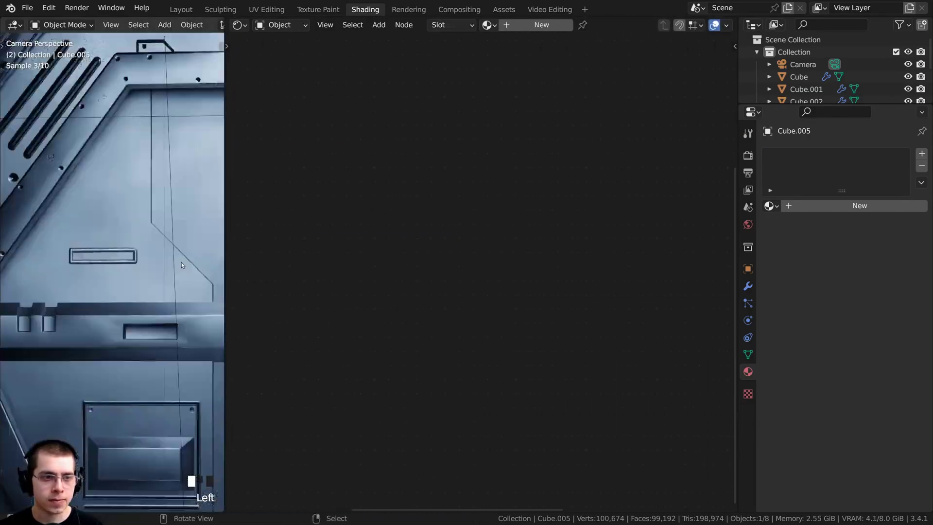
shift+middle_drag(182, 262, 132, 244)
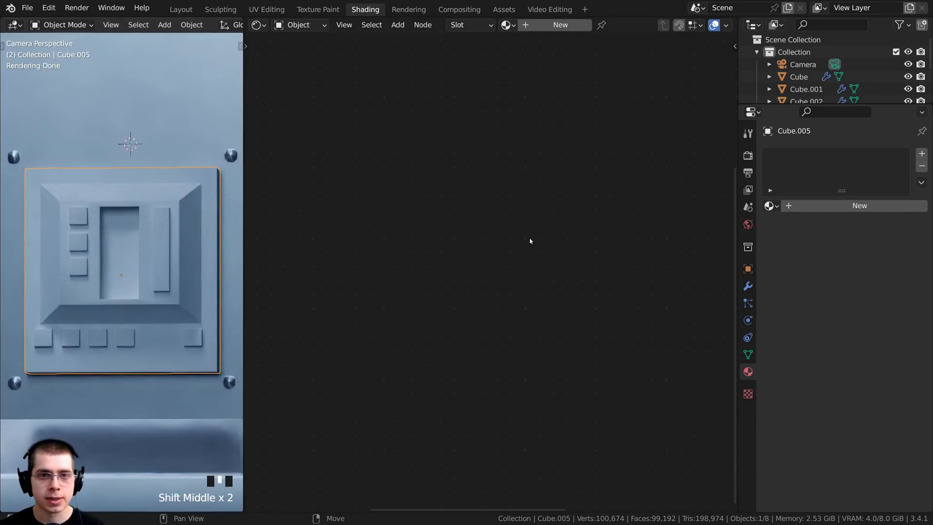
Create a new material for the selected control panel and name it Panel
click(553, 24)
scroll(535, 144, down, 3)
double_click(605, 25)
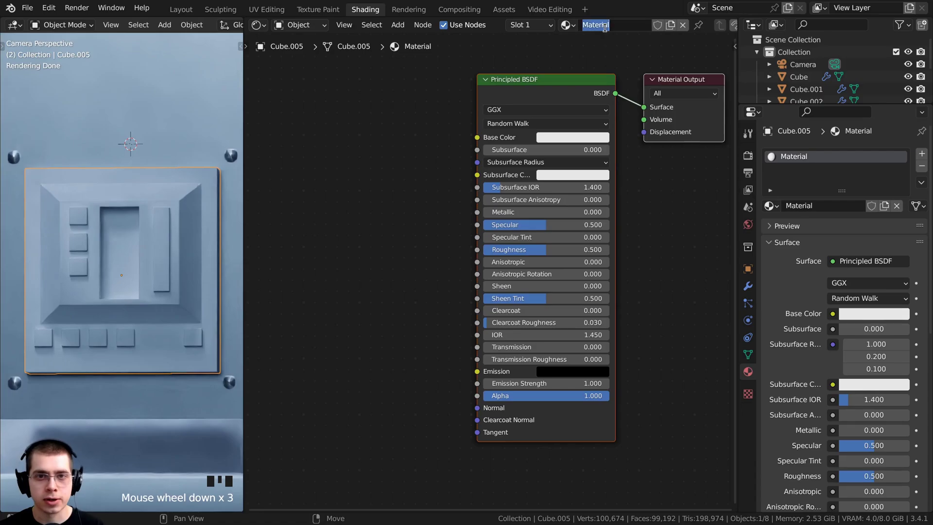
text(Panels)
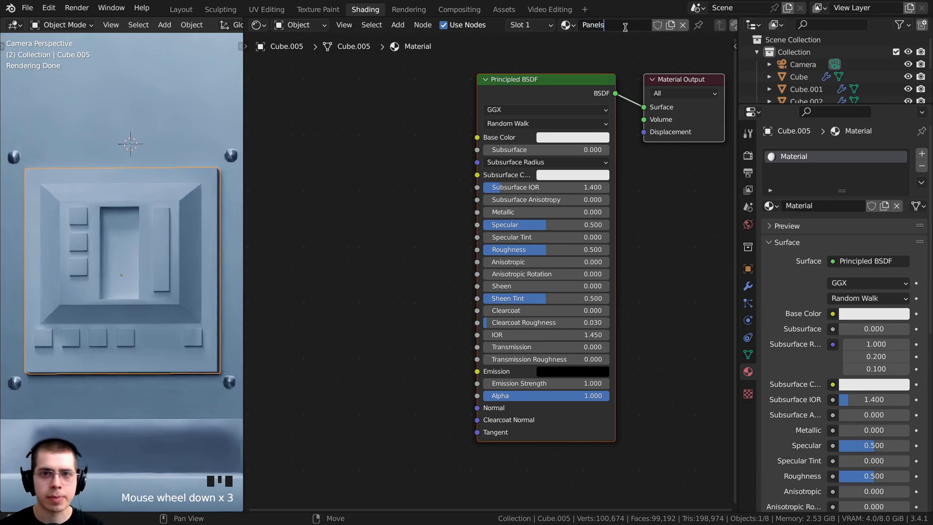
click(626, 31)
Make the Panel material fully metallic with 0.363 roughness and darken its base color to a medium grey
middle_drag(489, 212, 464, 228)
scroll(464, 229, up, 4)
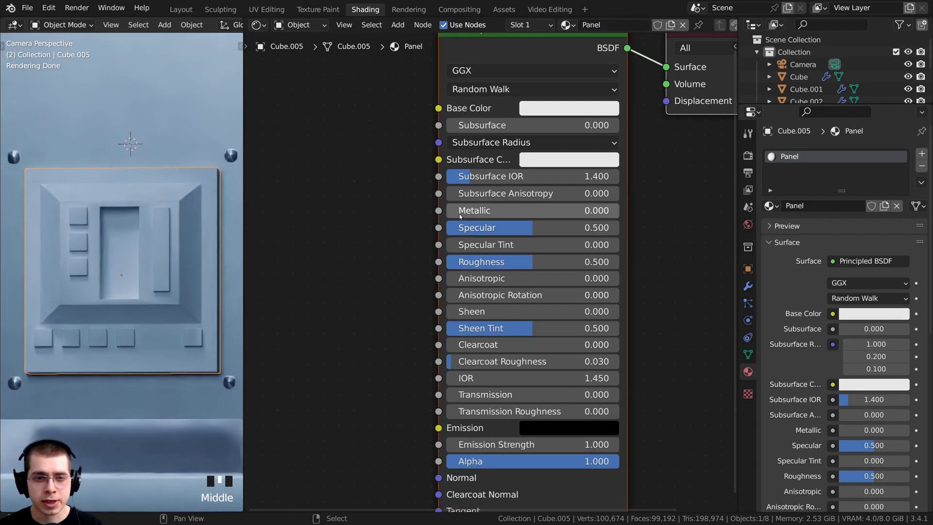
drag(460, 211, 516, 208)
scroll(505, 231, down, 2)
drag(525, 263, 504, 265)
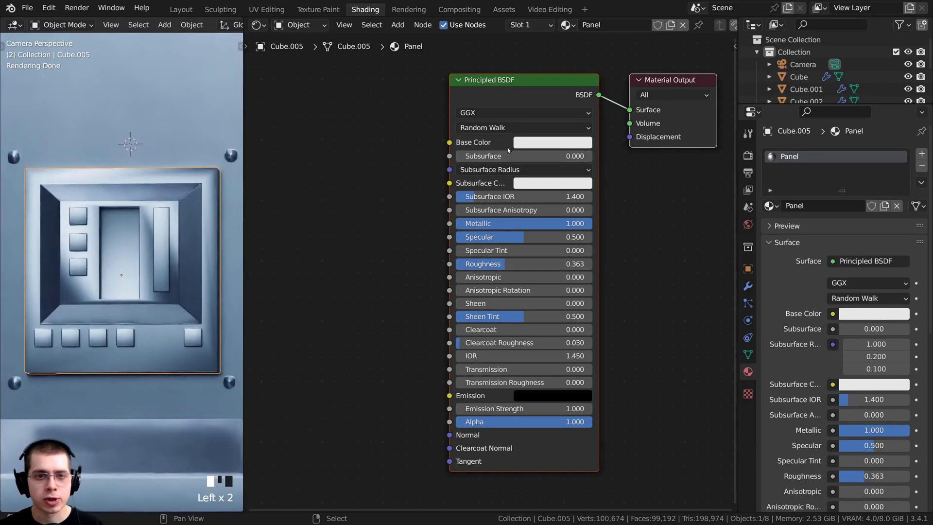
click(524, 144)
drag(617, 165, 617, 201)
shift+middle_drag(136, 235, 138, 232)
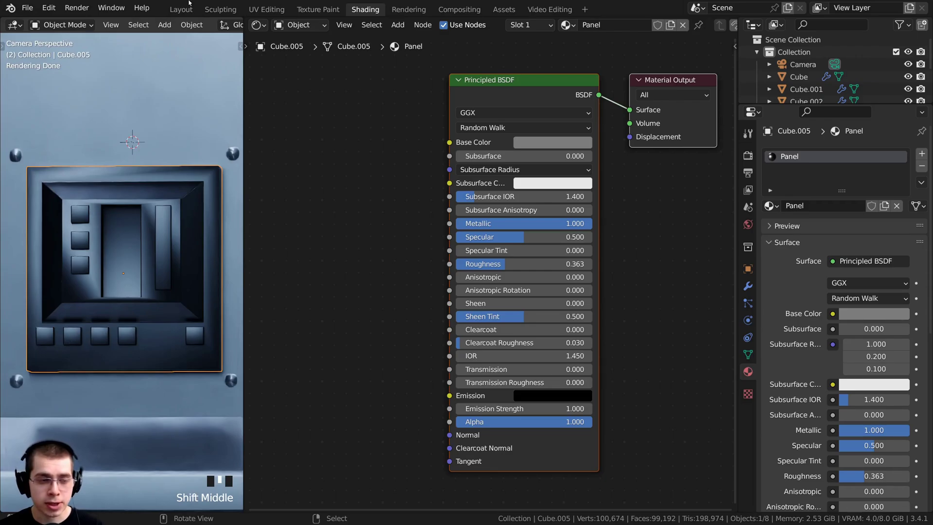
Enter Edit Mode on the control panel and select all eight square buttons plus the tall bar as linked pieces
key(Tab)
key(a)
key(a)
key(a)
key(a)
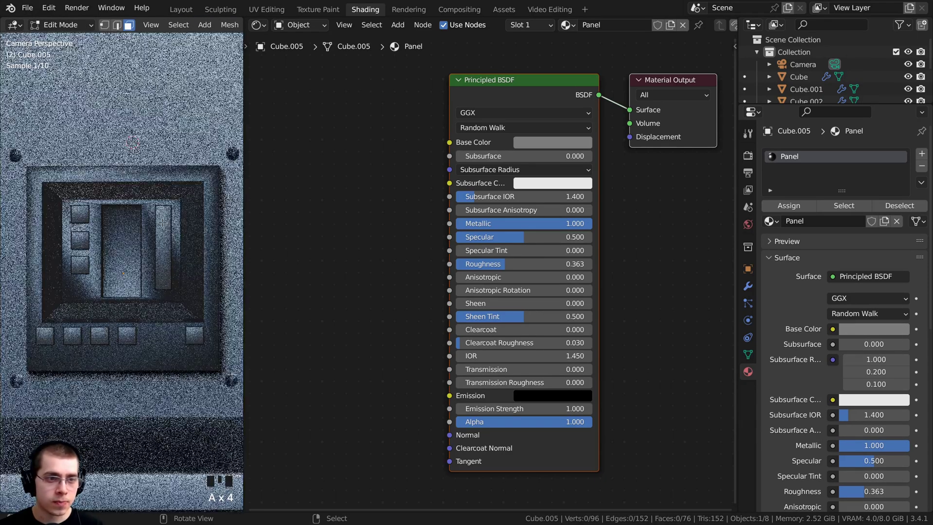
key(l)
key(l)
key(l)
key(l)
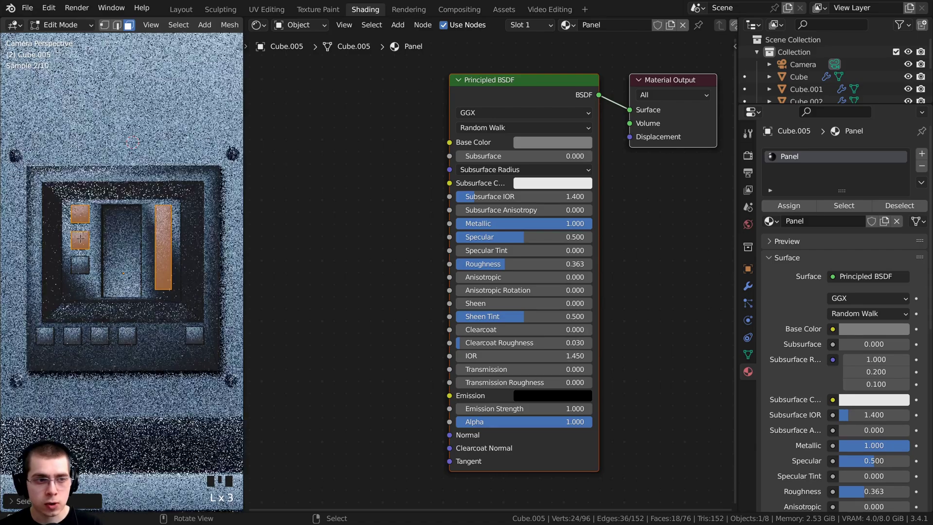
key(l)
key(l)
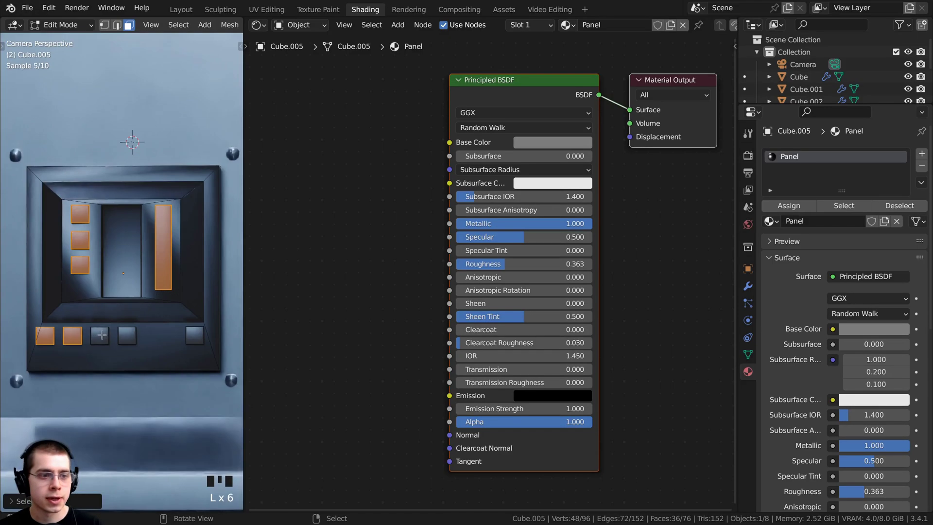
key(l)
key(l)
key(l)
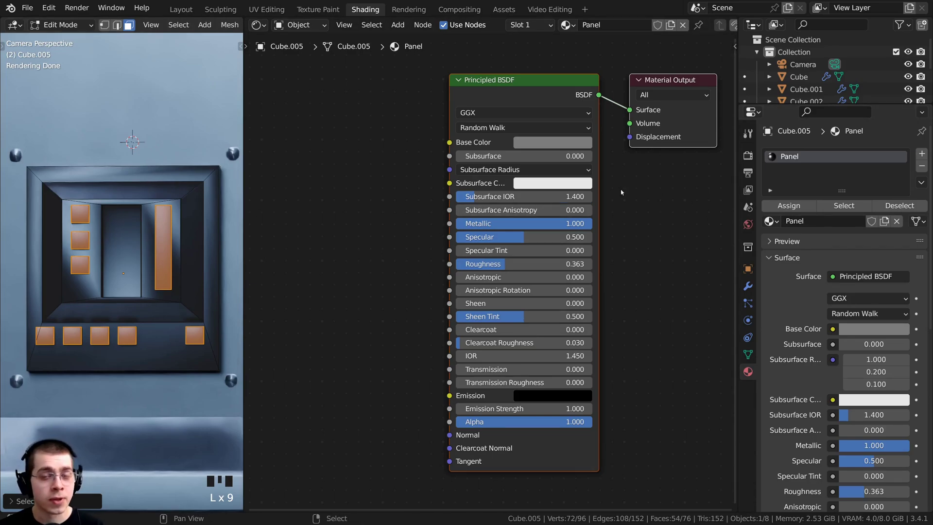
scroll(573, 190, up, 1)
scroll(573, 190, down, 2)
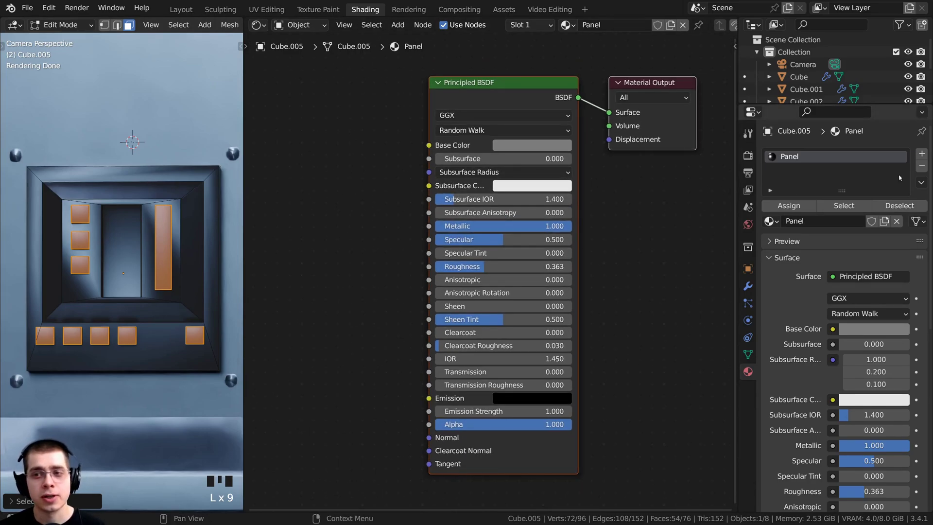
Add a second material slot to the control panel with a new material named Button Lights
click(921, 154)
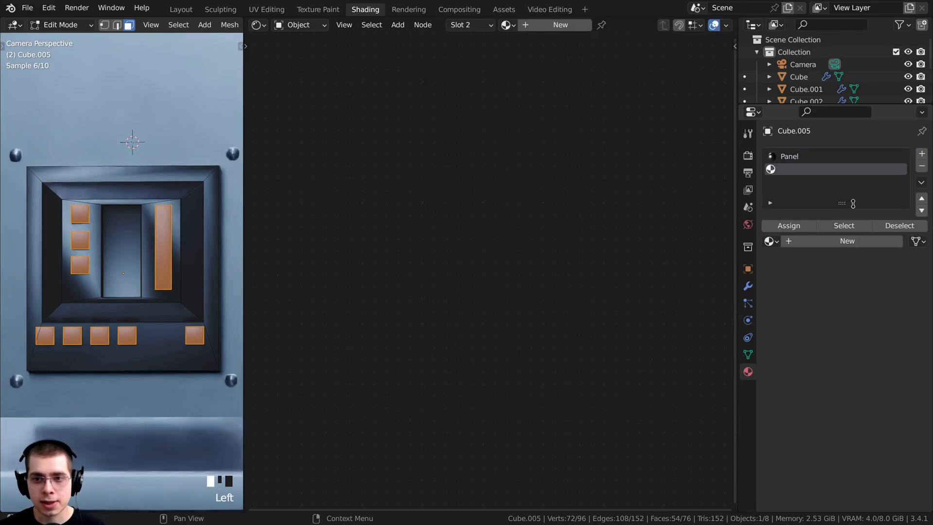
click(804, 241)
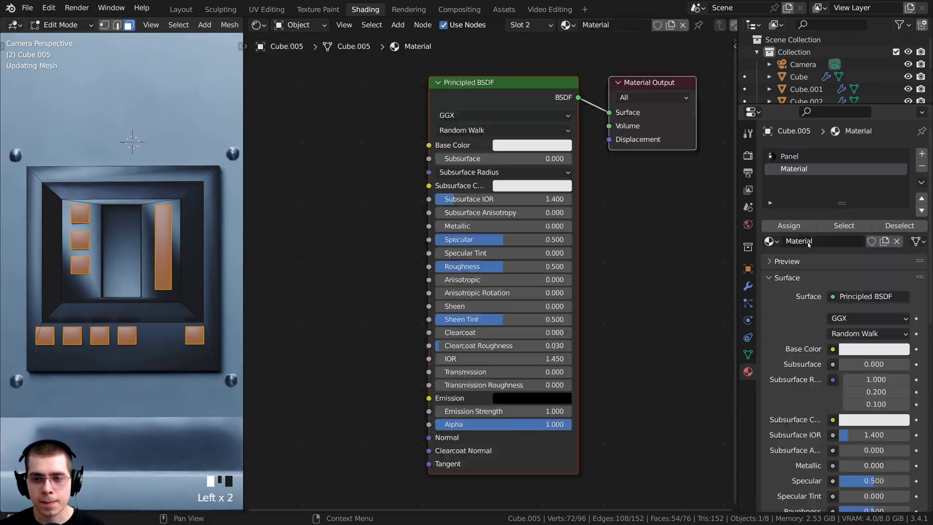
double_click(793, 170)
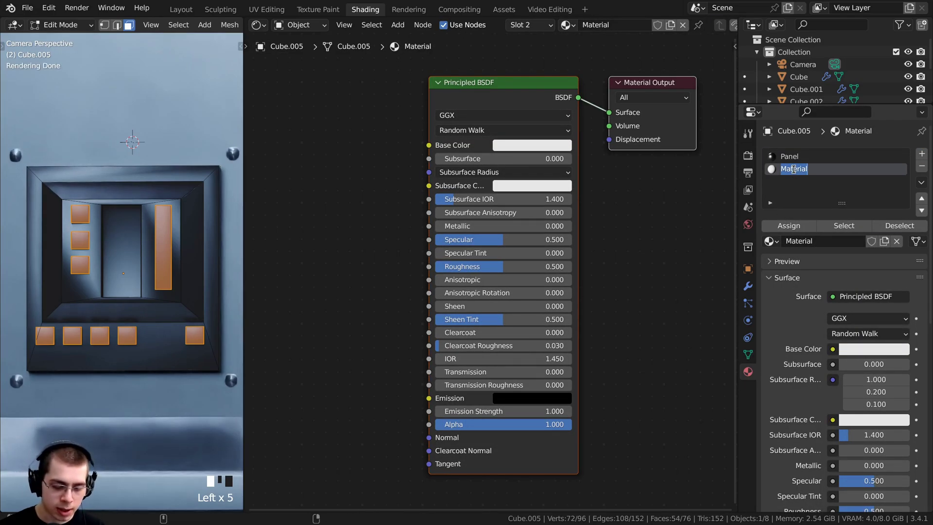
text(Button Lights)
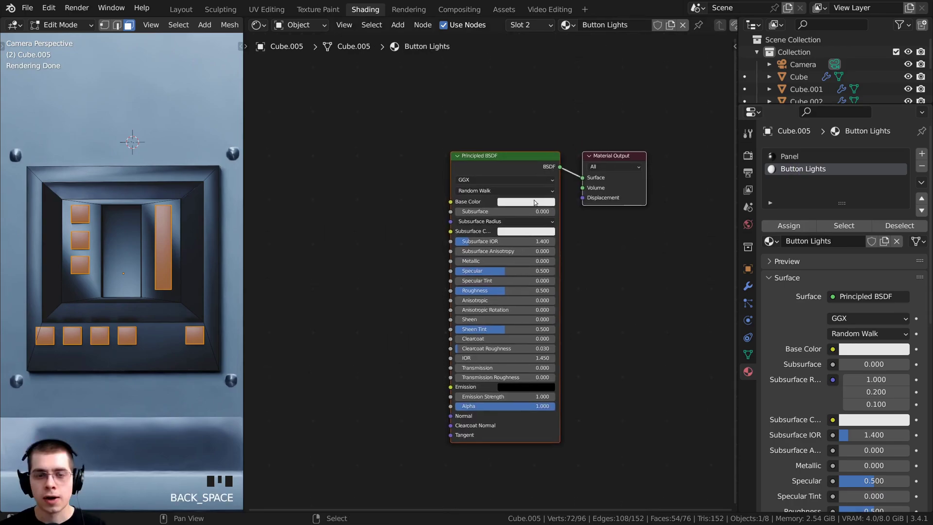
Replace the Principled BSDF in Button Lights with an Emission shader connected to the Material Output's Surface
scroll(535, 202, up, 1)
key(shift+a)
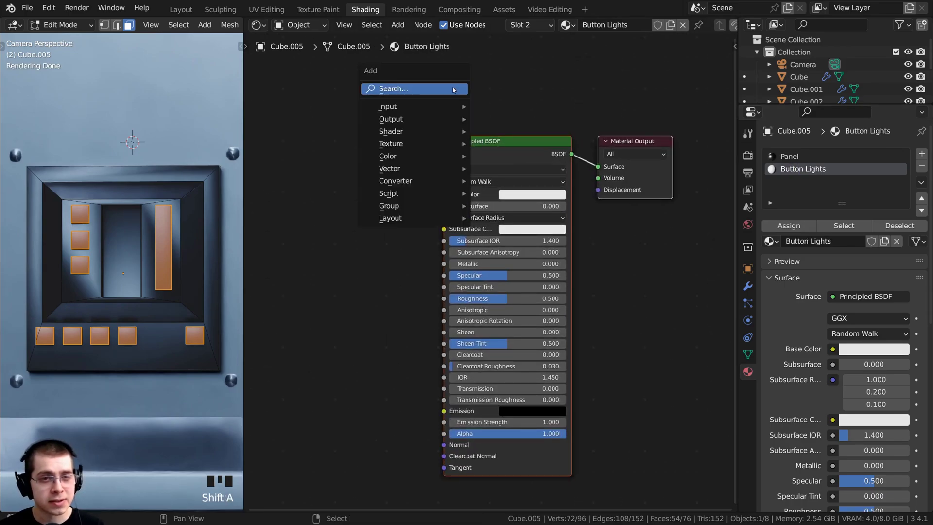
click(453, 88)
text(em)
key(Return)
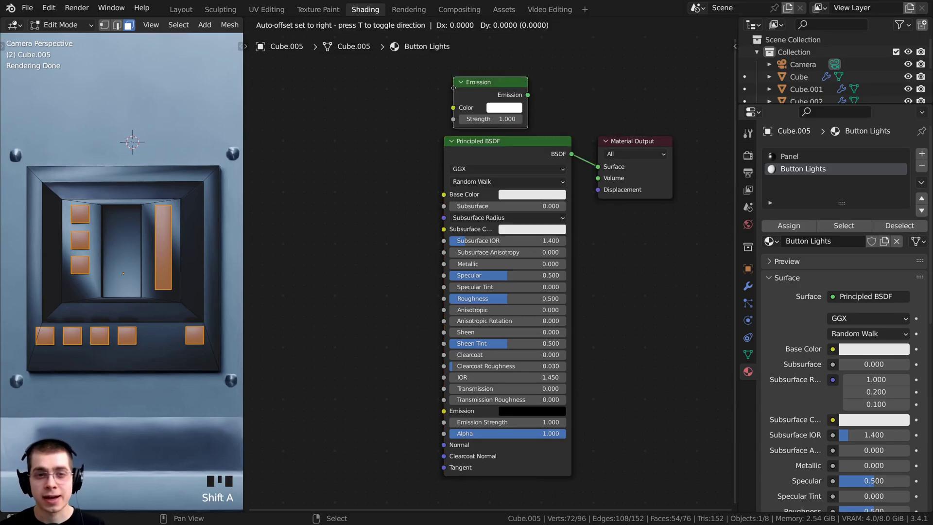
click(447, 86)
drag(487, 142, 465, 185)
drag(480, 82, 616, 149)
scroll(542, 113, up, 2)
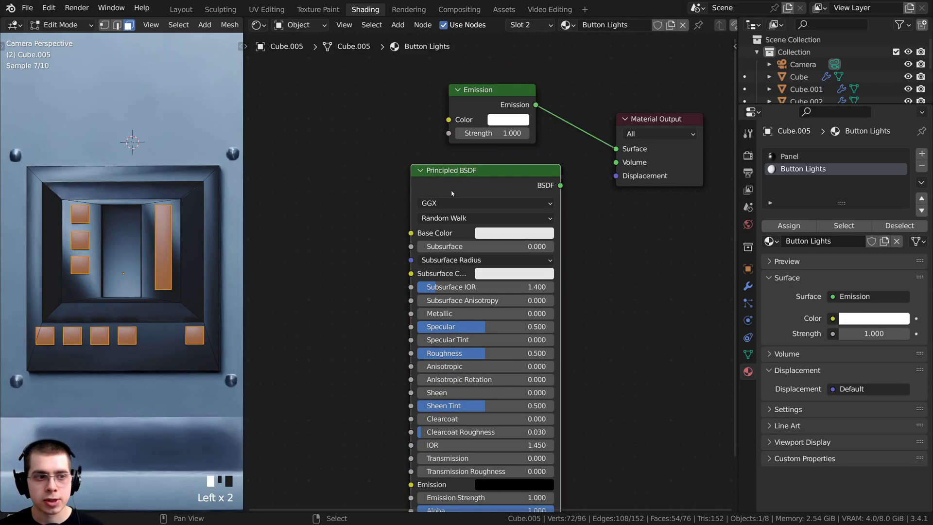
key(x)
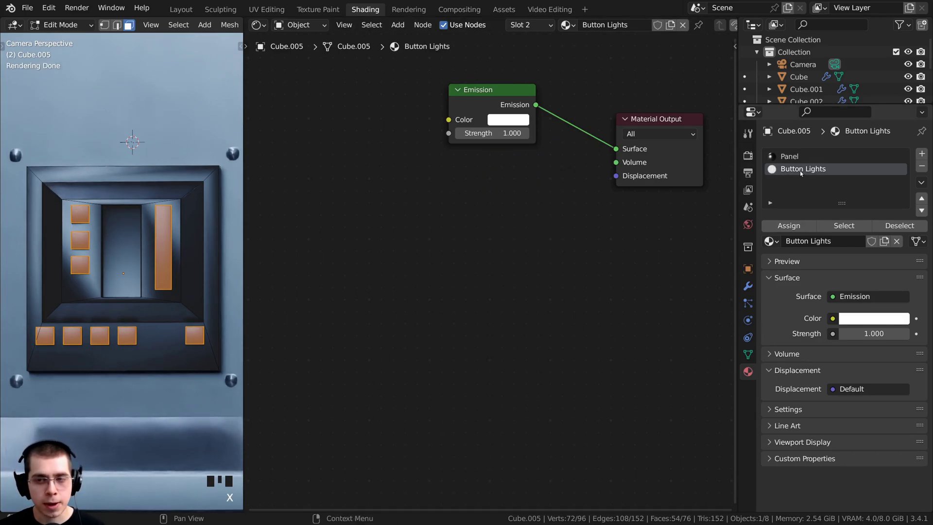
Assign Button Lights to the selected button faces, return to Object Mode, and set the Emission strength to 20
click(788, 225)
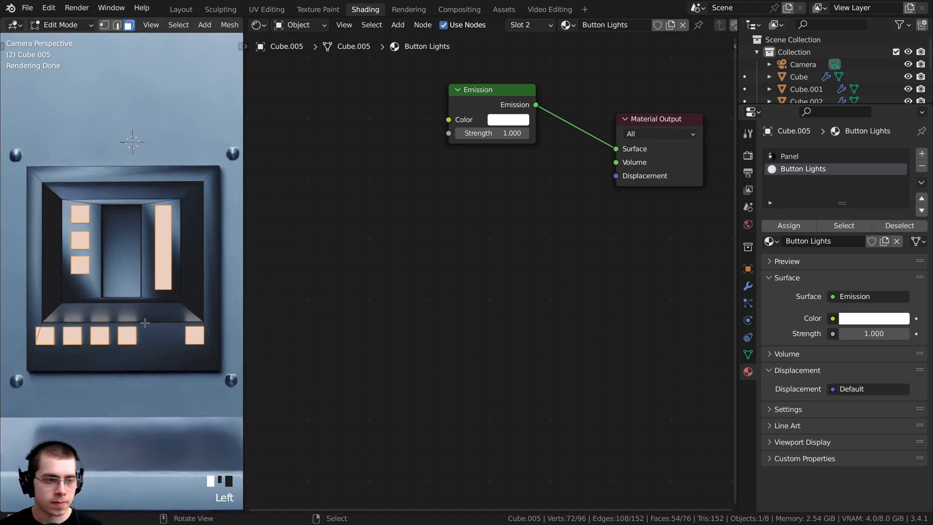
key(Tab)
click(458, 91)
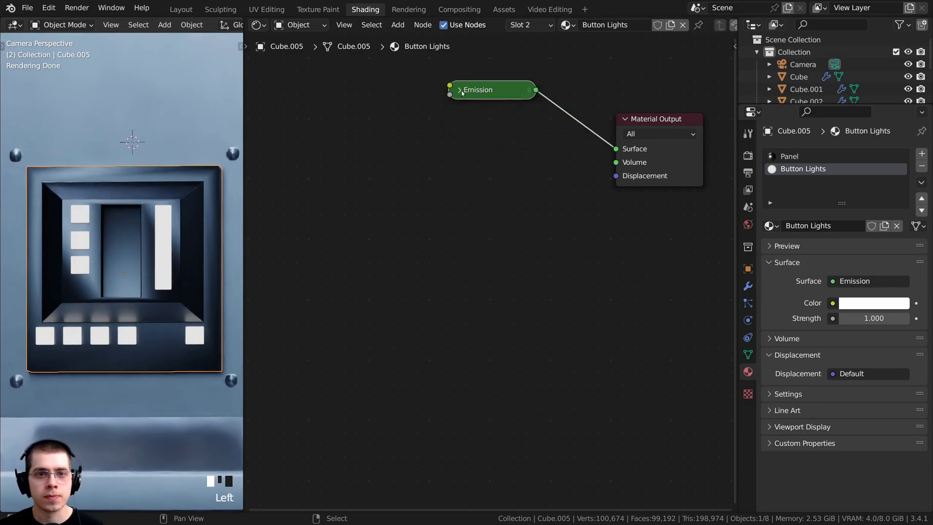
click(460, 90)
middle_drag(476, 92, 426, 167)
scroll(426, 167, up, 1)
drag(426, 166, 442, 184)
click(442, 217)
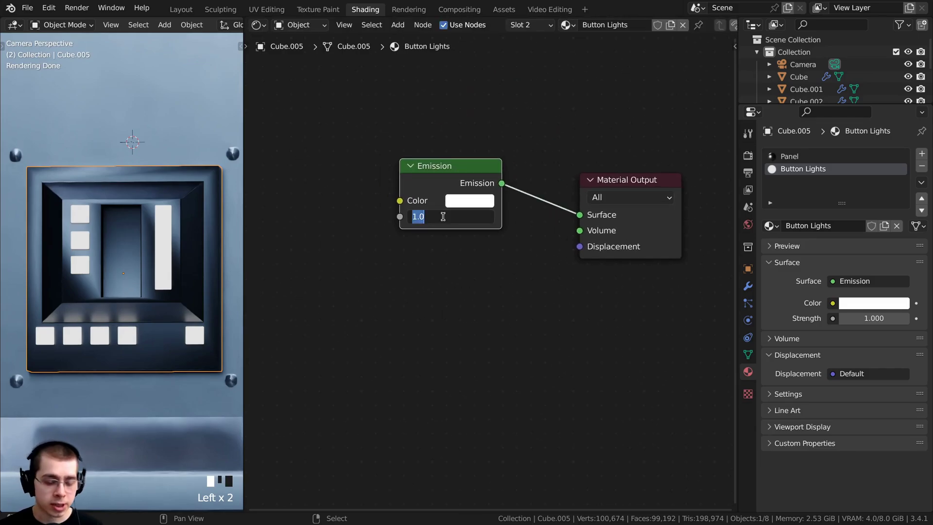
text(20)
key(Return)
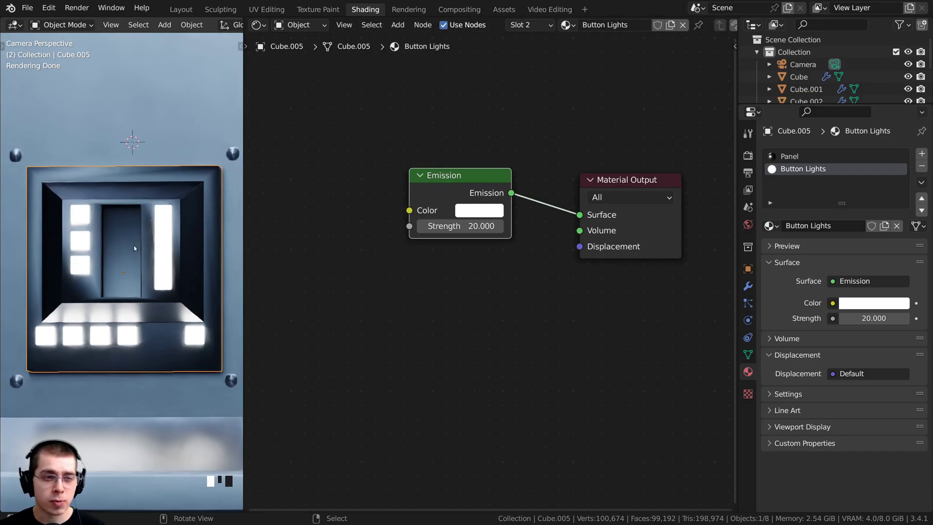
Tint the Emission colour of the Button Lights material a light blue
click(480, 211)
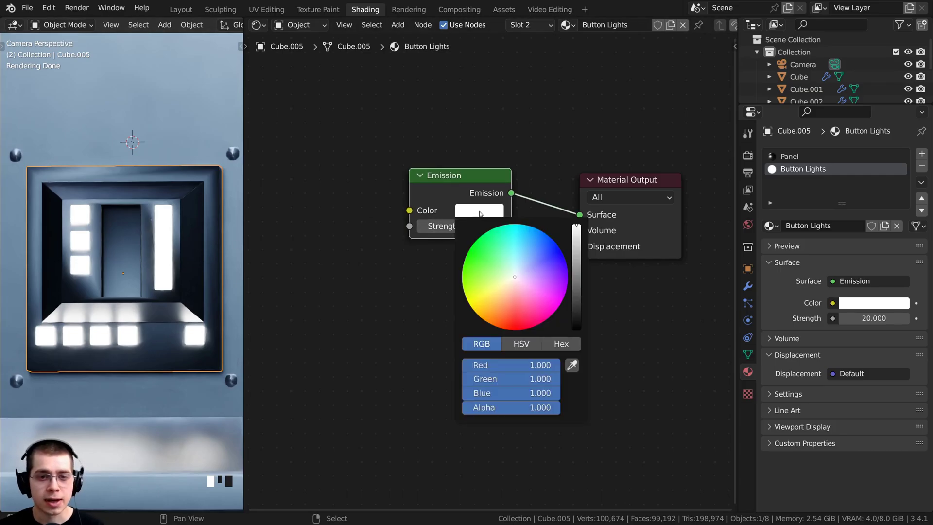
drag(522, 264, 524, 264)
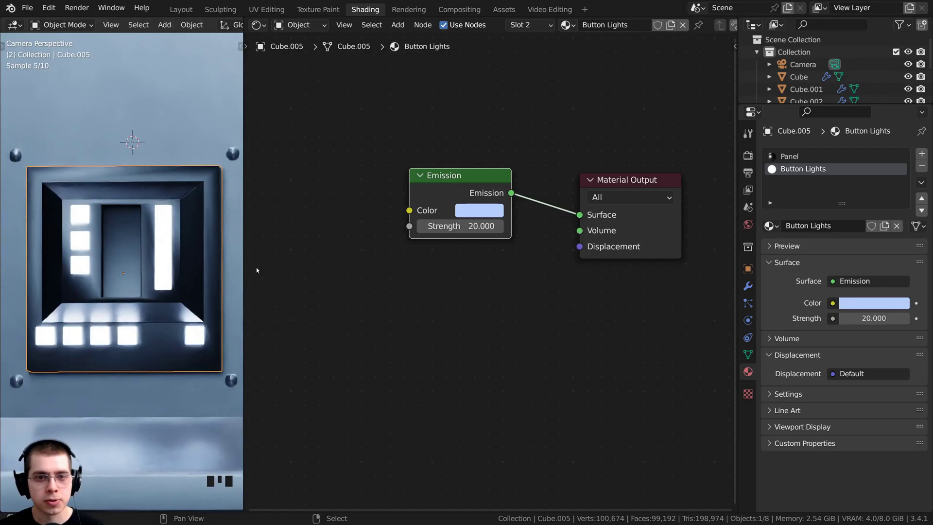
scroll(105, 267, down, 5)
scroll(106, 267, down, 6)
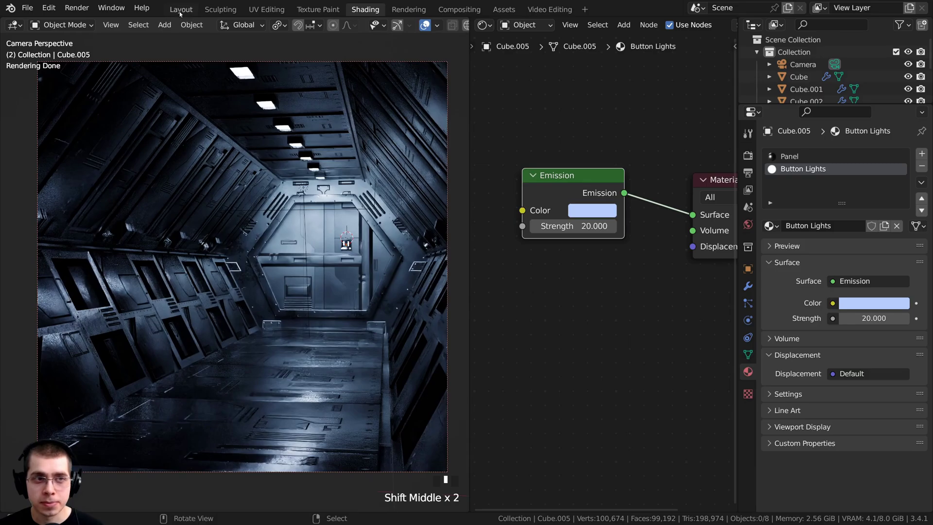
Switch to the Layout workspace and show its viewport in Rendered shading
click(180, 10)
key(z)
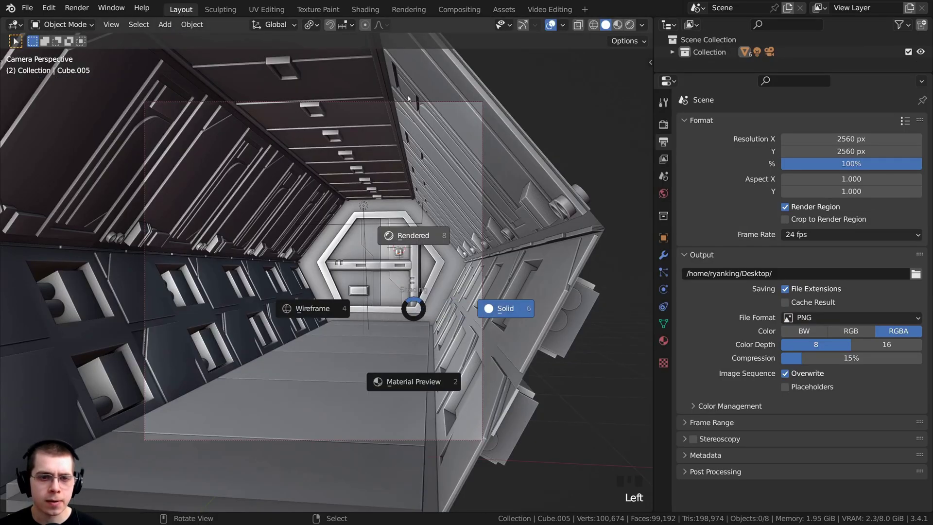
click(429, 129)
shift+middle_drag(490, 182, 501, 183)
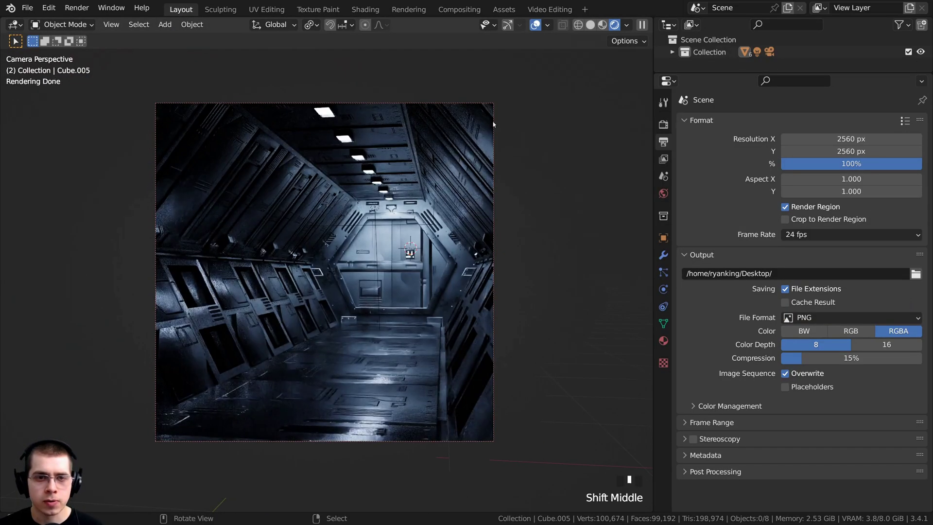
Select the camera and enable Depth of Field in its settings
right_click(488, 193)
right_click(491, 141)
right_click(491, 141)
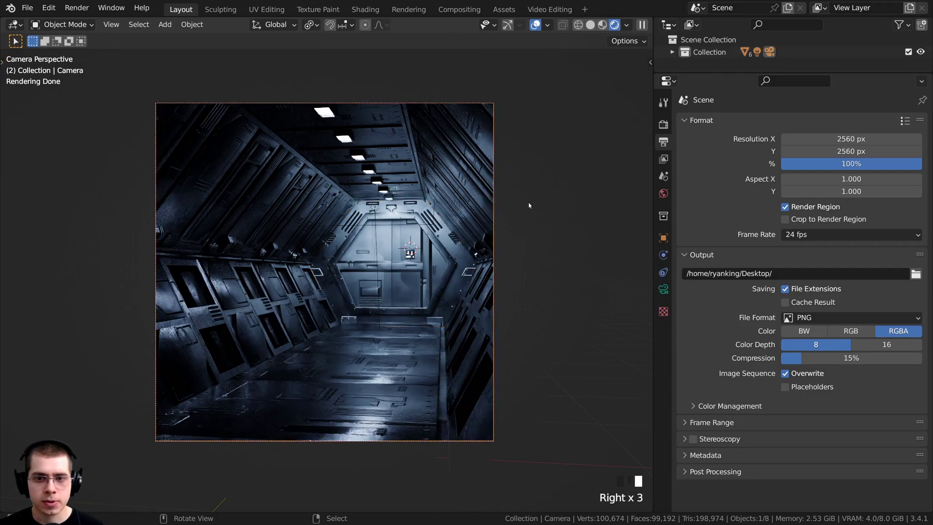
click(661, 291)
scroll(340, 272, up, 2)
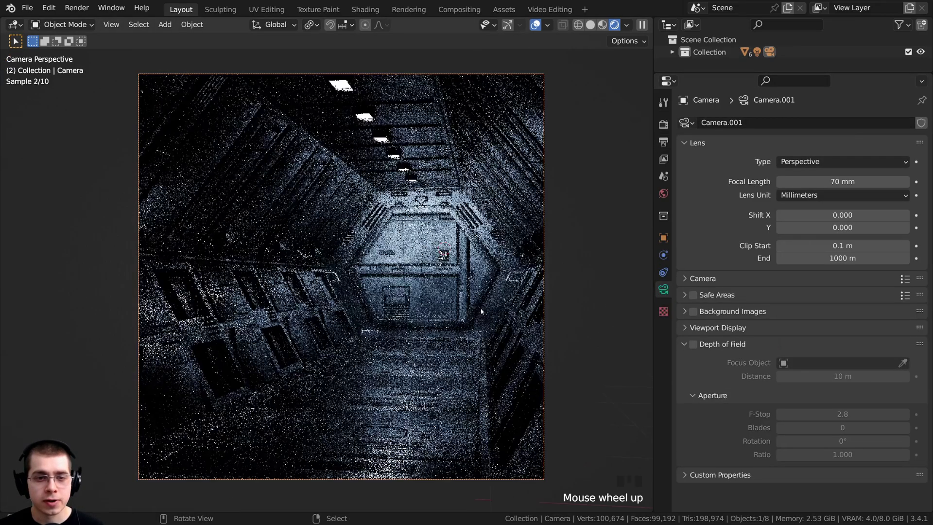
click(692, 344)
Pick the control panel on the door, Cube.005, as the camera's depth-of-field focus object
shift+middle_drag(639, 479, 624, 478)
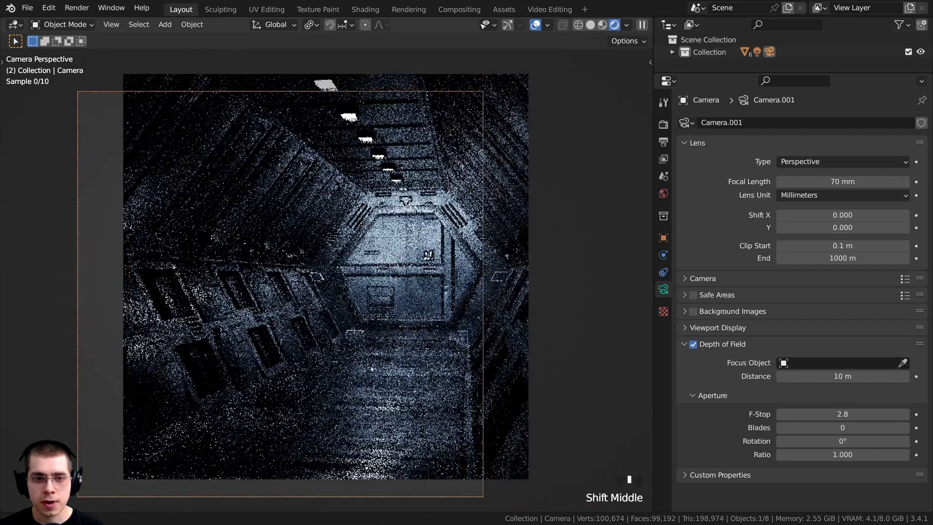
scroll(625, 478, up, 5)
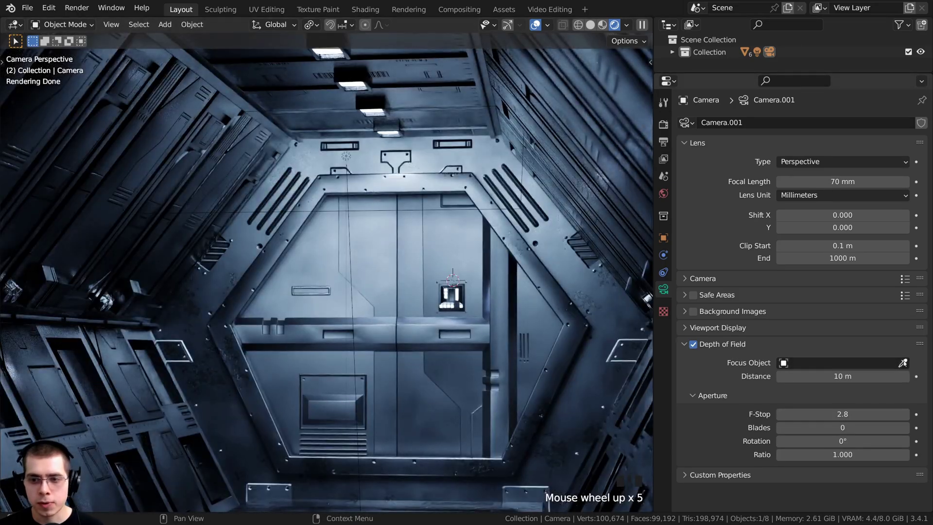
click(902, 362)
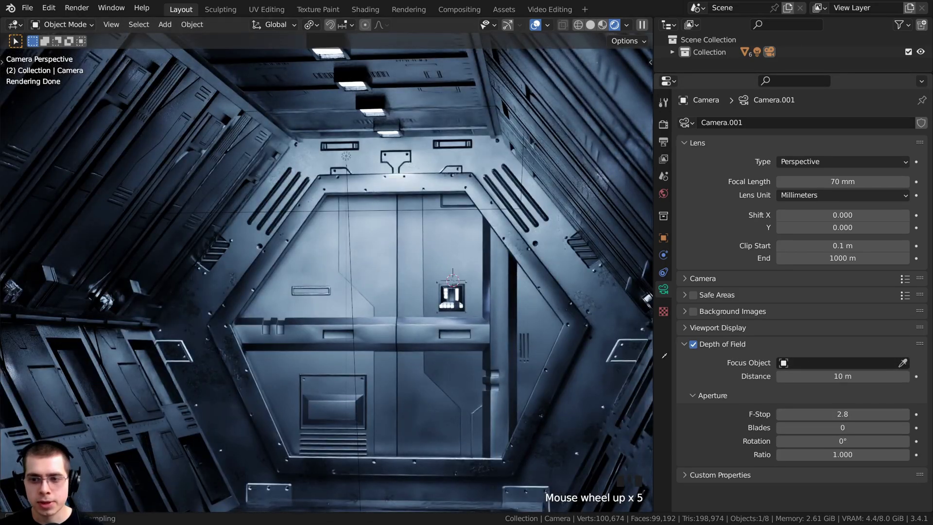
click(449, 283)
scroll(440, 313, down, 5)
shift+middle_drag(440, 313, 480, 298)
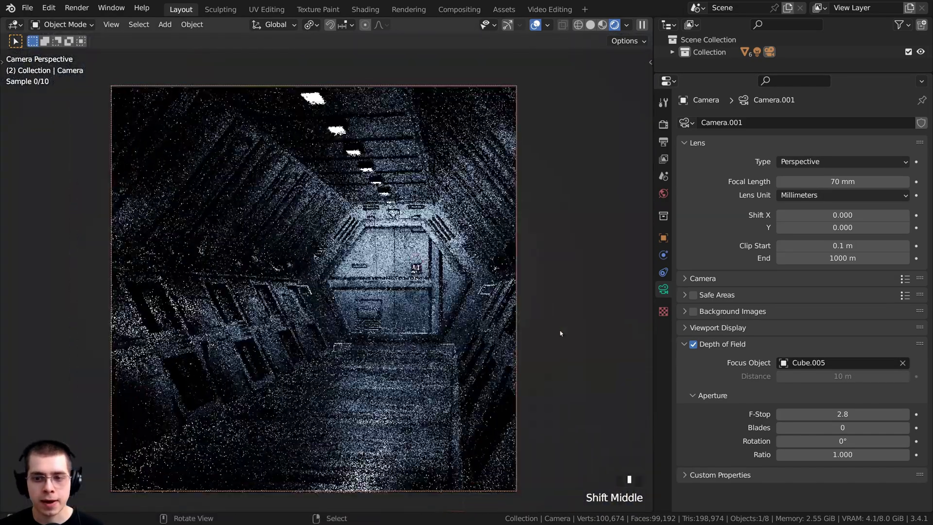
Test the depth-of-field blur with an F-Stop of 0.1, raising it in small increments to 1.9
drag(842, 413, 797, 414)
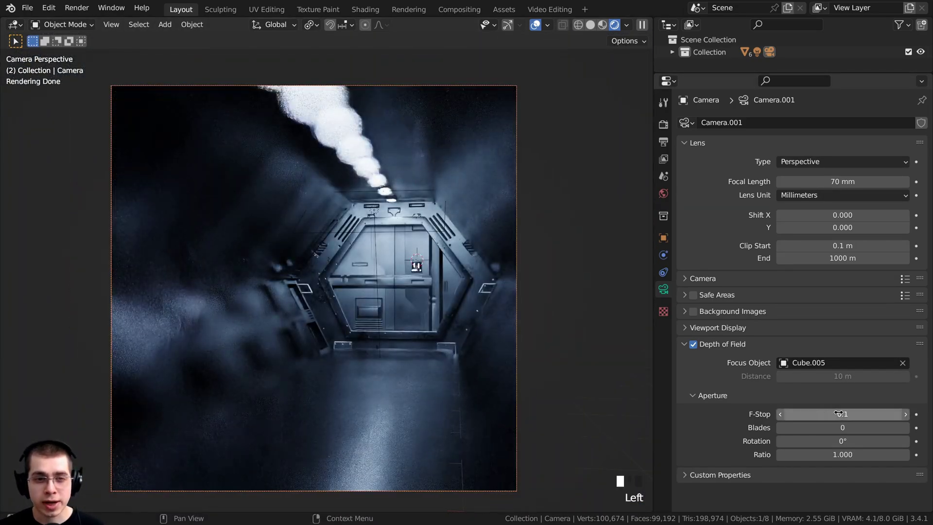
shift+middle_drag(251, 227, 358, 387)
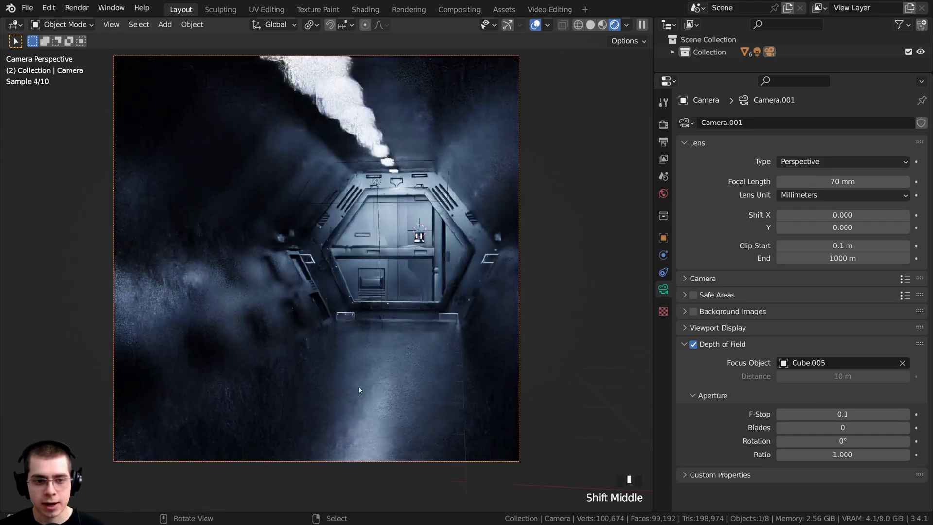
click(906, 414)
click(905, 414)
click(906, 414)
click(906, 414)
click(905, 414)
click(905, 414)
click(906, 414)
click(905, 414)
click(905, 414)
click(906, 414)
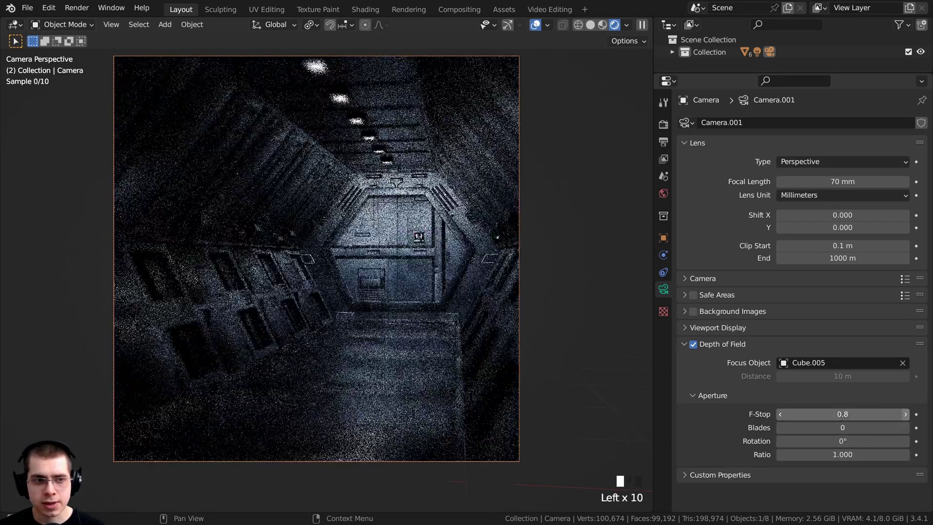
click(905, 413)
click(906, 414)
click(905, 414)
click(906, 414)
click(905, 414)
click(906, 414)
click(906, 414)
click(905, 414)
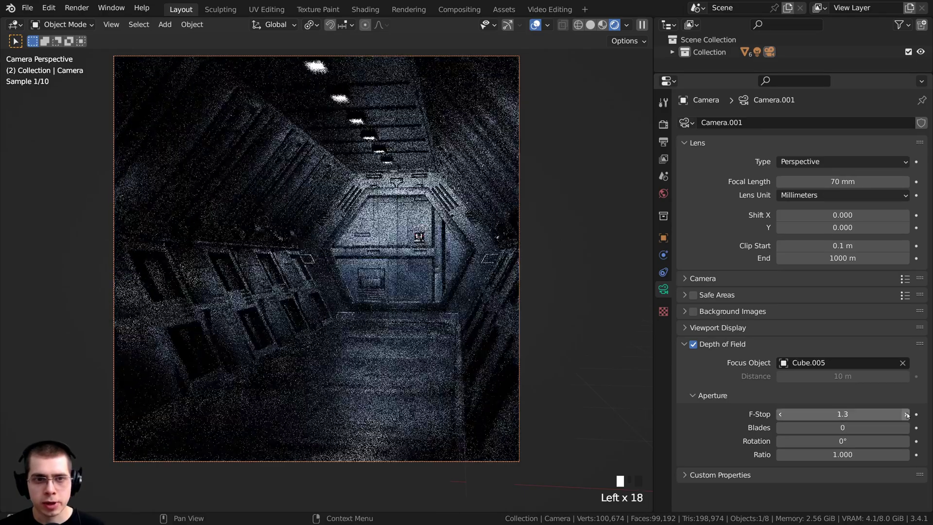
click(906, 414)
click(906, 414)
click(906, 414)
click(906, 414)
click(906, 414)
click(905, 414)
click(905, 414)
click(906, 414)
click(906, 414)
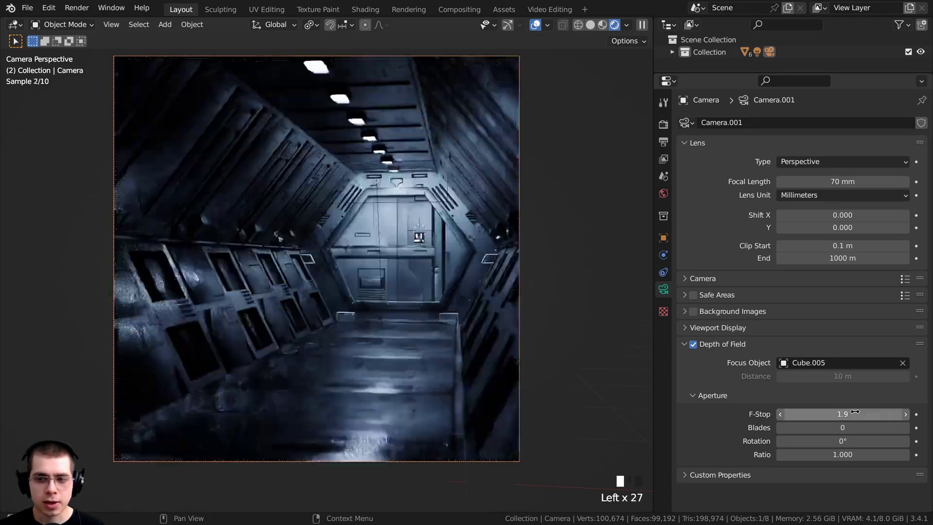
Set the camera's F-Stop to 3.5 and inspect the blur on the foreground floor
click(850, 412)
text(3.)
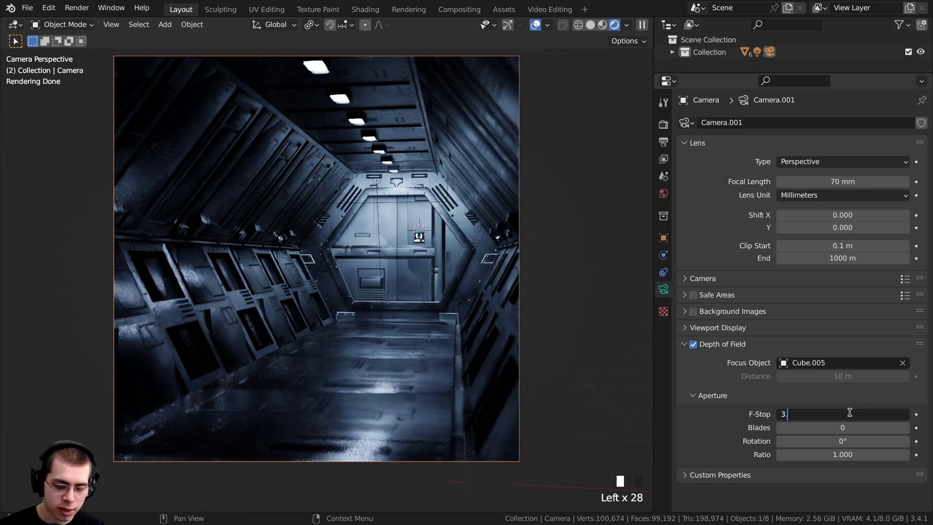
text(5)
key(Return)
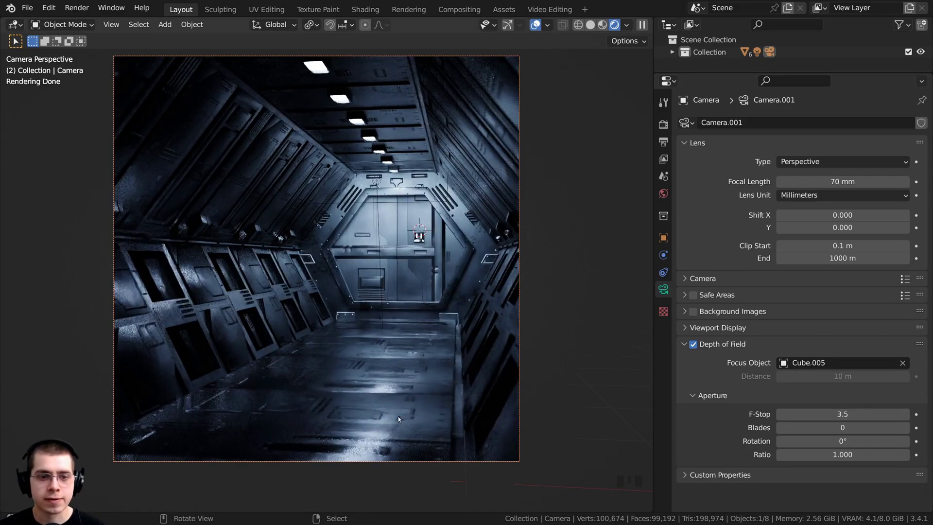
scroll(398, 416, up, 4)
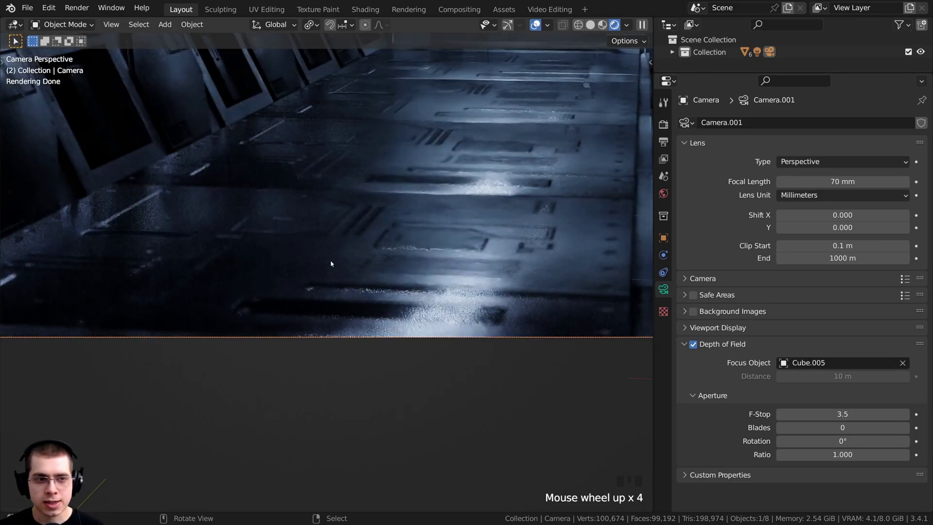
scroll(331, 264, down, 4)
shift+middle_drag(331, 264, 311, 340)
shift+middle_drag(447, 300, 432, 269)
scroll(434, 267, up, 1)
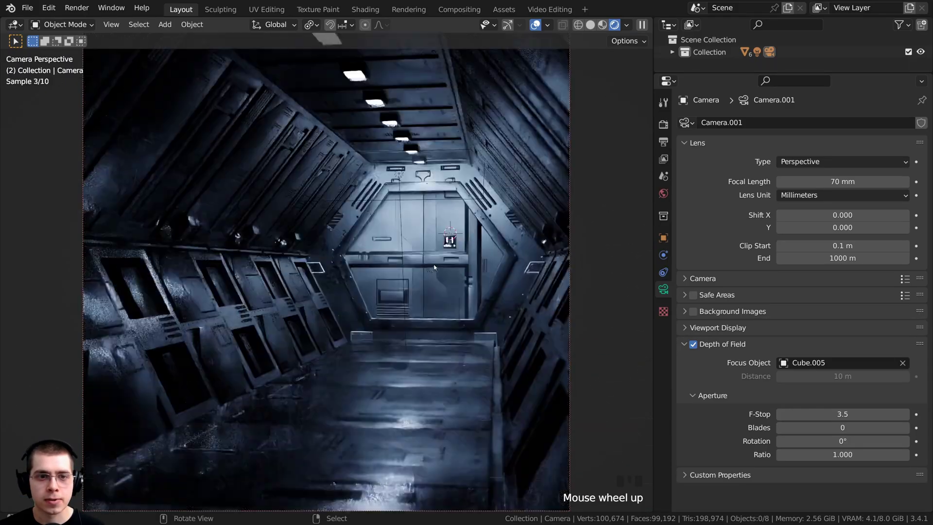
Leave the area light in place, deselect all objects and save the file
key(g)
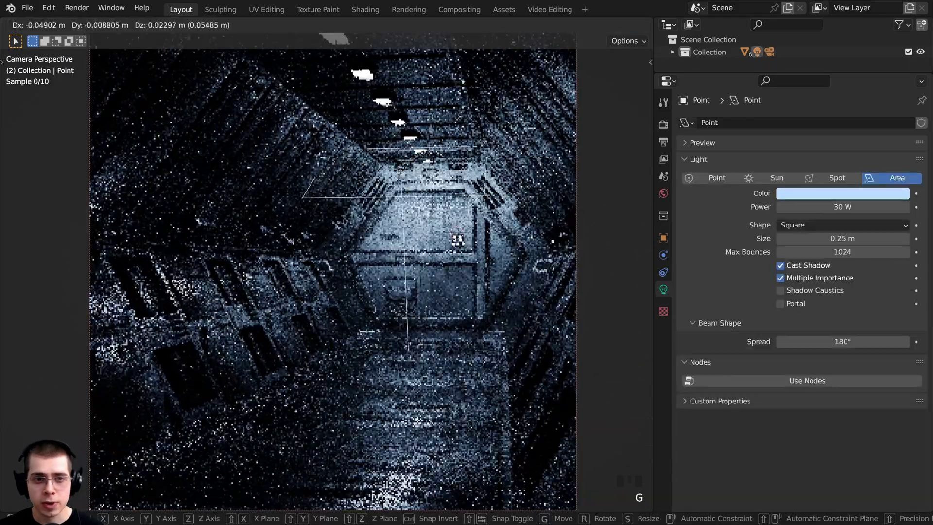
right_click(433, 333)
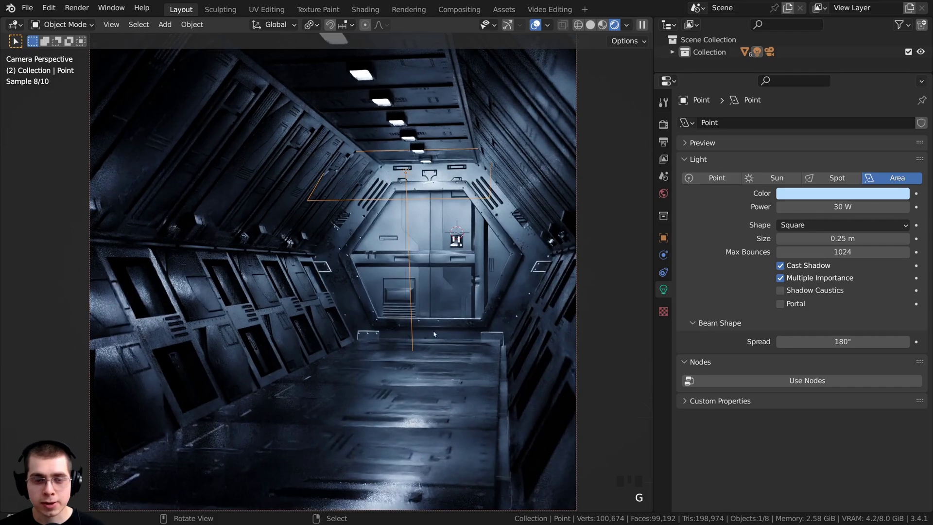
scroll(469, 226, down, 1)
key(ctrl+s)
right_click(318, 246)
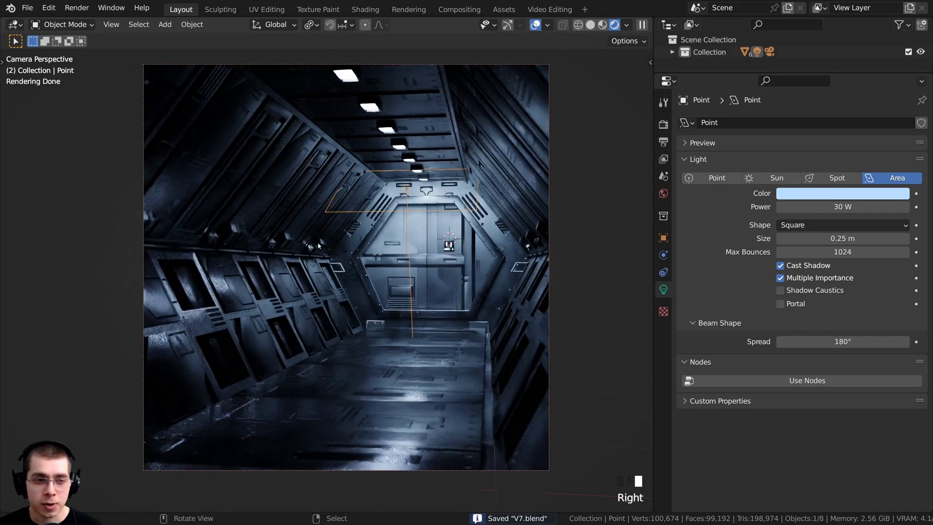
key(alt+a)
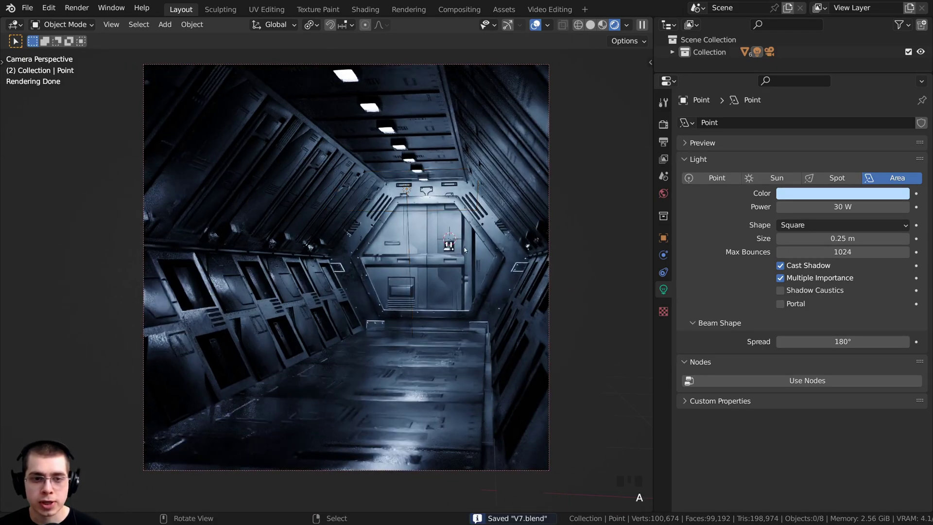
shift+middle_drag(455, 326, 457, 334)
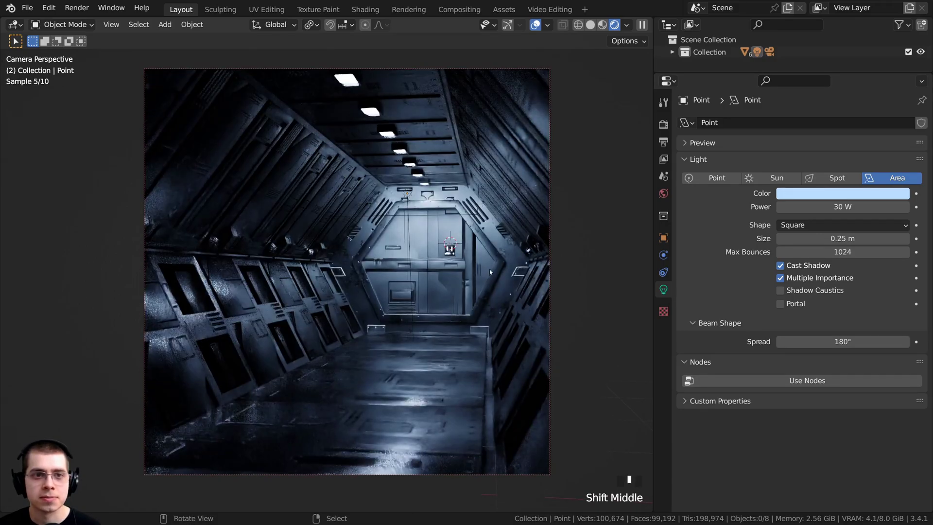
key(ctrl+s)
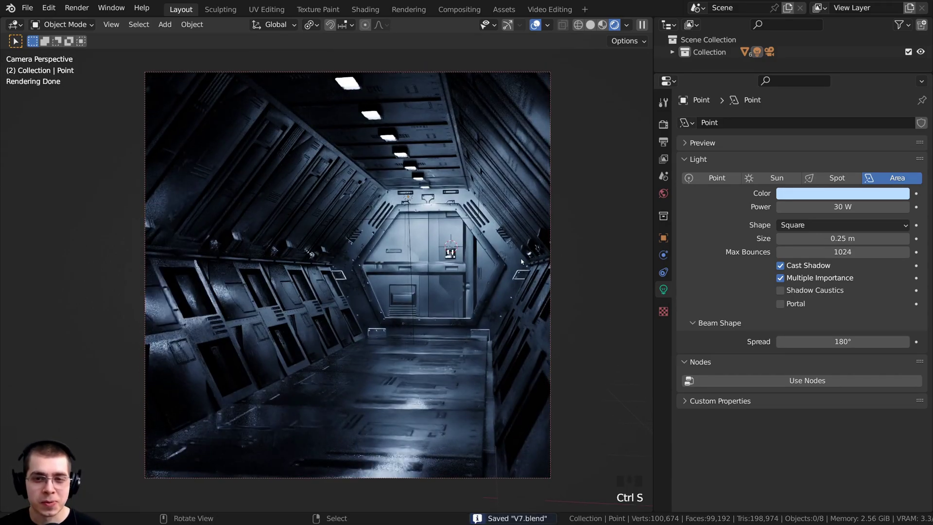
Set the Cycles final render samples to 500
click(663, 141)
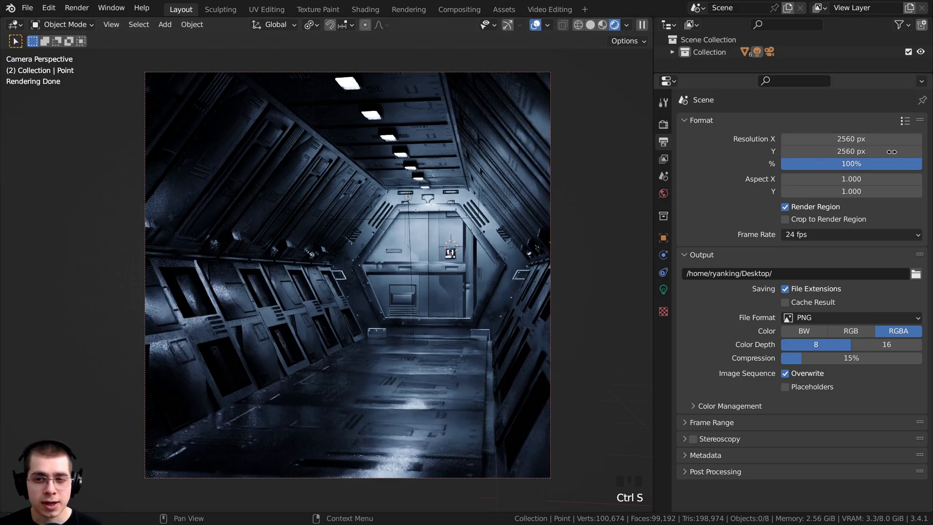
click(664, 125)
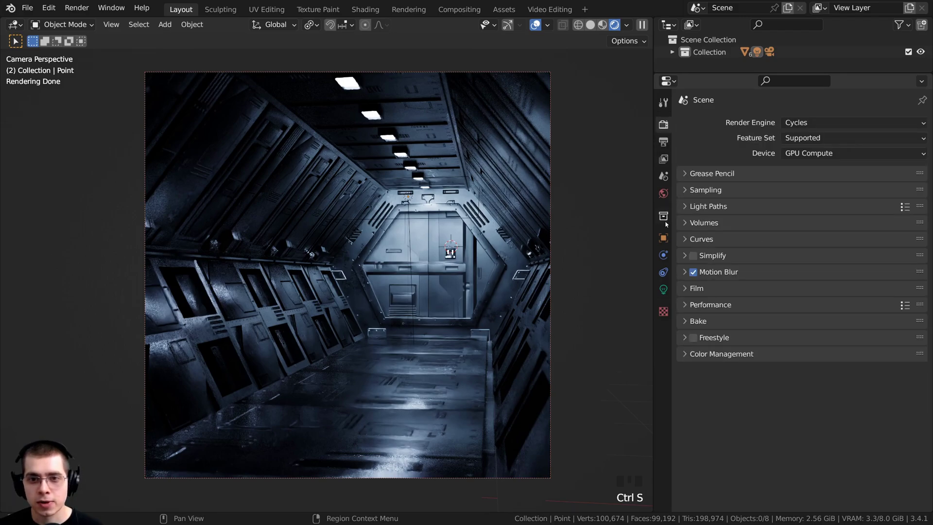
click(681, 195)
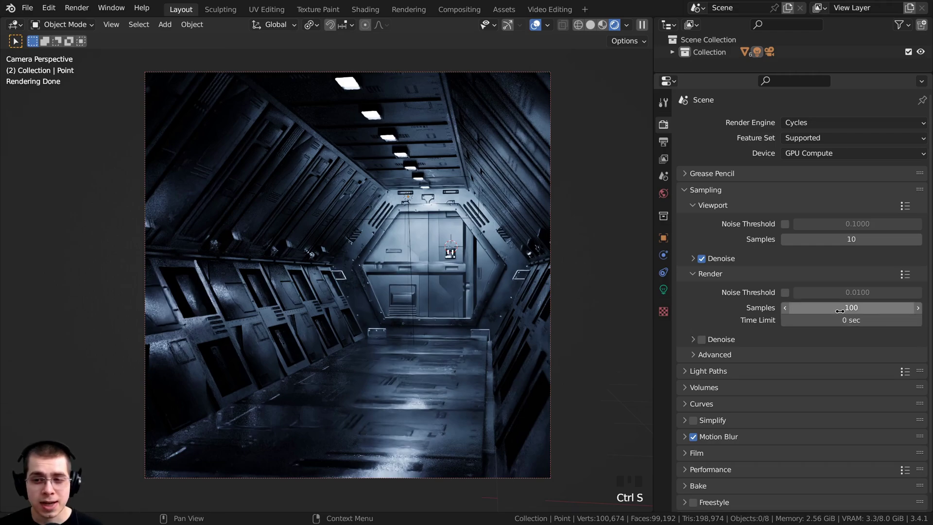
drag(839, 311, 839, 311)
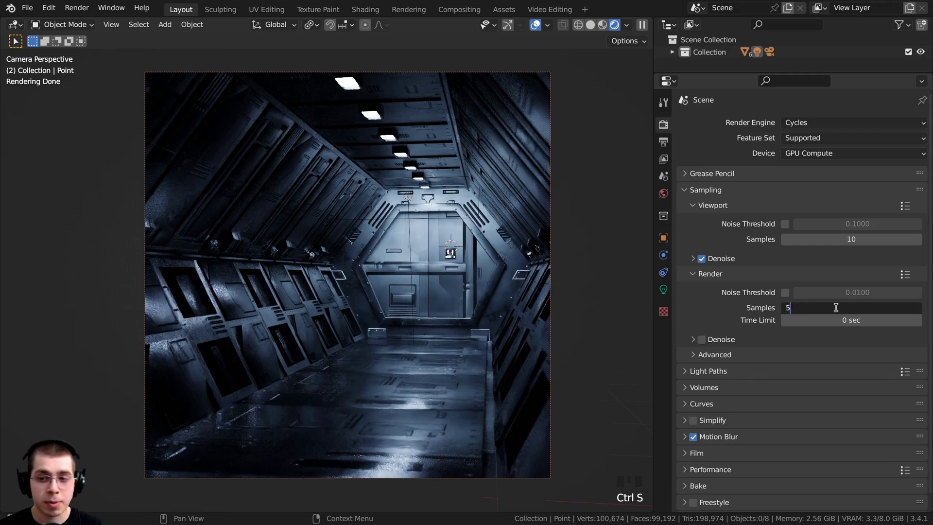
key(Return)
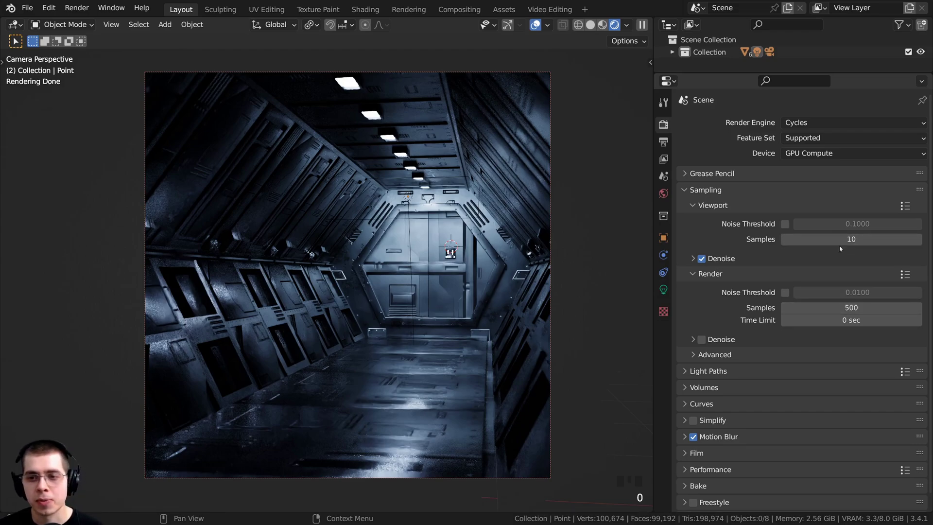
Clear the object selection and render the final still image of the corridor
key(a)
key(a)
key(a)
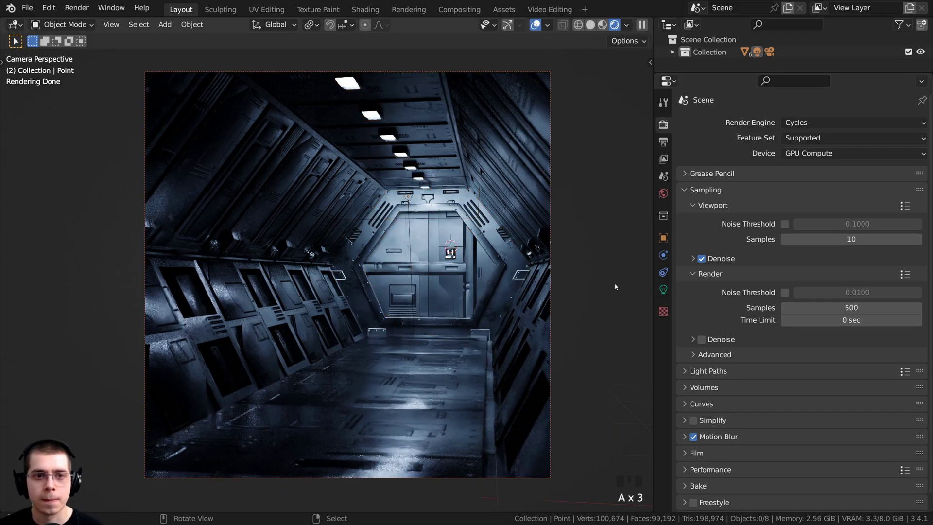
shift+middle_drag(365, 359, 371, 361)
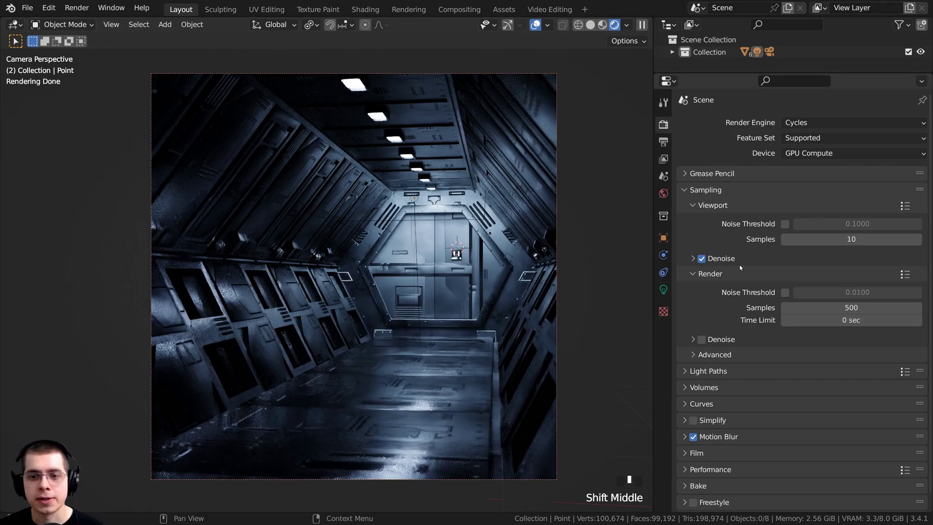
shift+middle_drag(266, 73, 263, 72)
click(75, 8)
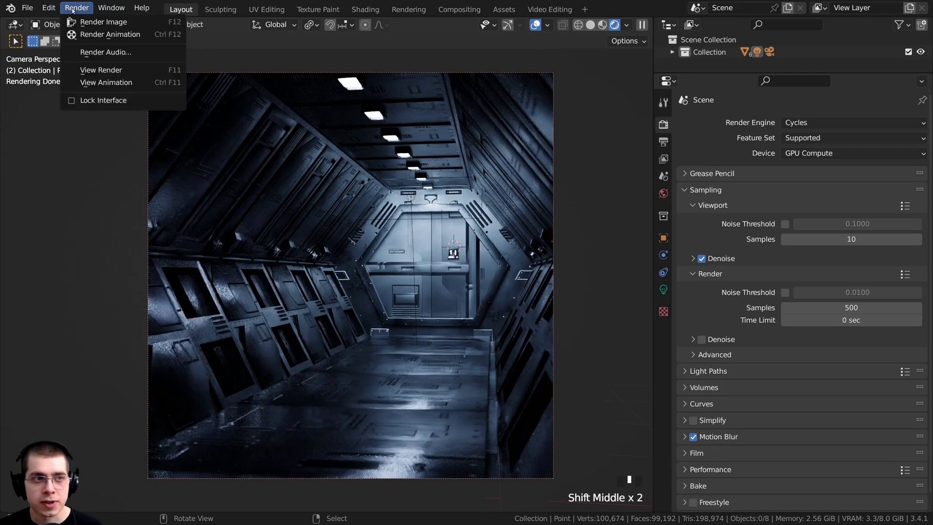
click(137, 23)
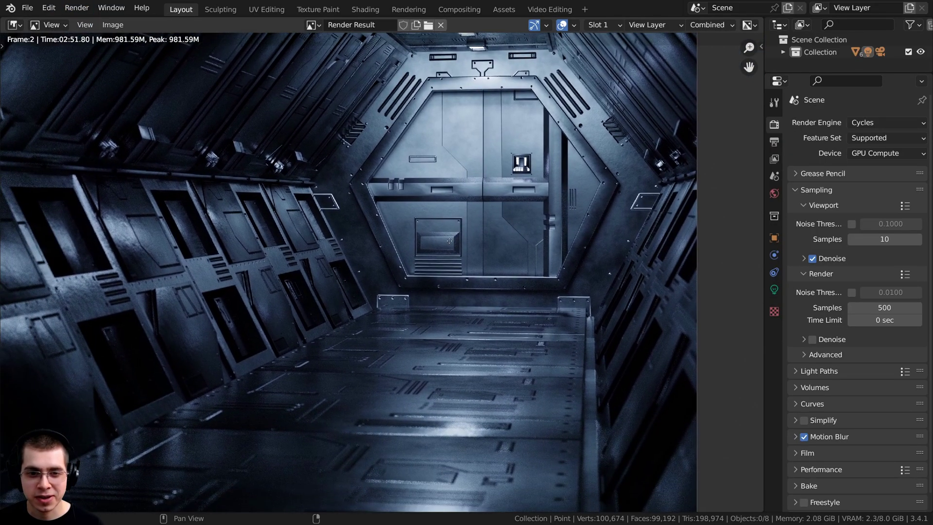
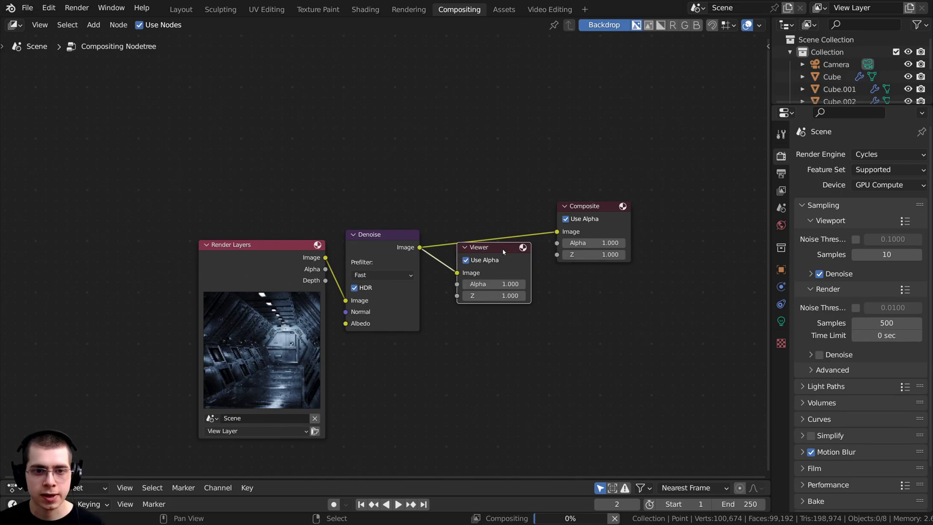
Move the Viewer and Composite nodes away from Denoise, stack Composite above Viewer, and disable Use Alpha on the Composite node
drag(503, 251, 604, 280)
drag(527, 204, 634, 392)
click(566, 219)
key(g)
click(54, 202)
scroll(452, 188, down, 2)
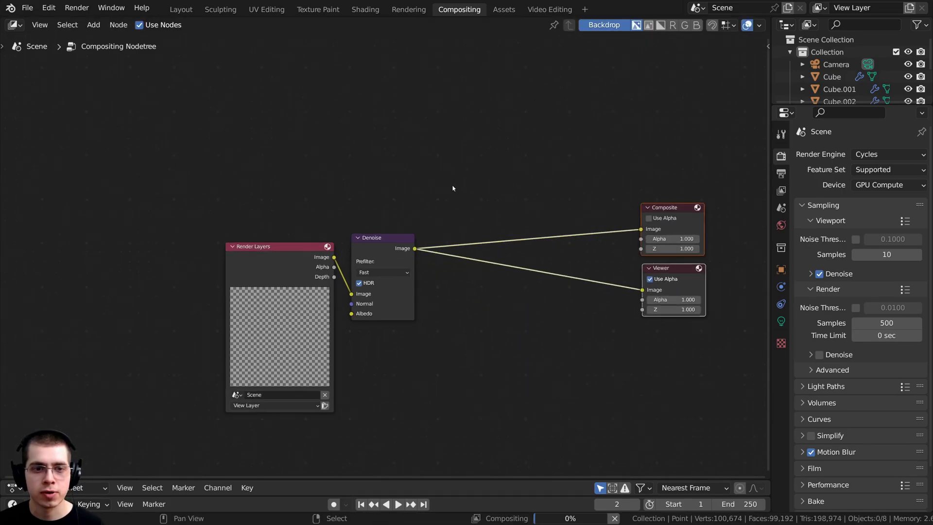
Select the Render Layers and Denoise nodes and move them farther from the output nodes to make room for effects
scroll(452, 188, down, 1)
middle_drag(483, 183, 529, 212)
drag(528, 213, 329, 293)
key(g)
click(270, 288)
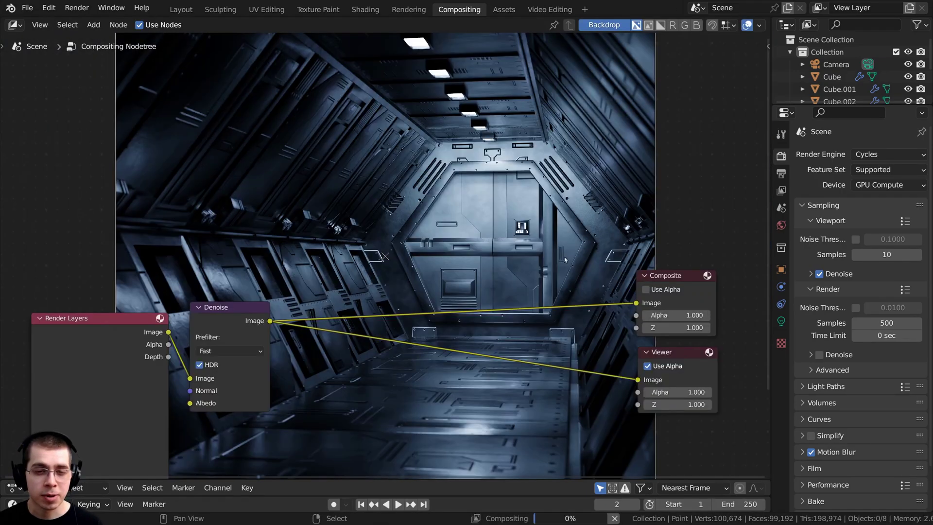
Insert a shared reroute on the links to Composite and Viewer and place it just before these two nodes
middle_drag(564, 257, 594, 227)
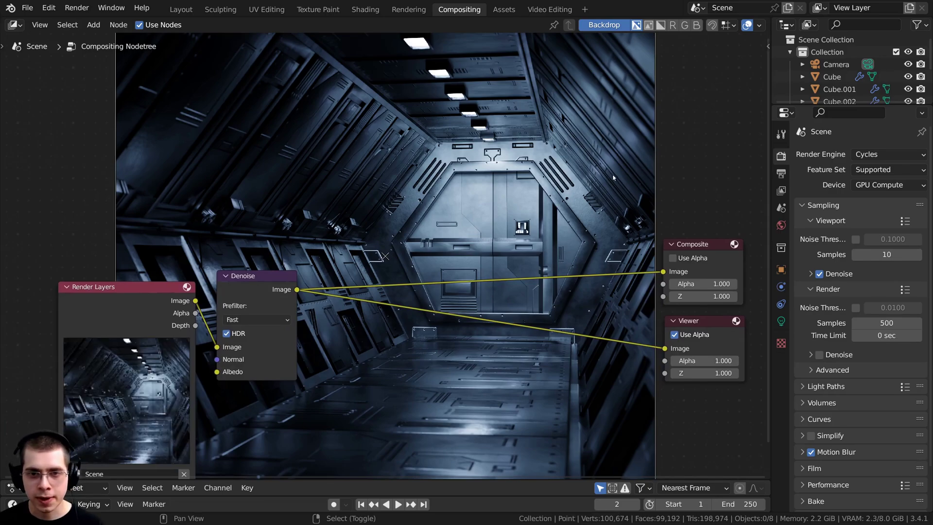
shift+right_drag(613, 178, 627, 389)
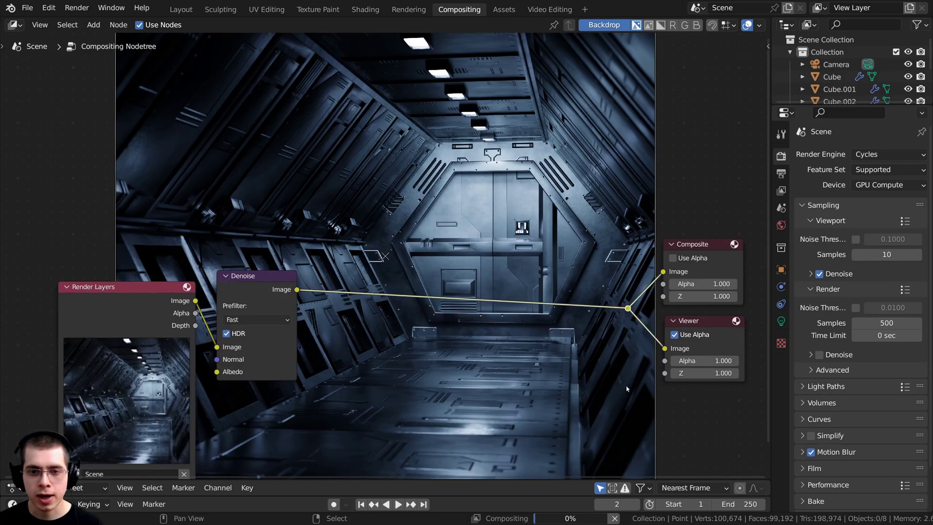
drag(628, 305, 649, 299)
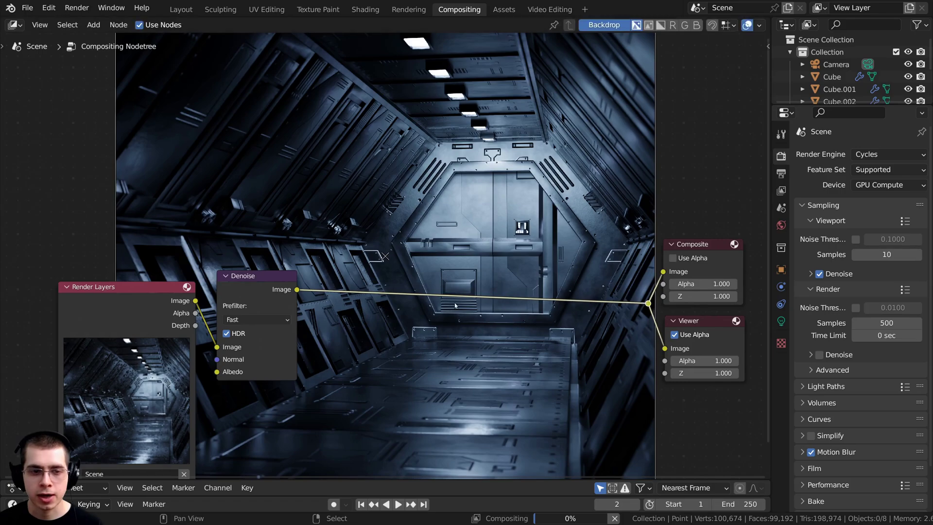
Add an RGB Curves node and insert it on the link between Denoise and the reroute
middle_drag(262, 277, 296, 260)
scroll(296, 261, up, 1)
drag(296, 263, 288, 275)
middle_drag(288, 275, 277, 279)
key(shift+a)
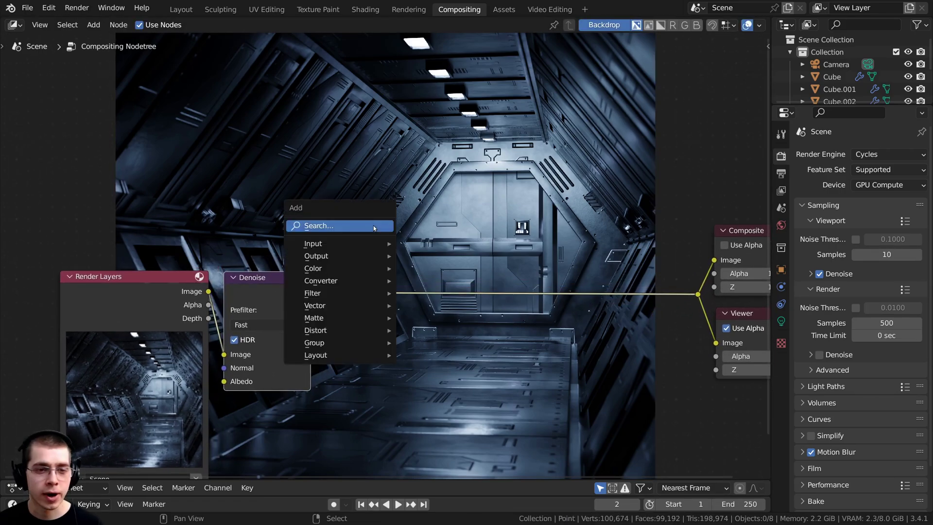
click(376, 226)
text(rgb)
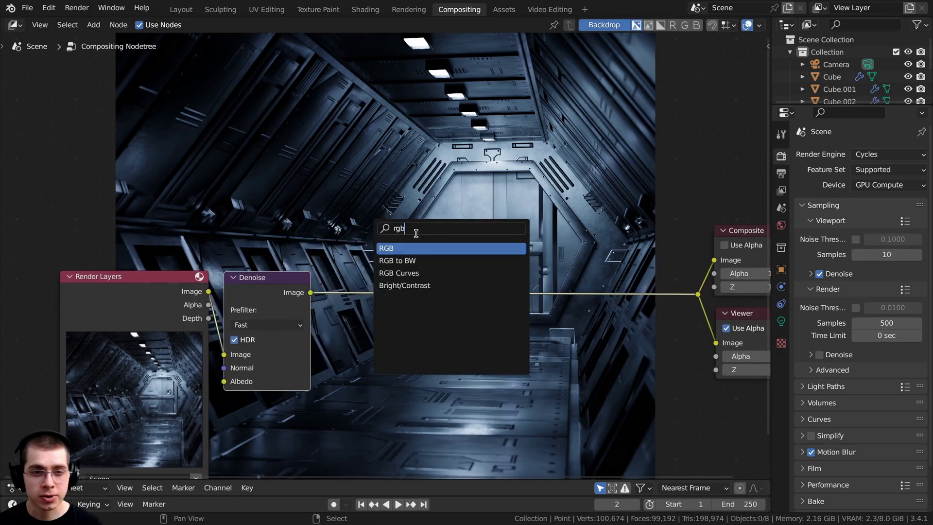
key(Down)
key(Down)
key(Return)
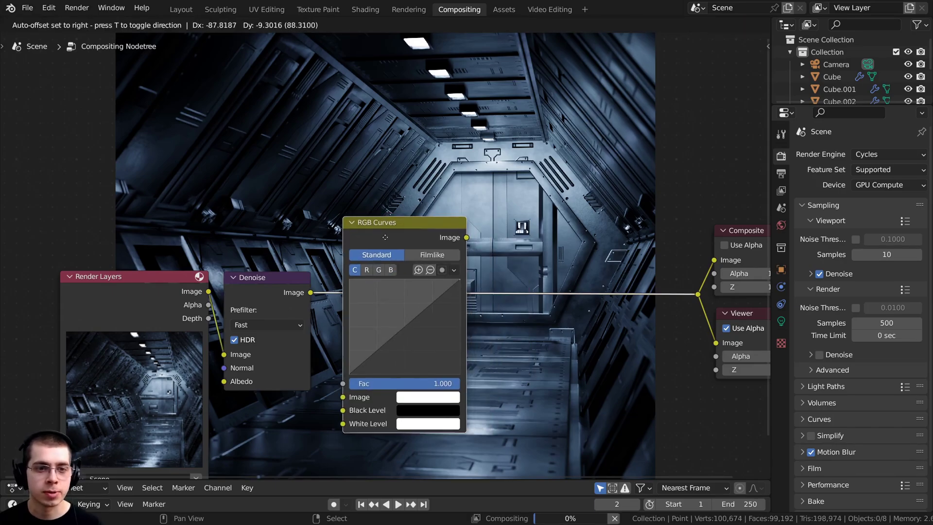
click(384, 237)
Select the Denoise node and mute it
scroll(497, 337, up, 2)
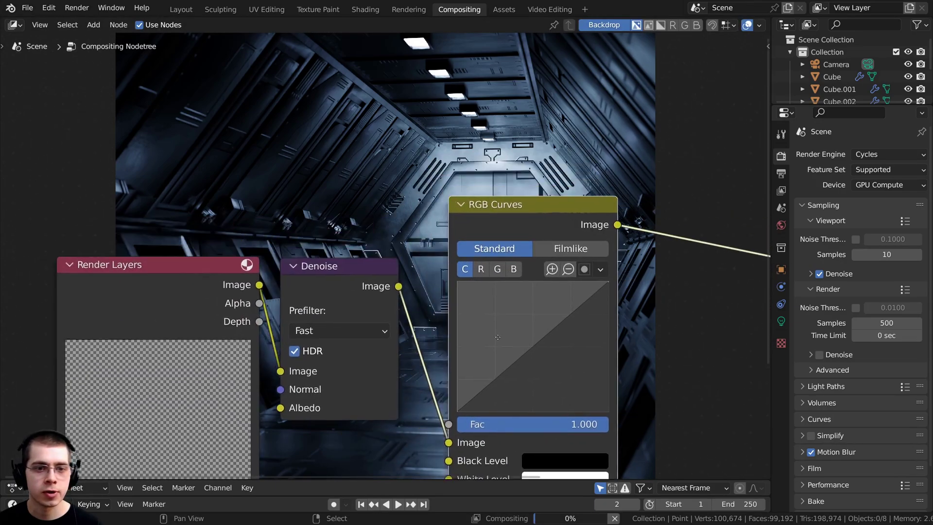
scroll(498, 337, down, 2)
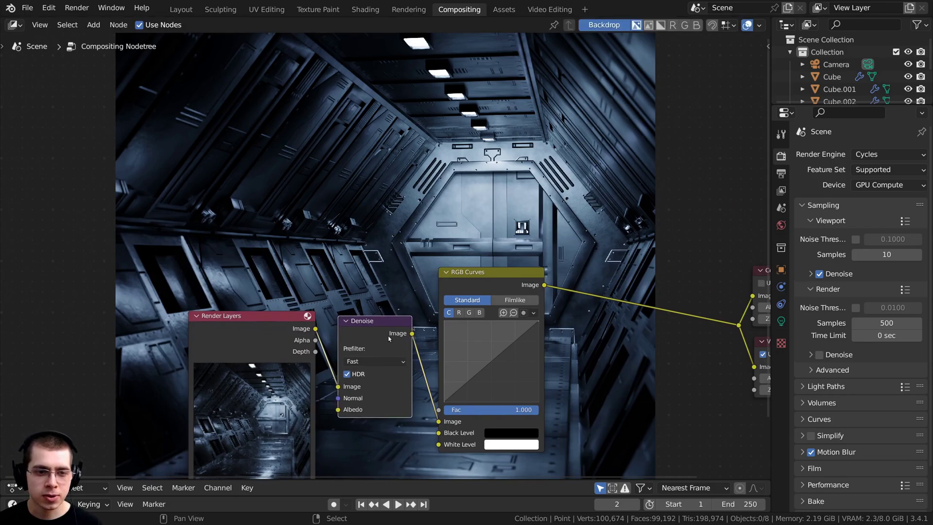
scroll(391, 345, up, 1)
drag(391, 346, 398, 343)
middle_drag(401, 340, 385, 324)
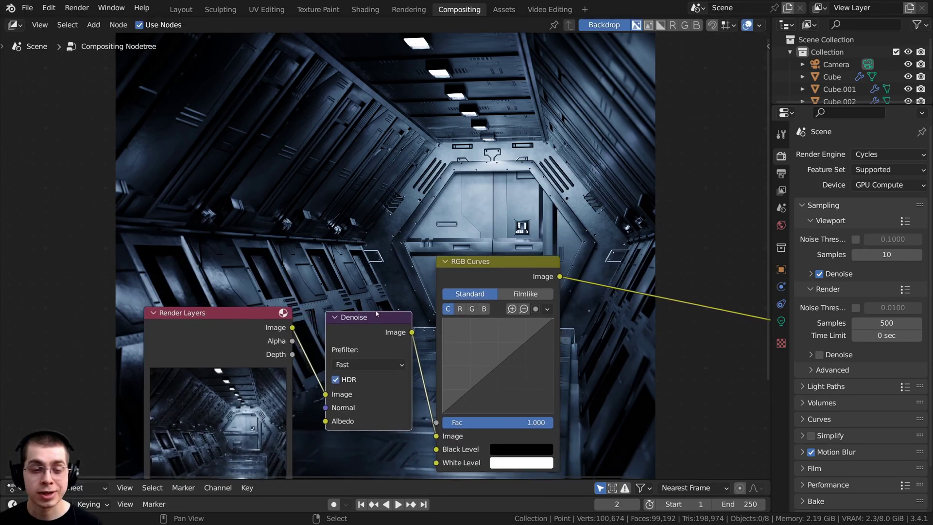
key(m)
Brighten the image by adding a raised point at about 0.6, 0.7 on the RGB Curves combined curve
scroll(472, 278, down, 1)
middle_drag(472, 278, 441, 333)
drag(442, 333, 458, 321)
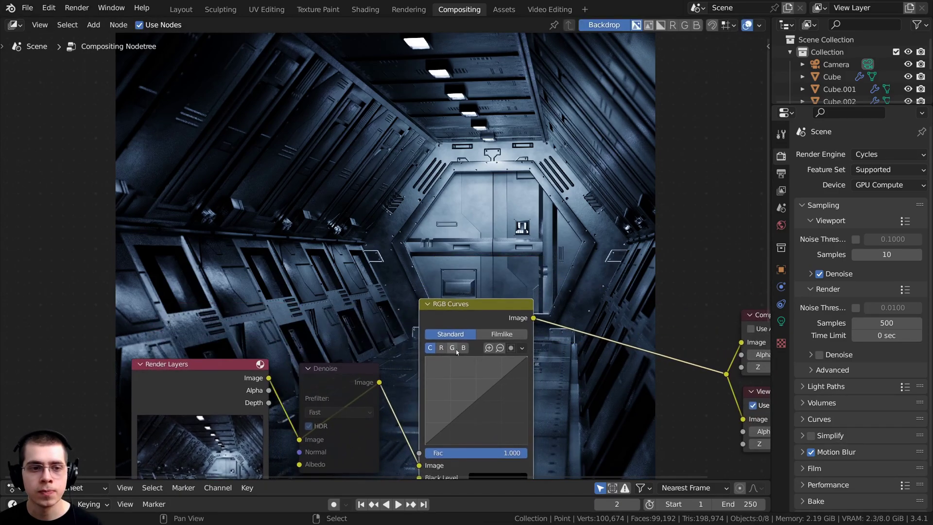
middle_drag(456, 352, 502, 343)
scroll(501, 343, up, 2)
drag(534, 388, 535, 376)
middle_drag(525, 371, 534, 363)
scroll(534, 364, up, 1)
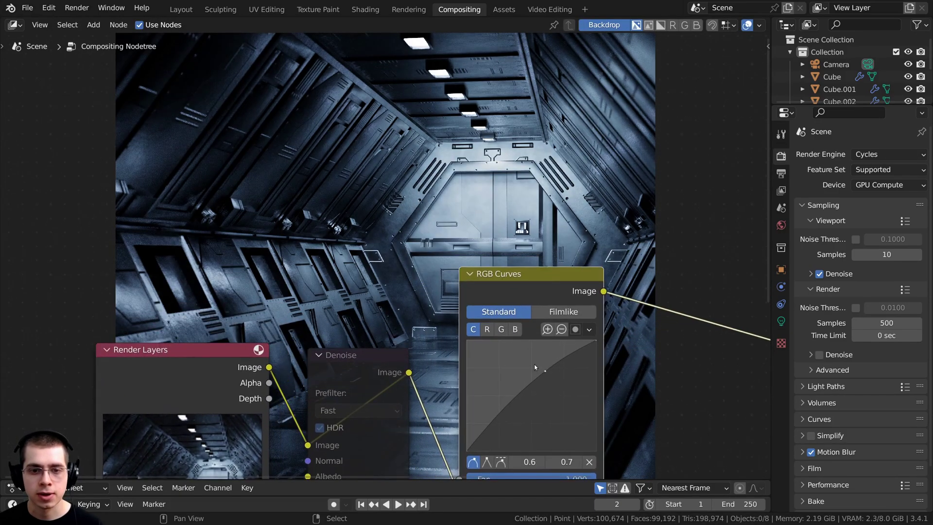
Form an S-curve by adding a lower point at about 0.25, 0.25 and shifting the upper point to about 0.5, 0.7
shift+scroll(537, 364, down, 1)
shift+scroll(515, 363, down, 1)
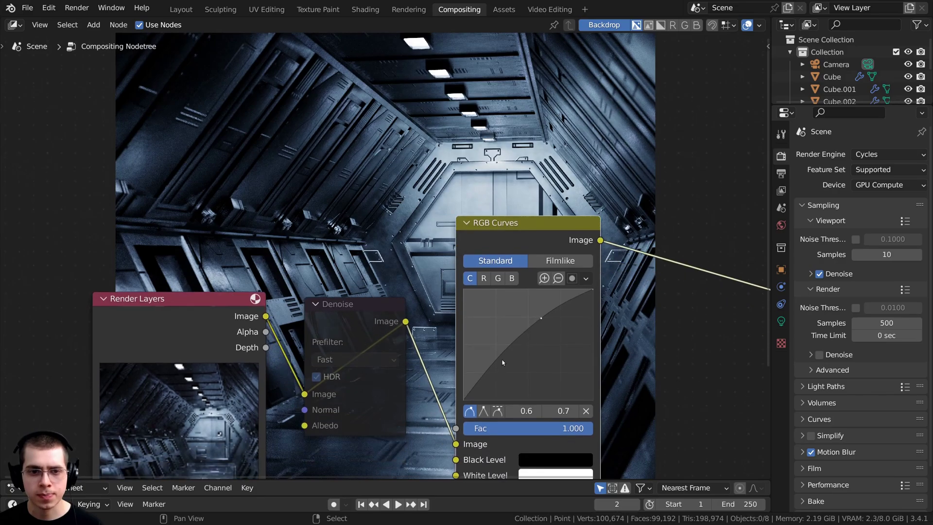
drag(497, 362, 500, 371)
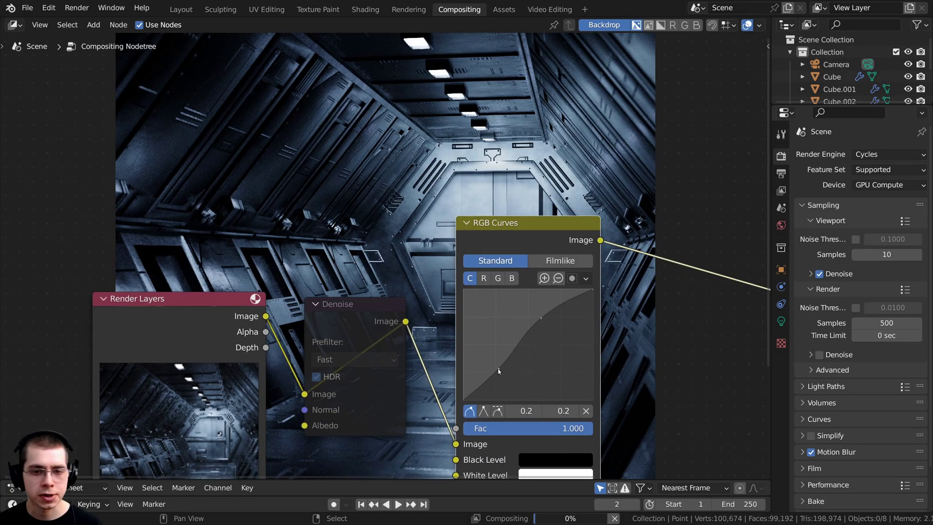
click(540, 318)
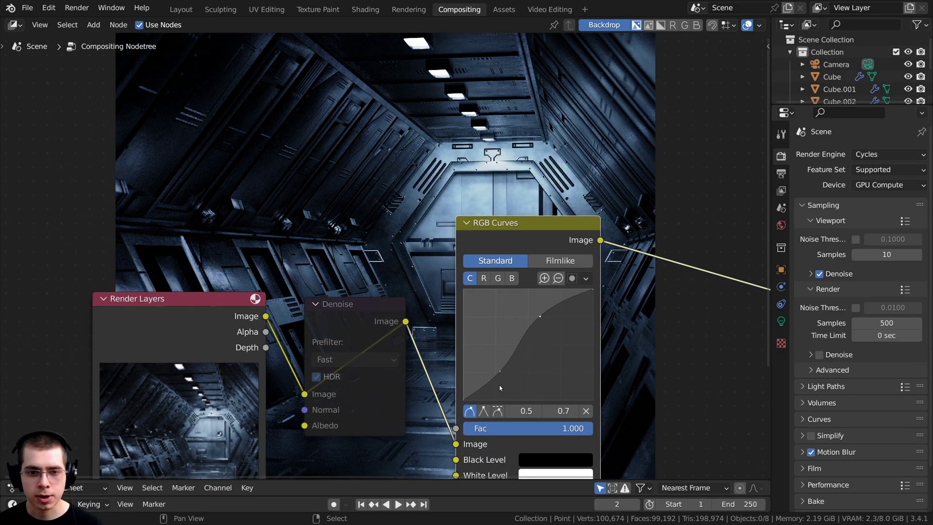
drag(500, 371, 495, 371)
Mute and unmute the RGB Curves node to compare the image with and without the contrast adjustment
drag(509, 225, 509, 260)
key(m)
scroll(509, 261, down, 1)
key(m)
mouse_move(515, 268)
middle_down()
mouse_move(509, 340)
mouse_move(508, 252)
middle_up()
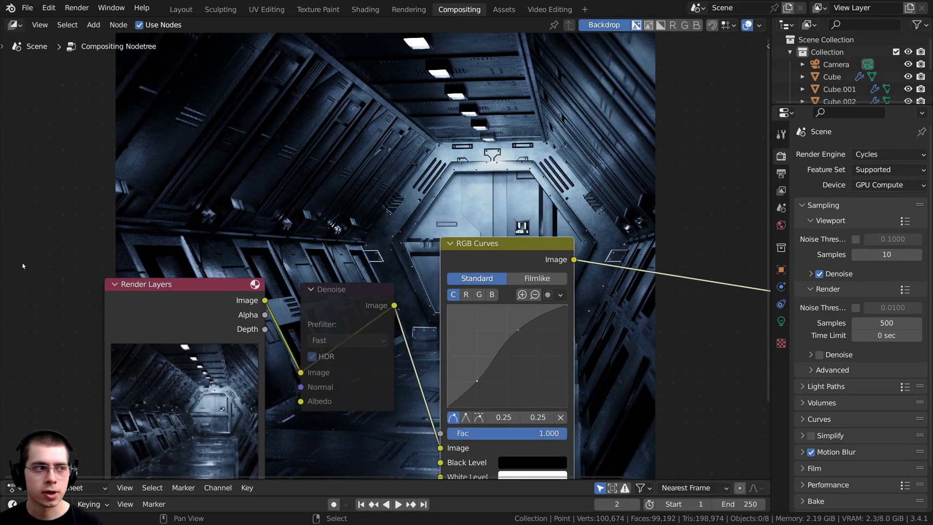
Boost the blues slightly with a point at about 0.48, 0.51 on the RGB Curves blue channel
middle_drag(486, 291, 565, 298)
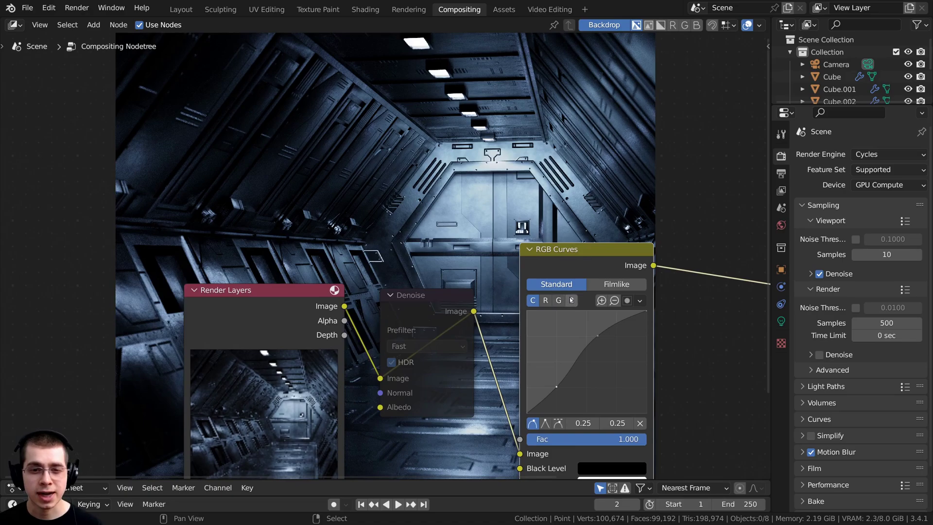
click(570, 300)
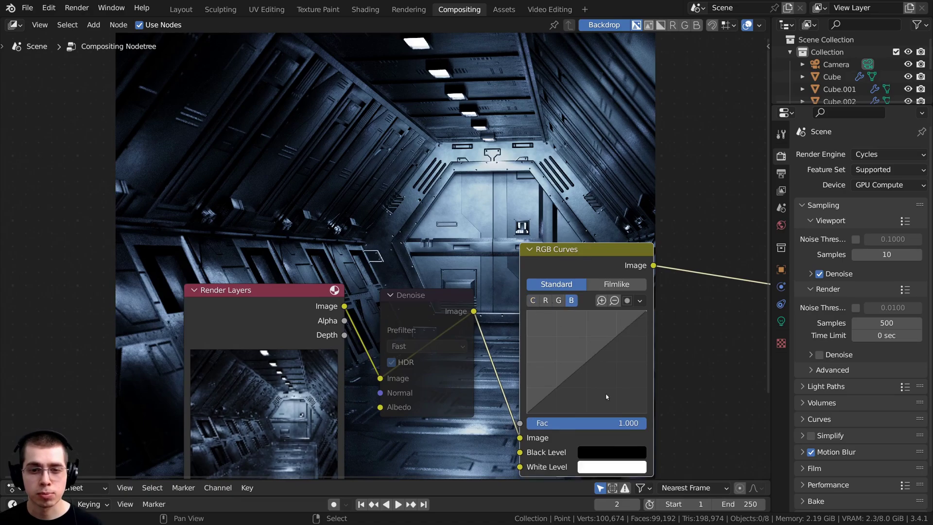
click(586, 361)
middle_drag(360, 311, 374, 292)
scroll(375, 288, down, 1)
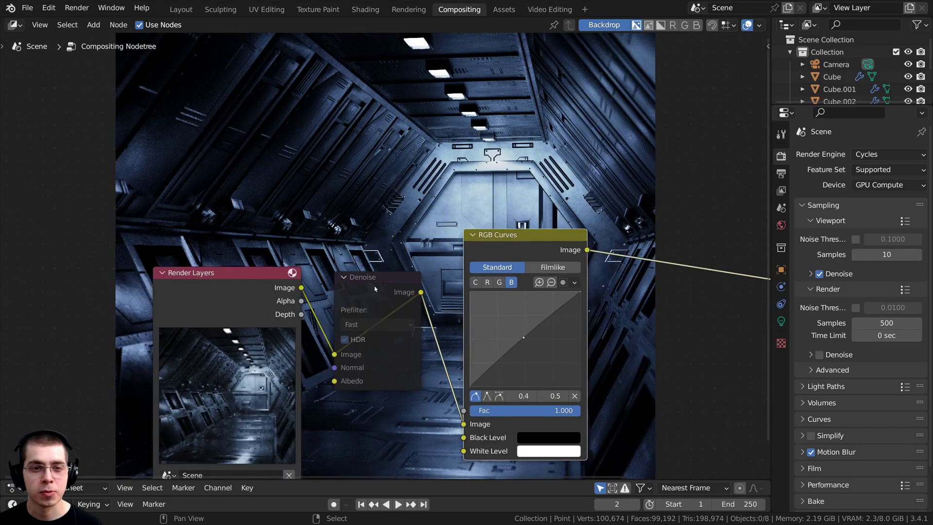
Add a Filter node and insert it between the RGB Curves node and the reroute
drag(375, 289, 370, 305)
drag(523, 239, 545, 252)
middle_drag(532, 111, 346, 171)
scroll(345, 171, up, 1)
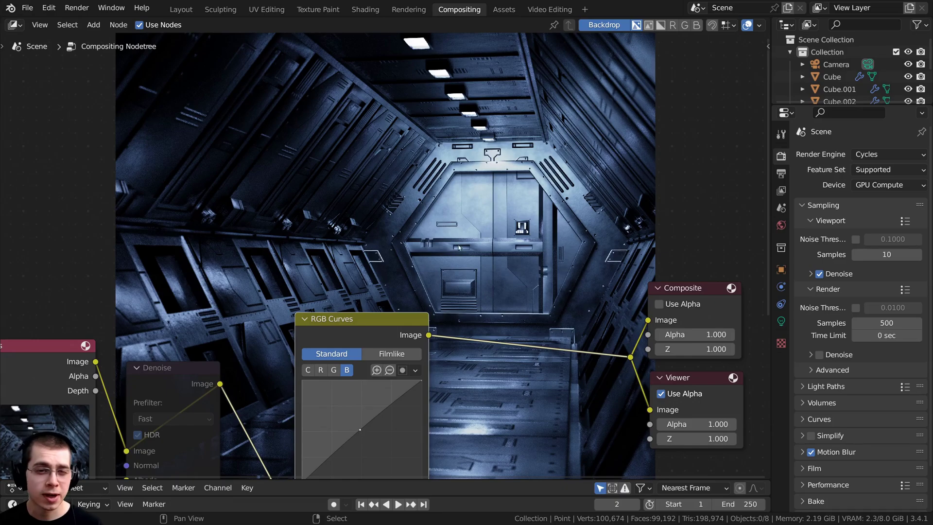
middle_drag(456, 258, 460, 247)
key(shift+a)
click(464, 231)
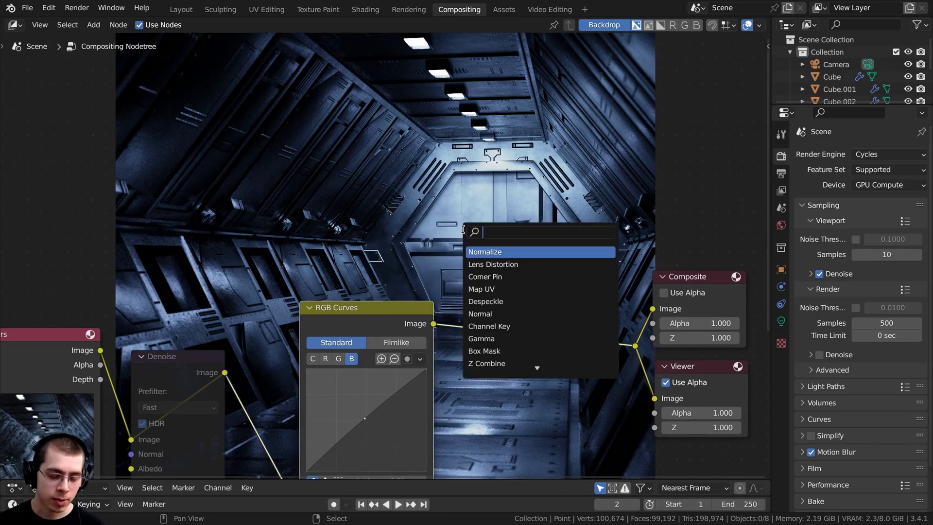
text(fil)
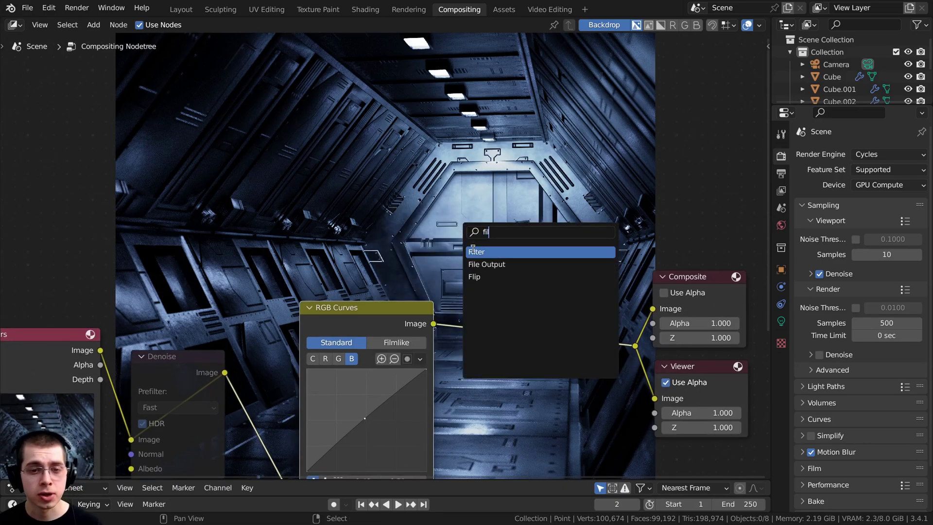
key(Return)
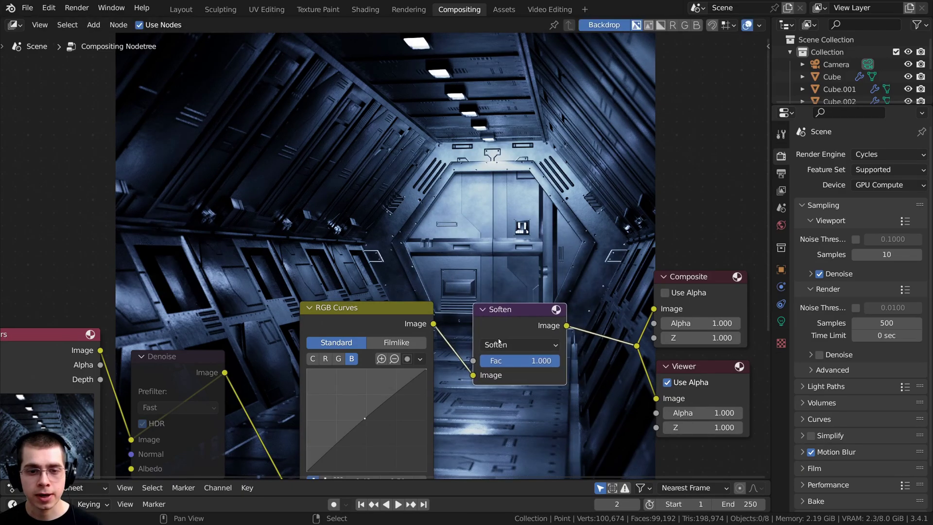
Set the Filter node's type to Diamond Sharpen and inspect the sharpening on the backdrop image
click(493, 345)
middle_drag(492, 345, 470, 290)
click(470, 290)
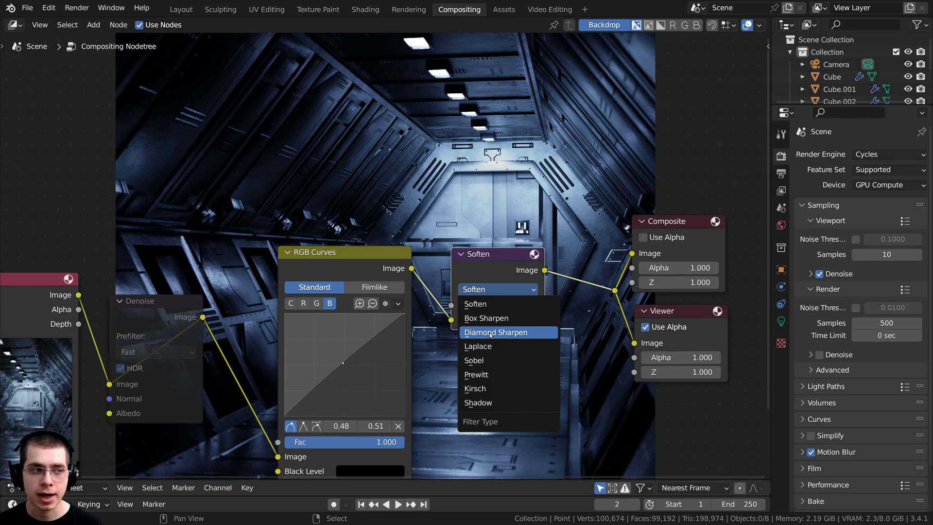
click(490, 334)
key(g)
click(466, 300)
middle_drag(479, 48, 492, 206)
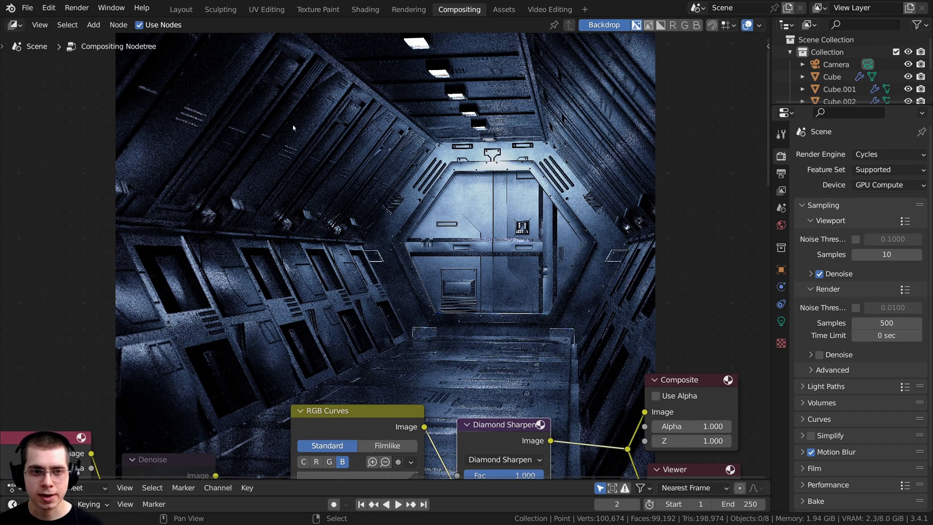
middle_drag(424, 231, 428, 216)
drag(176, 461, 183, 420)
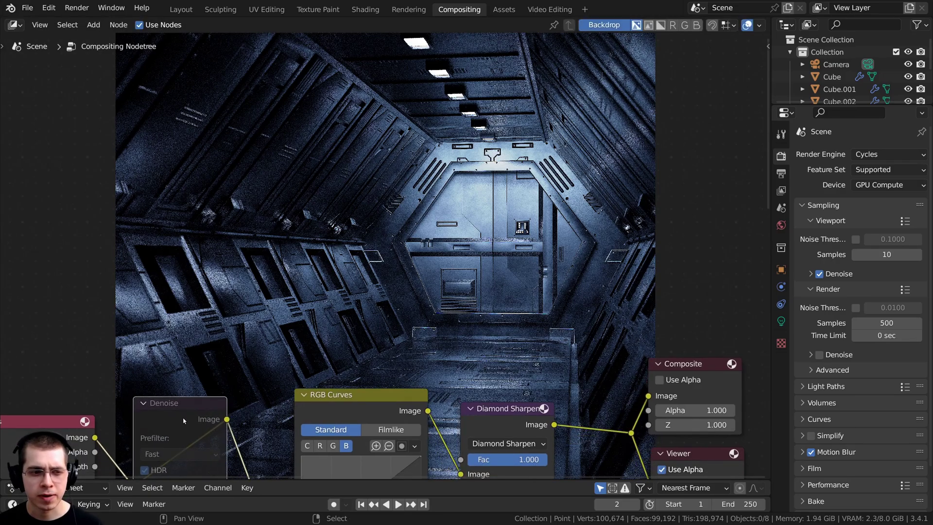
middle_drag(523, 339, 519, 322)
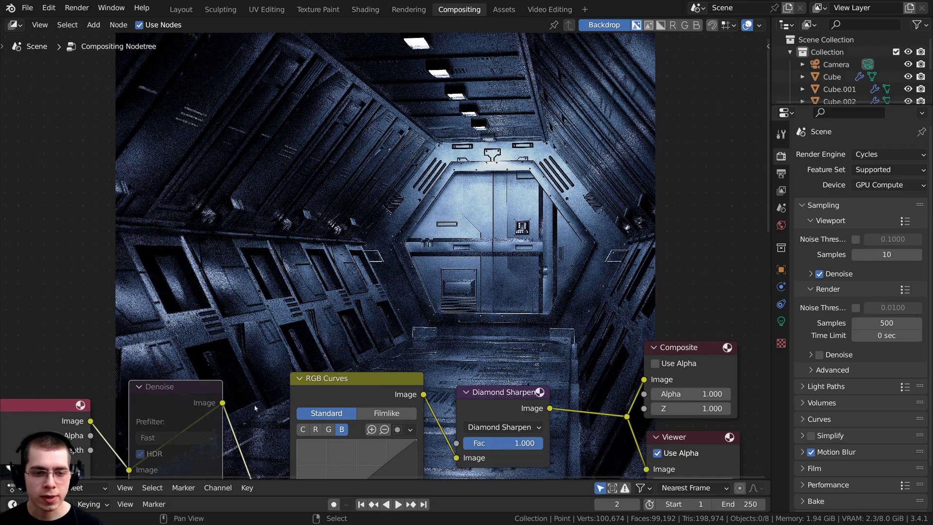
Set the Diamond Sharpen factor to 0.25, compare the image with the node muted, and shift the node closer to RGB Curves
click(501, 444)
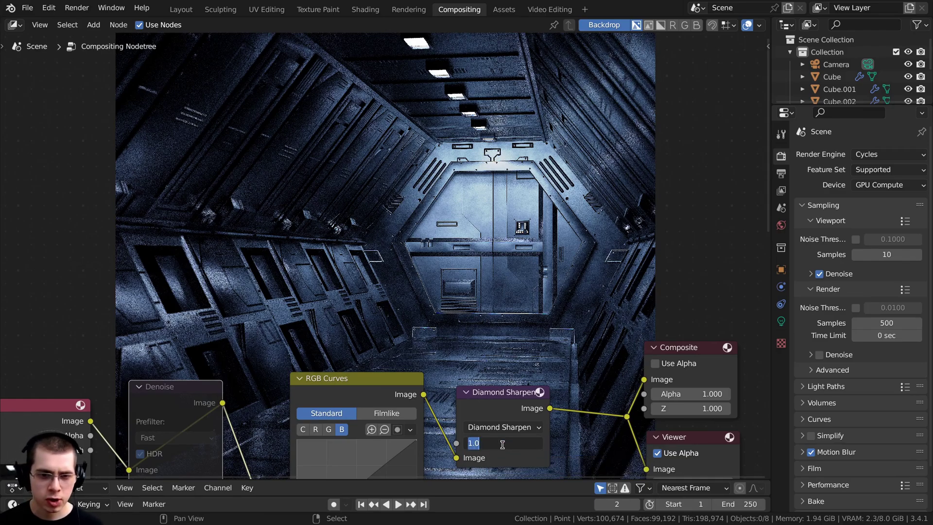
key(BackSpace)
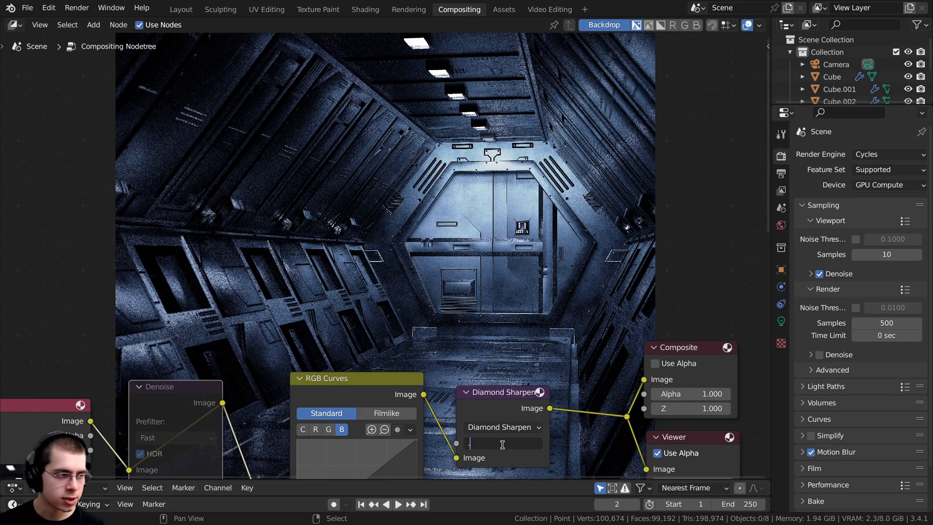
text(0.25)
key(Return)
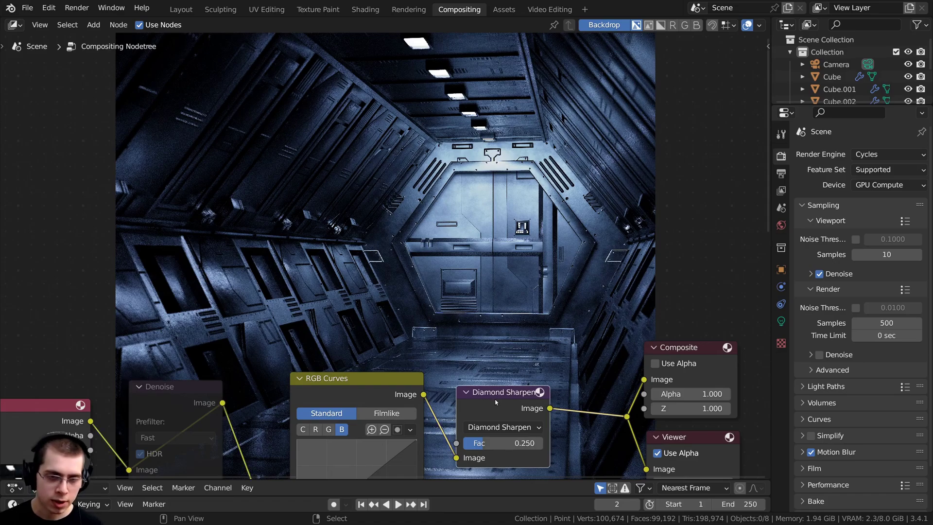
key(m)
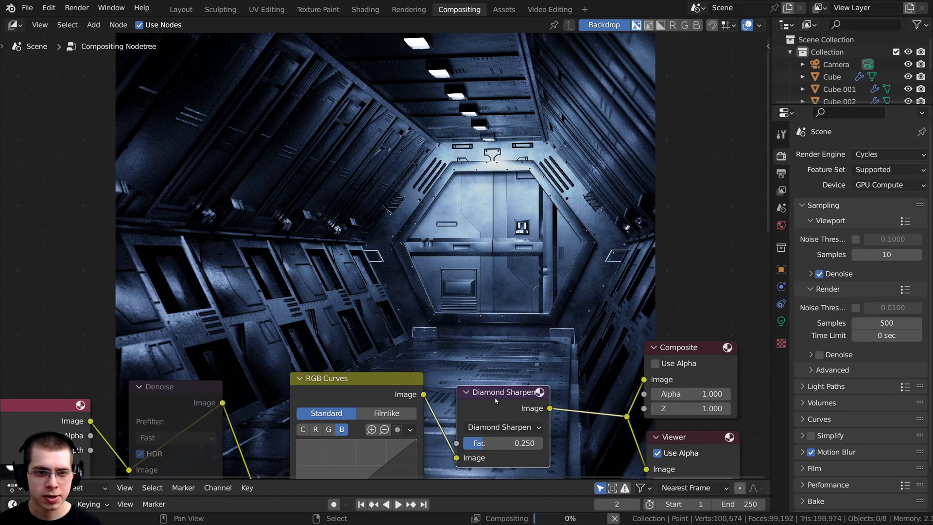
drag(495, 400, 482, 400)
Add a Glare node and insert it between the Diamond Sharpen node and the reroute
scroll(539, 346, down, 3)
drag(549, 313, 408, 380)
middle_drag(451, 365, 393, 322)
key(shift+a)
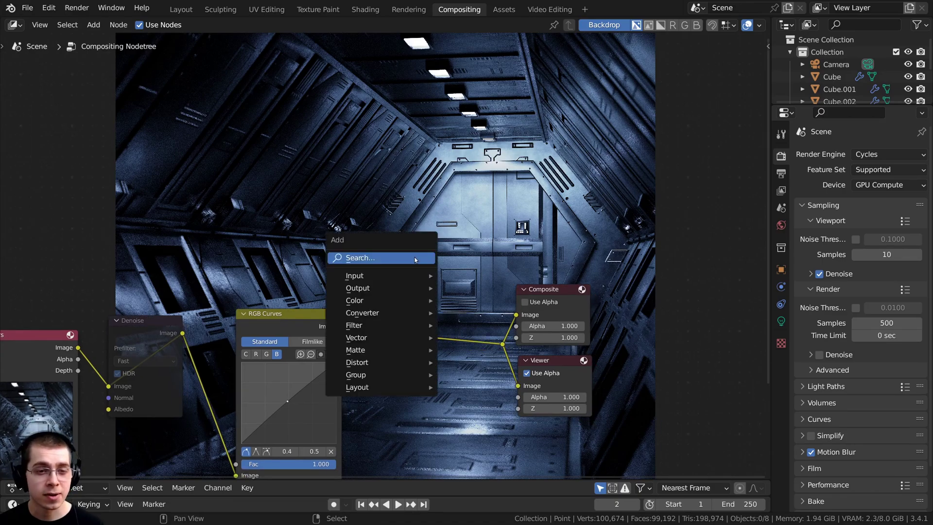
click(415, 257)
text(gl)
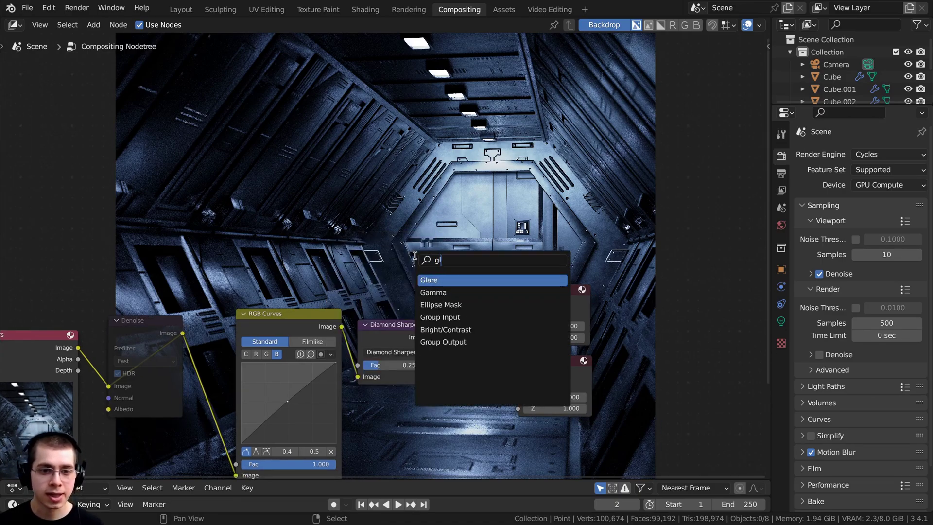
click(433, 277)
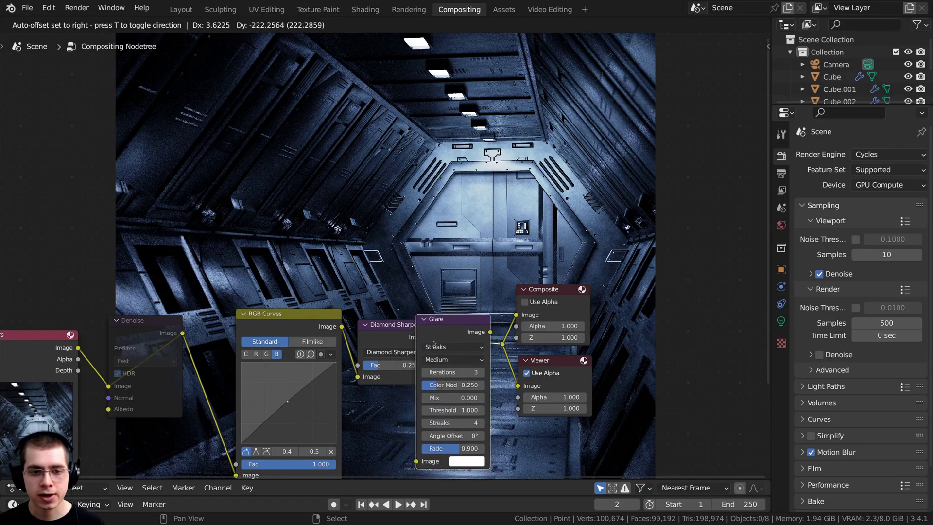
click(434, 347)
drag(491, 333, 494, 324)
Set the Glare node's type to Fog Glow and shift the node closer to Diamond Sharpen
middle_drag(494, 324, 485, 302)
scroll(485, 304, up, 1)
click(510, 324)
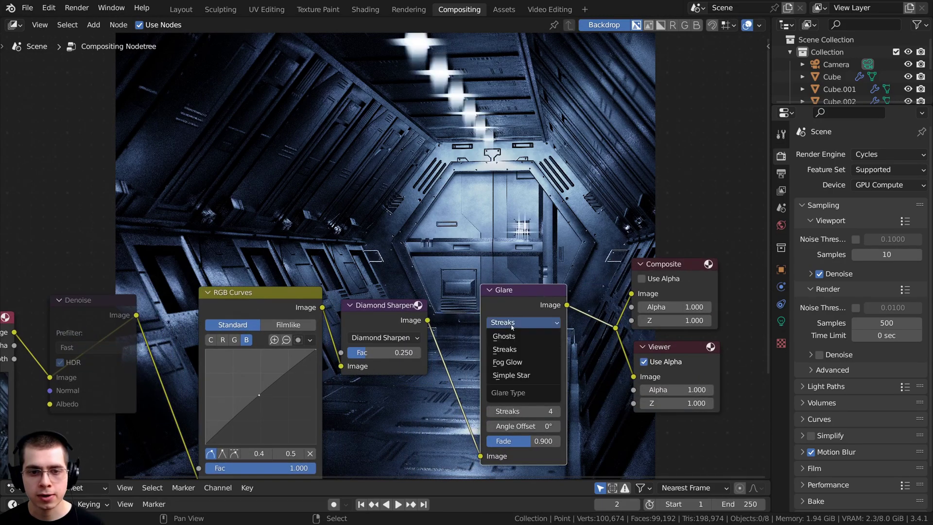
click(508, 362)
drag(512, 306, 495, 302)
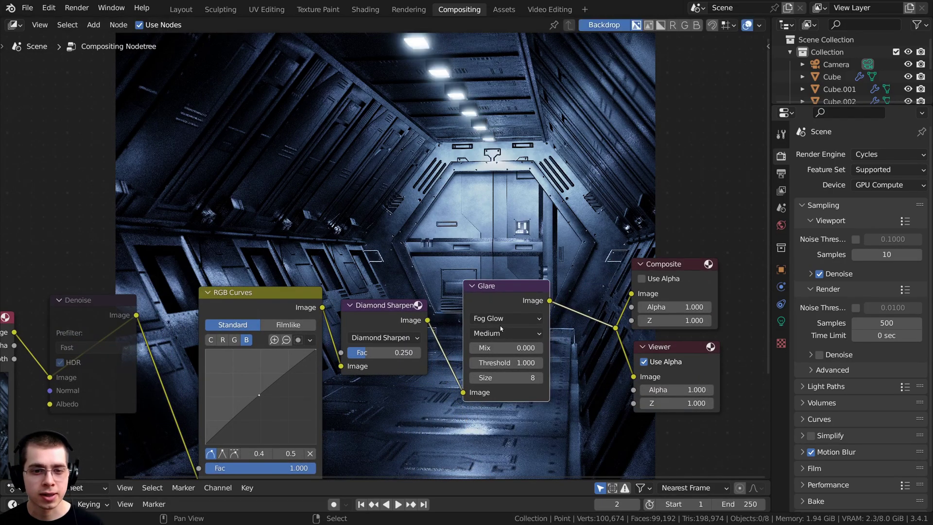
middle_drag(495, 340, 492, 333)
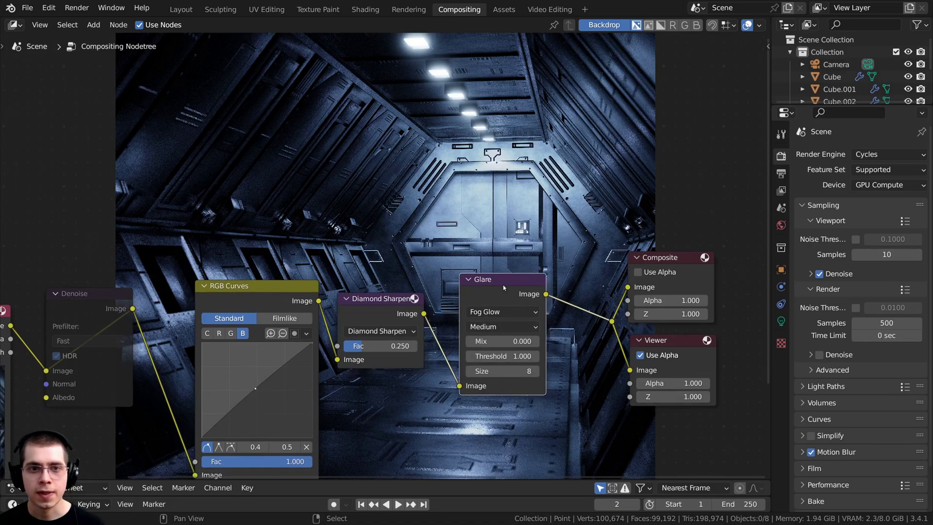
Duplicate the Fog Glow Glare node twice and chain all three Glare nodes in series after Diamond Sharpen
middle_drag(504, 294, 512, 307)
key(shift+d)
click(490, 306)
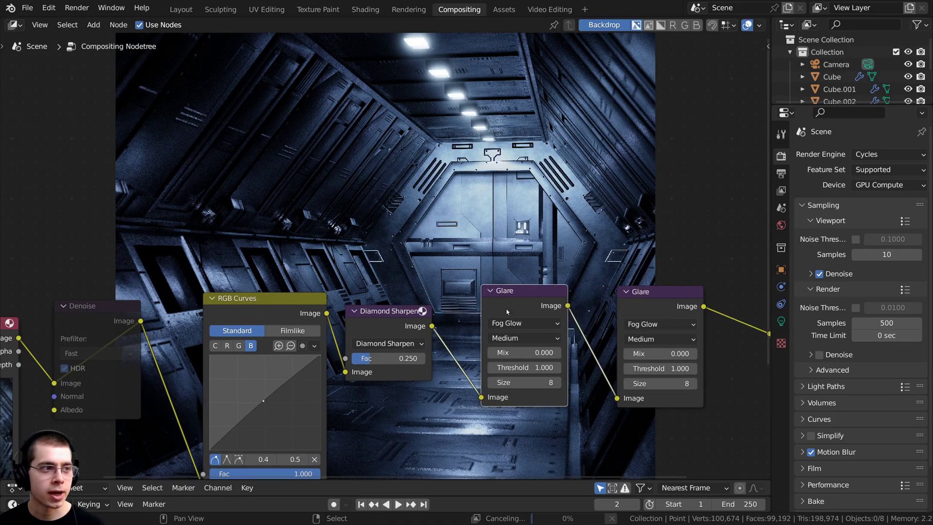
key(shift+d)
click(525, 313)
drag(525, 291, 534, 299)
scroll(534, 301, up, 2)
middle_drag(535, 302, 373, 330)
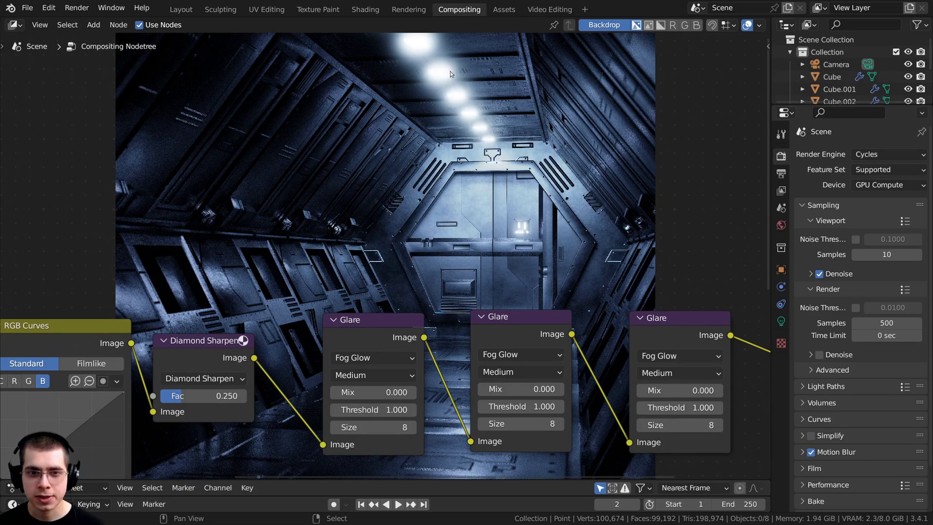
Lower the Mix of the first Glare node after Diamond Sharpen to -0.41
middle_drag(364, 391, 372, 382)
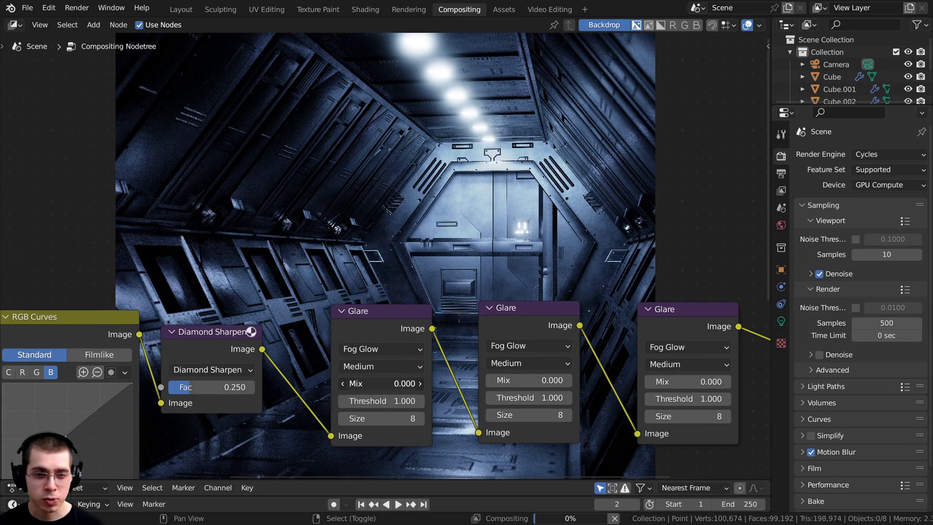
drag(372, 383, 360, 383)
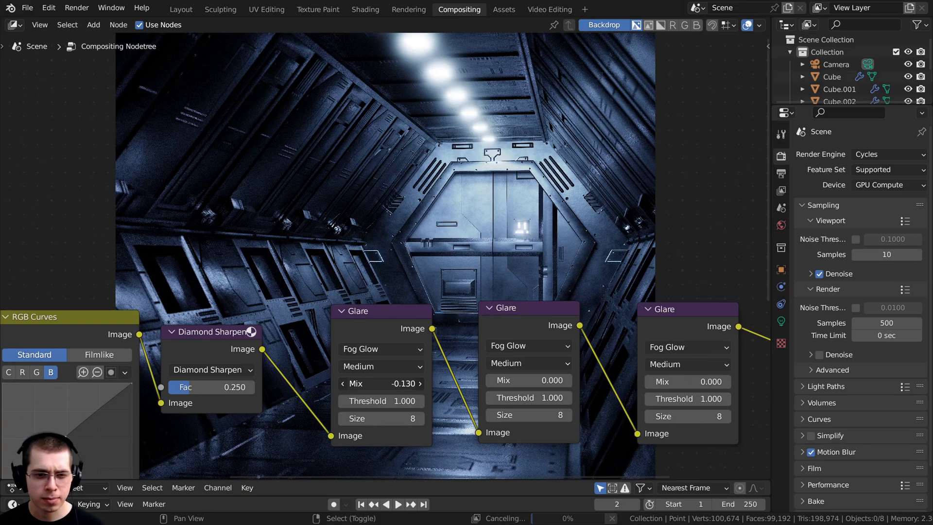
ctrl+scroll(372, 383, down, 1)
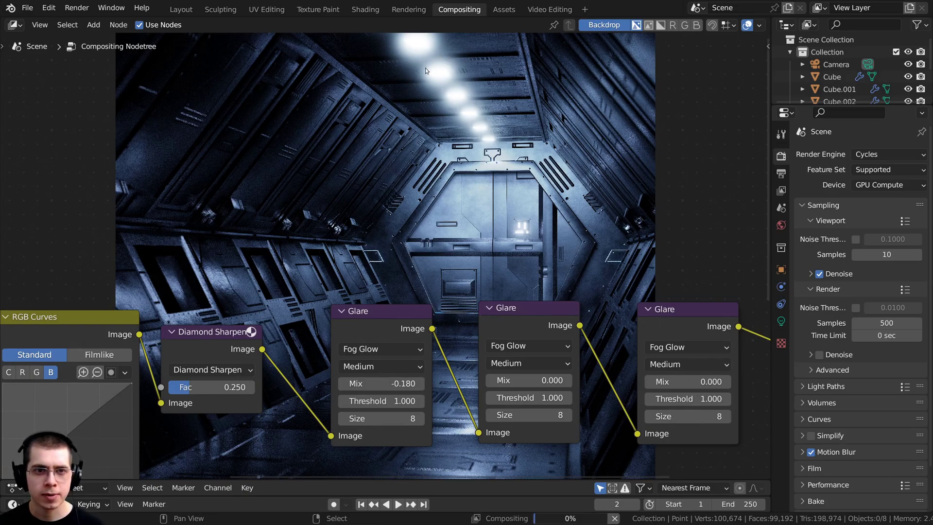
middle_drag(458, 50, 454, 62)
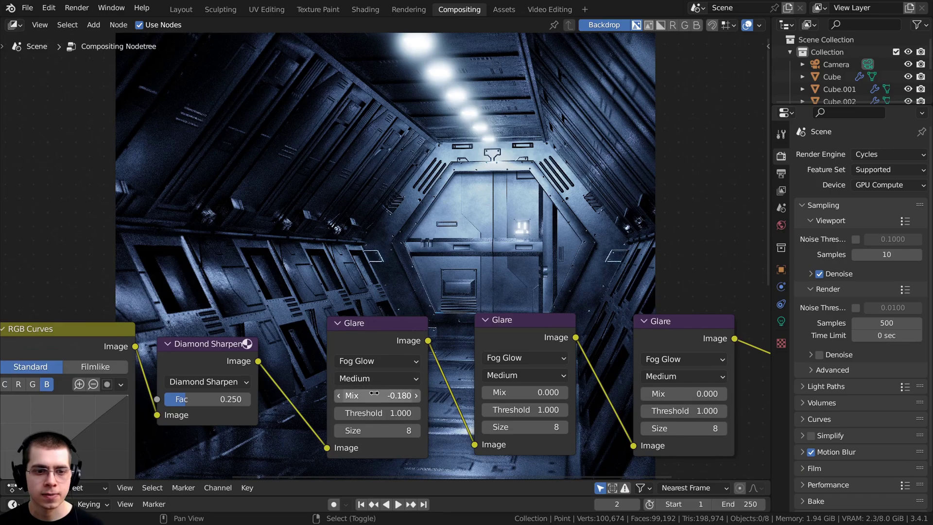
drag(373, 395, 346, 395)
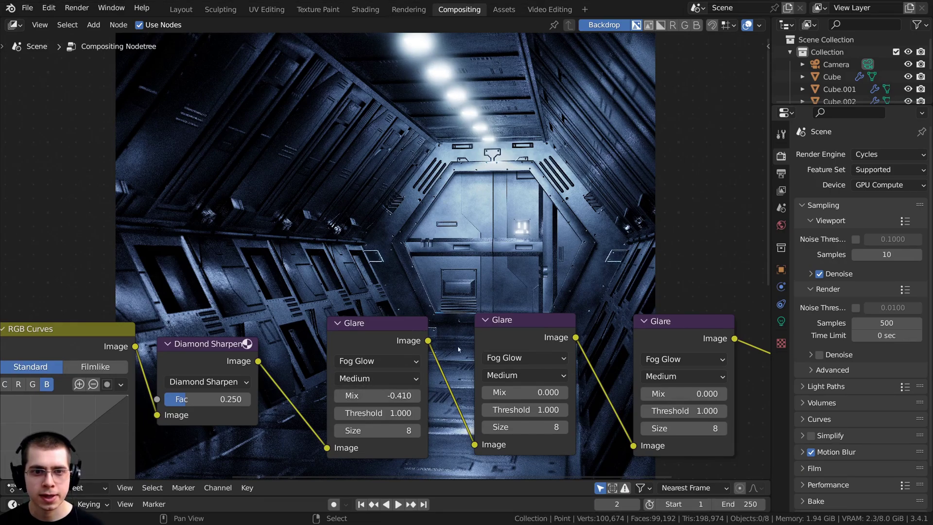
Lower the Mix of the middle Glare node to -0.48 and check the glow on the backdrop
middle_drag(522, 377, 498, 320)
click(507, 319)
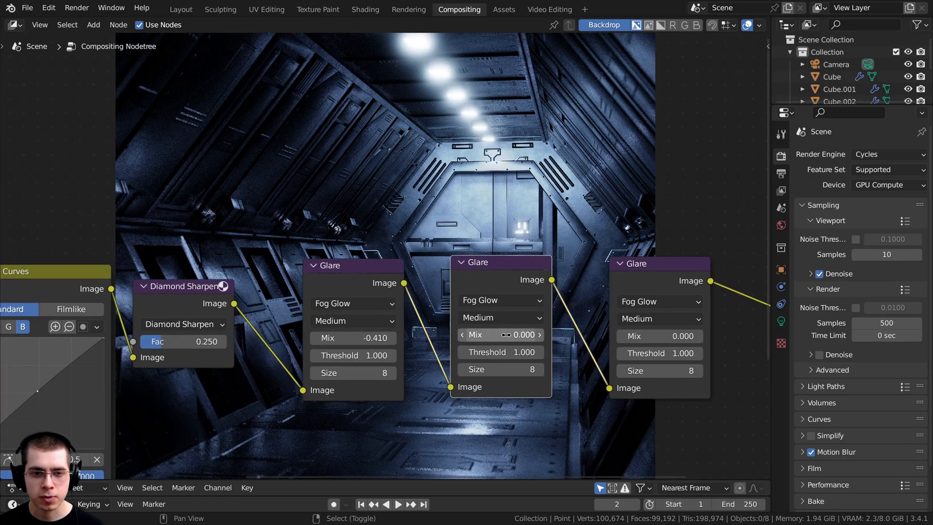
ctrl+scroll(506, 334, down, 8)
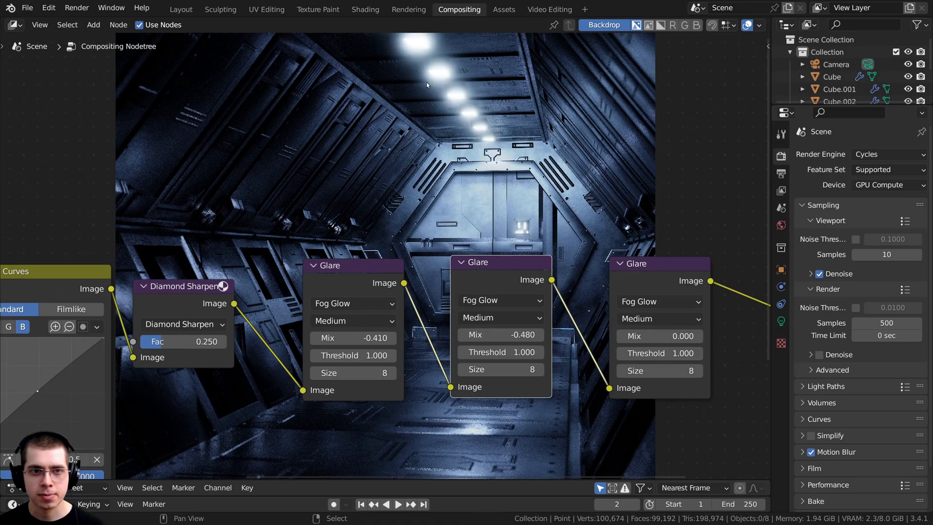
scroll(458, 257, down, 5)
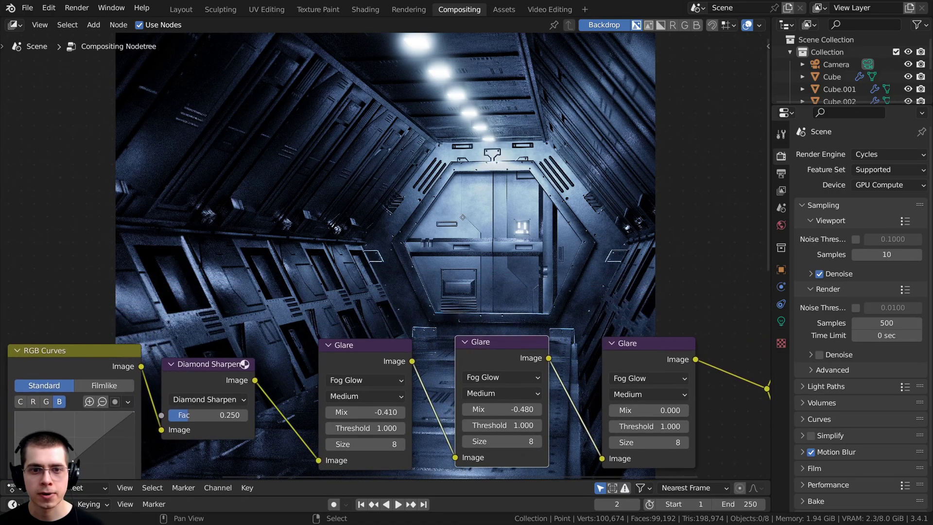
Unmute the Denoise node after Render Layers and check the denoised backdrop image
scroll(457, 257, up, 4)
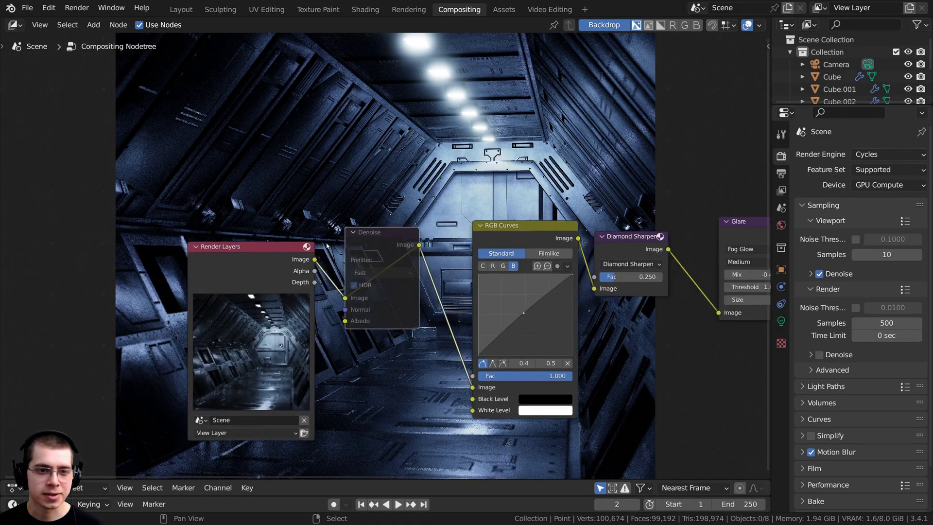
drag(372, 241, 375, 242)
middle_drag(372, 247, 371, 257)
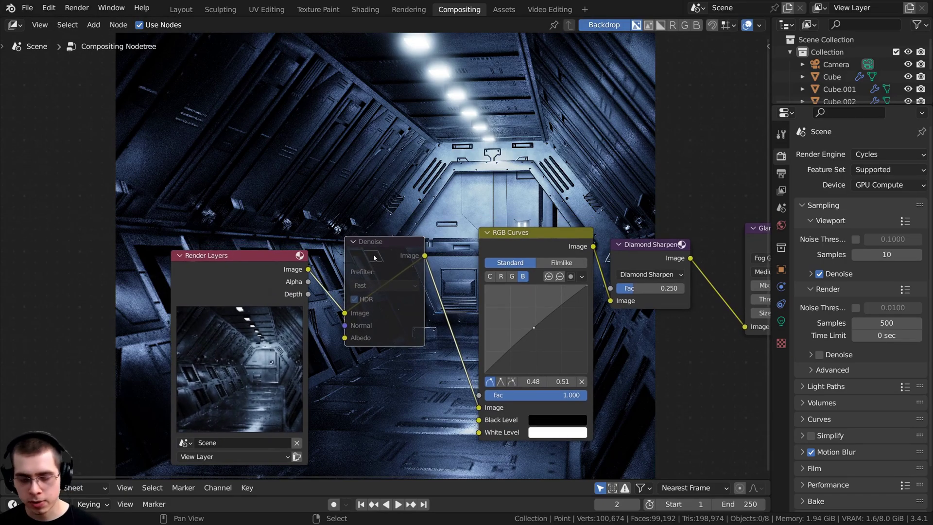
drag(373, 250, 380, 260)
key(m)
middle_drag(362, 300, 351, 488)
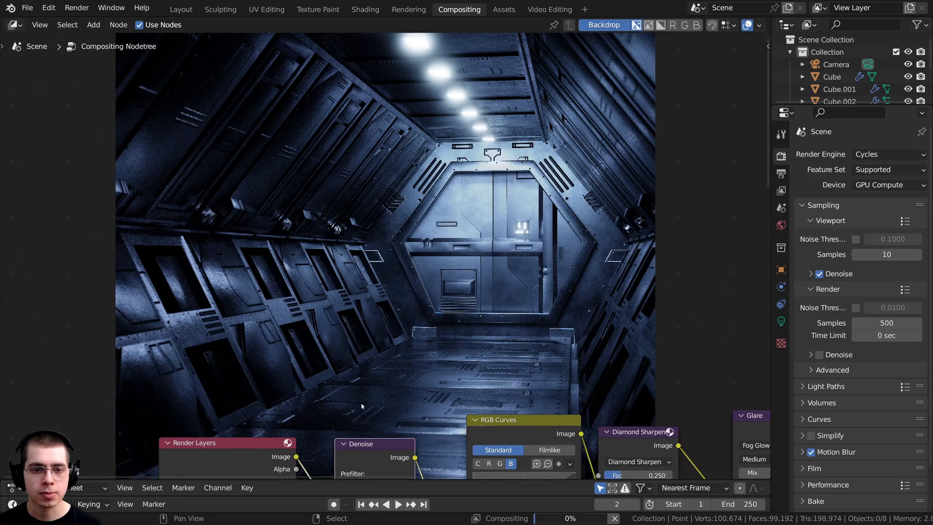
middle_drag(391, 385, 278, 256)
Shift the Viewer node slightly beneath the Composite node and display its node properties
scroll(278, 257, down, 4)
middle_drag(540, 311, 259, 341)
scroll(546, 296, up, 3)
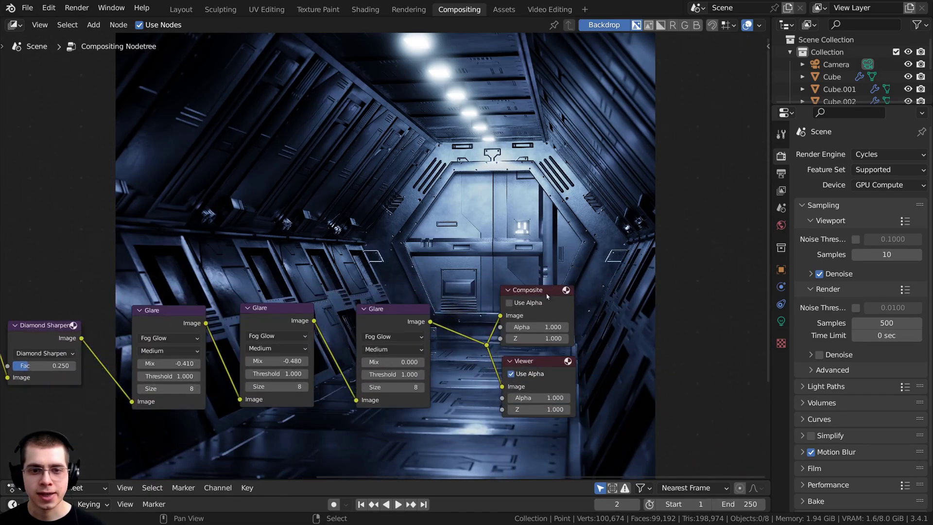
drag(546, 365, 536, 368)
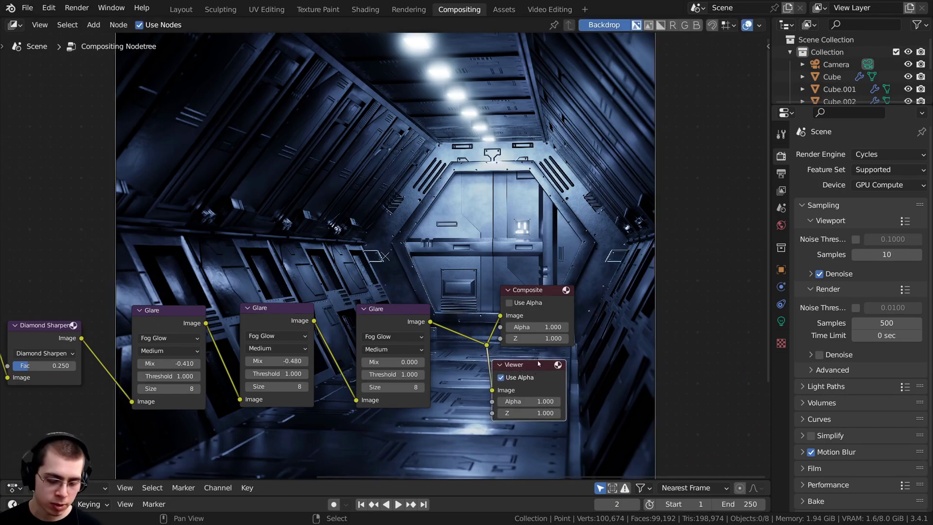
key(n)
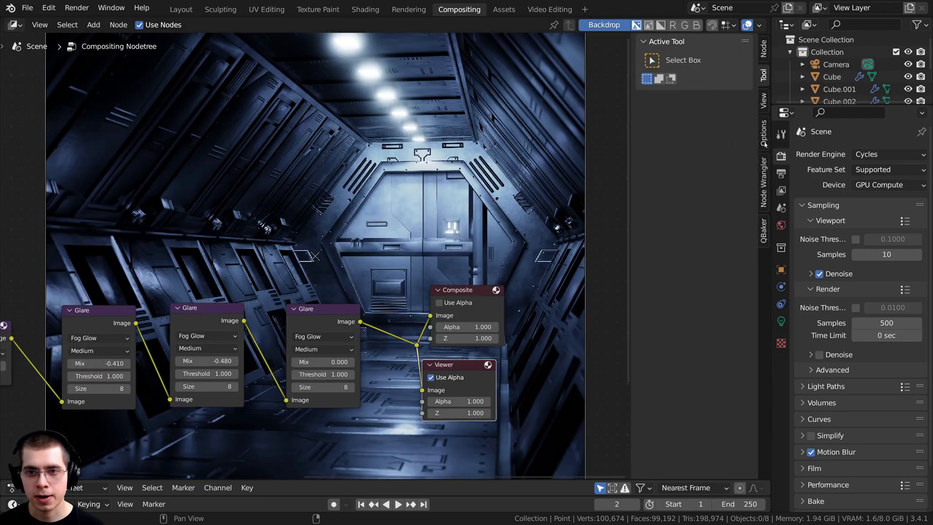
click(764, 50)
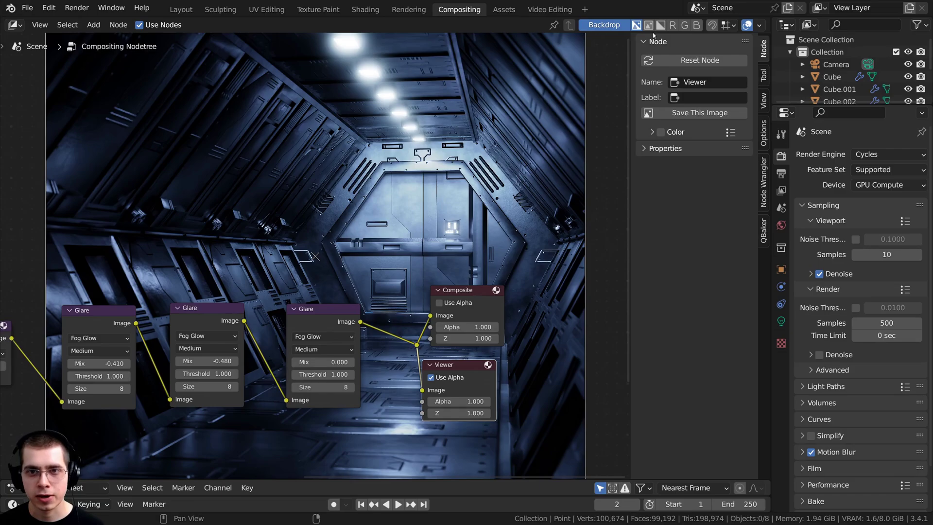
Save the Viewer node's image as a PNG named Sci-Fi Airlock Corridor.png and view the final image on its own
click(691, 114)
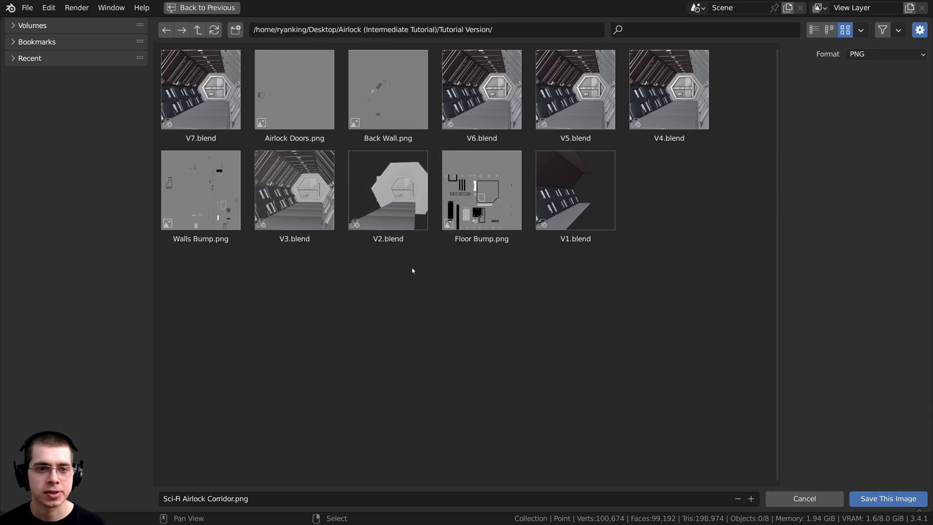
key(Return)
middle_drag(420, 259, 443, 272)
key(F11)
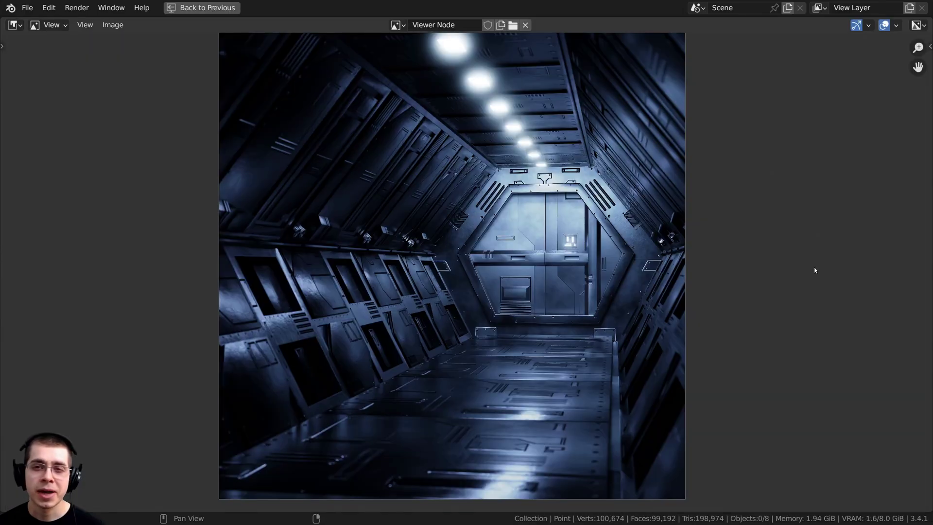